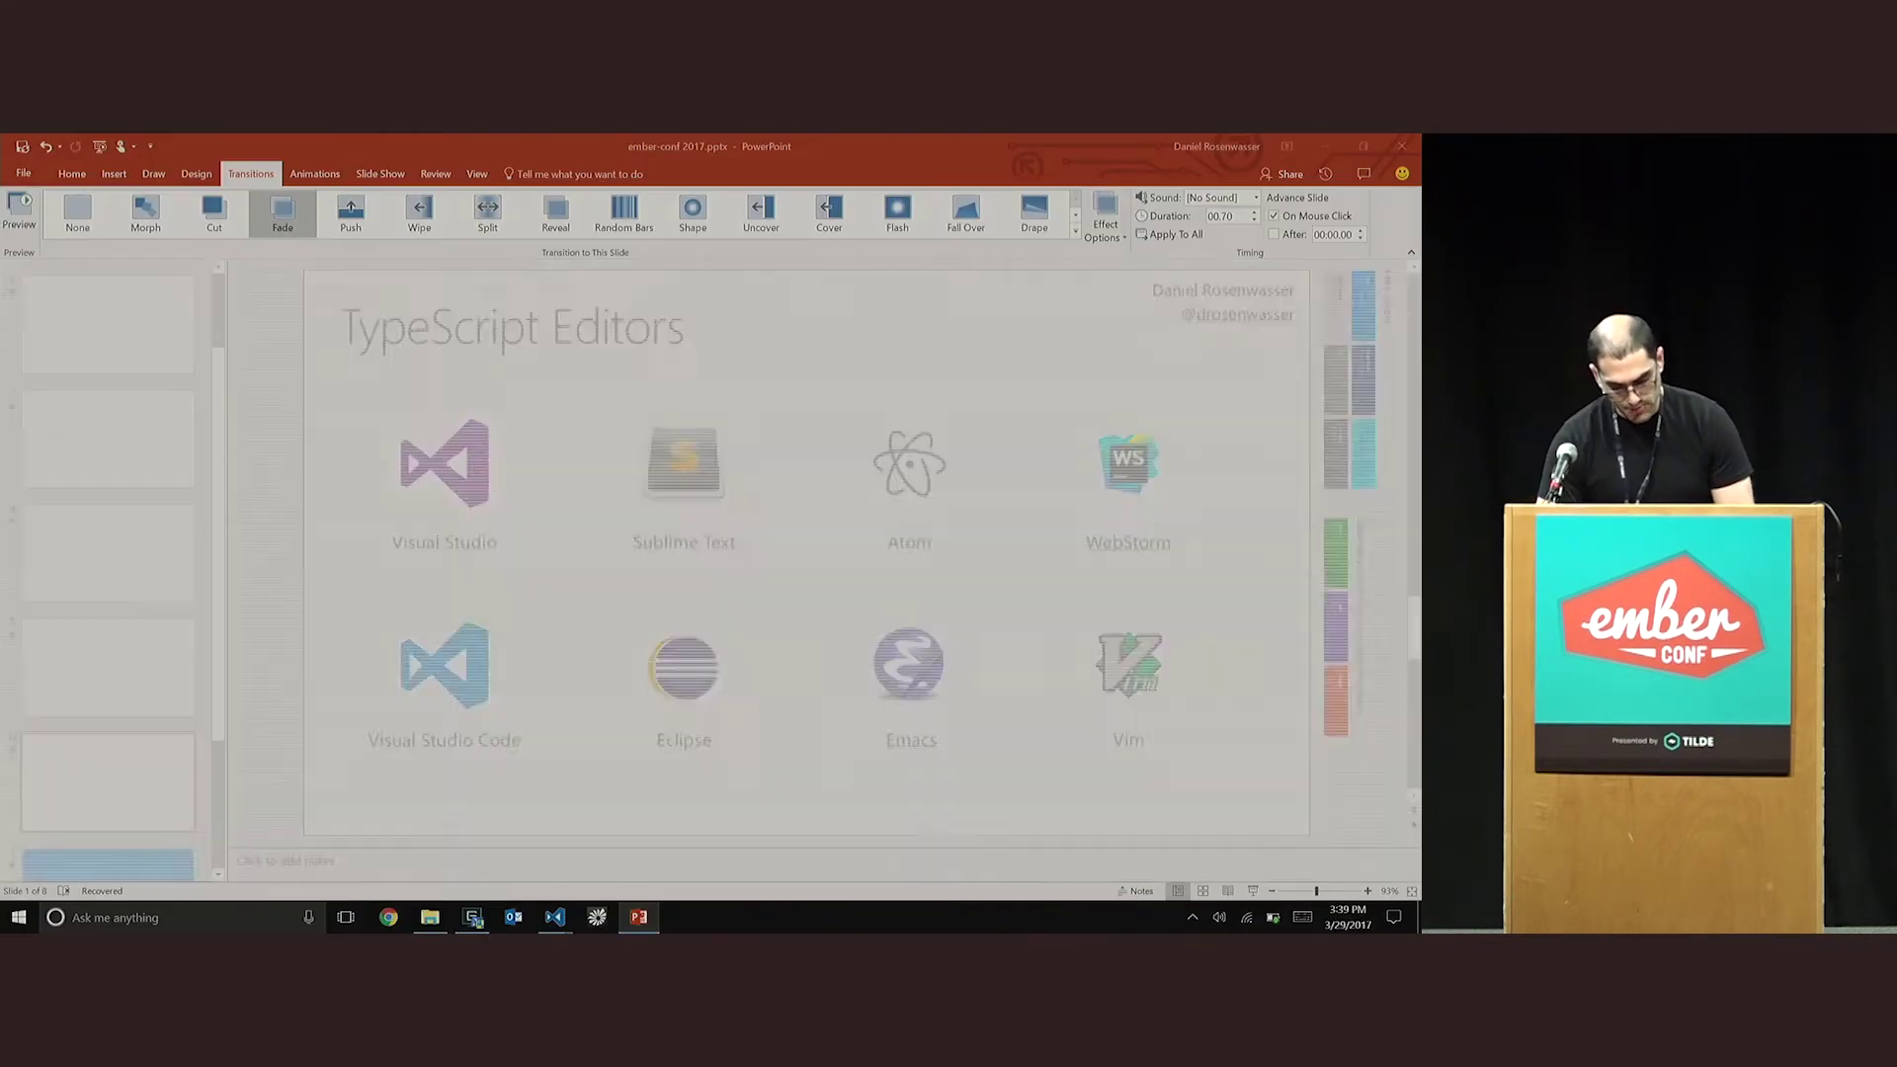
Hide the PowerPoint presentation to reveal the Windows desktop.
key(super+d)
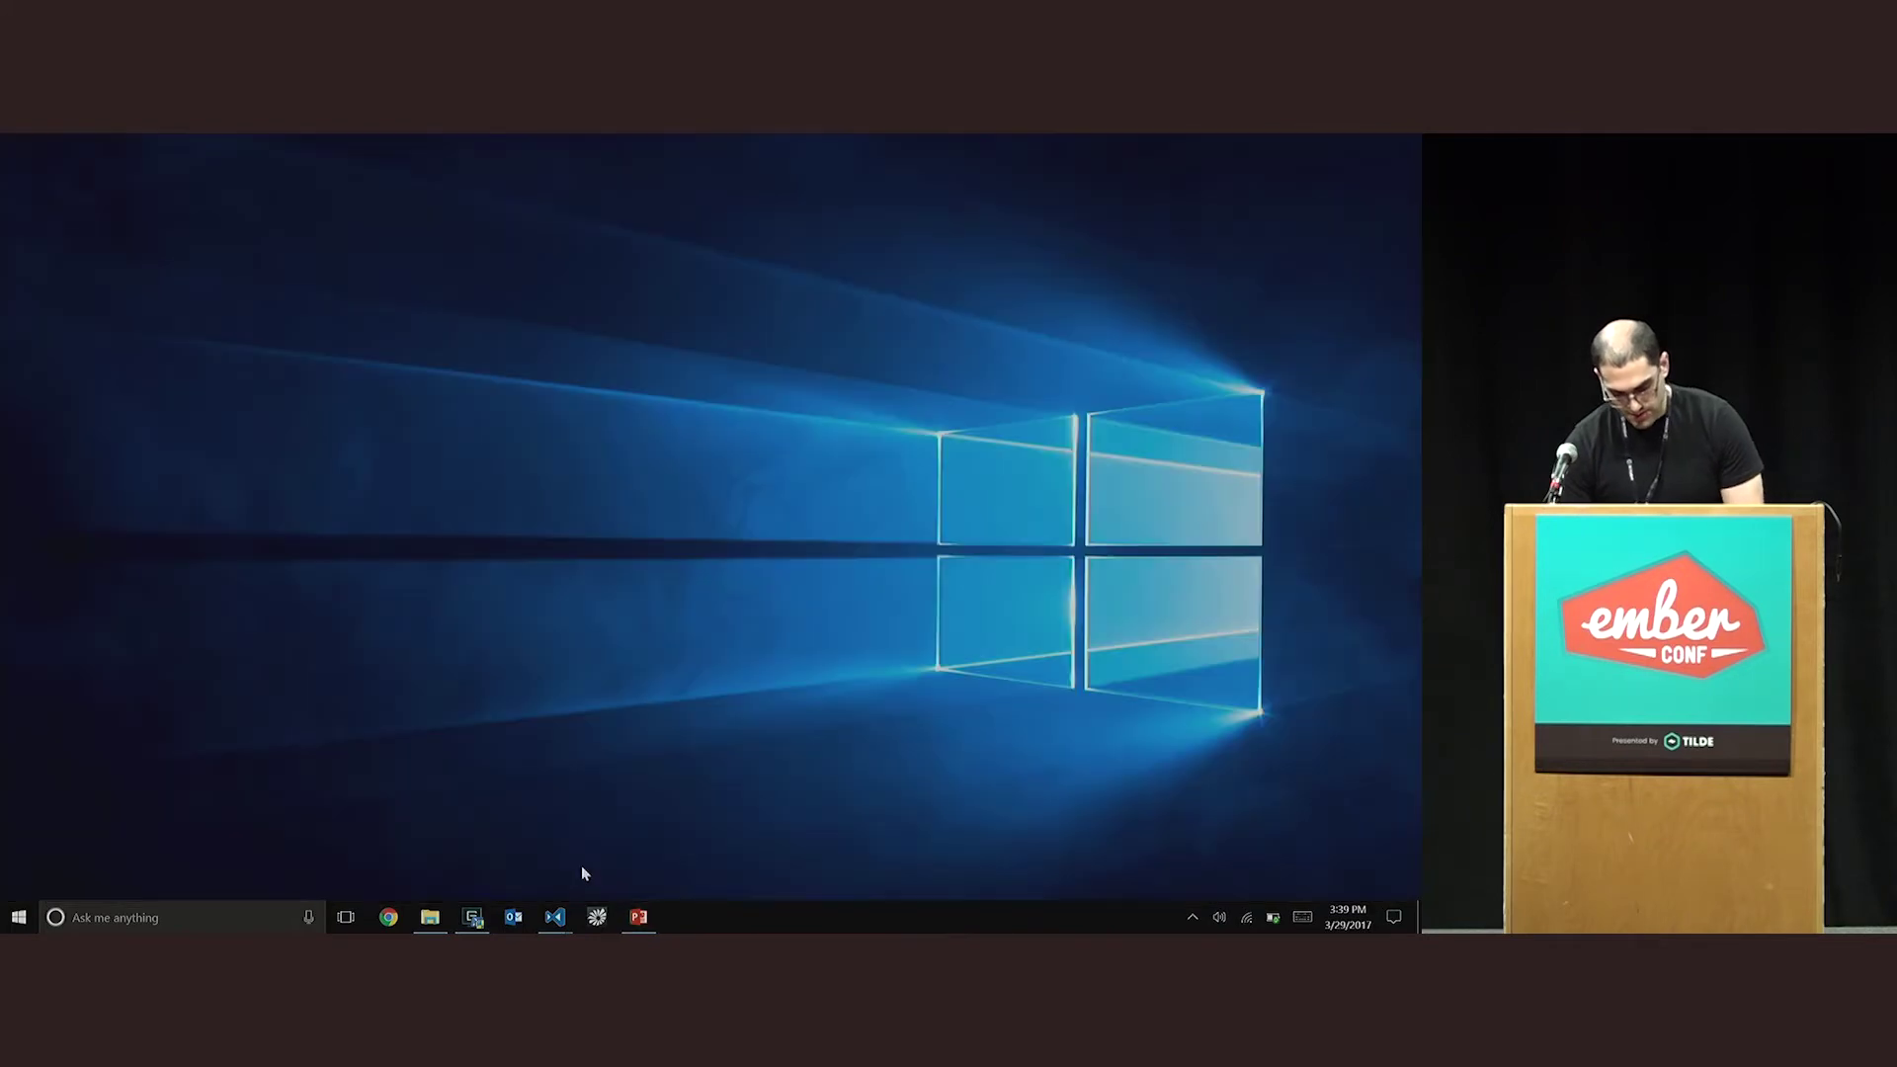
mouse_move(554, 917)
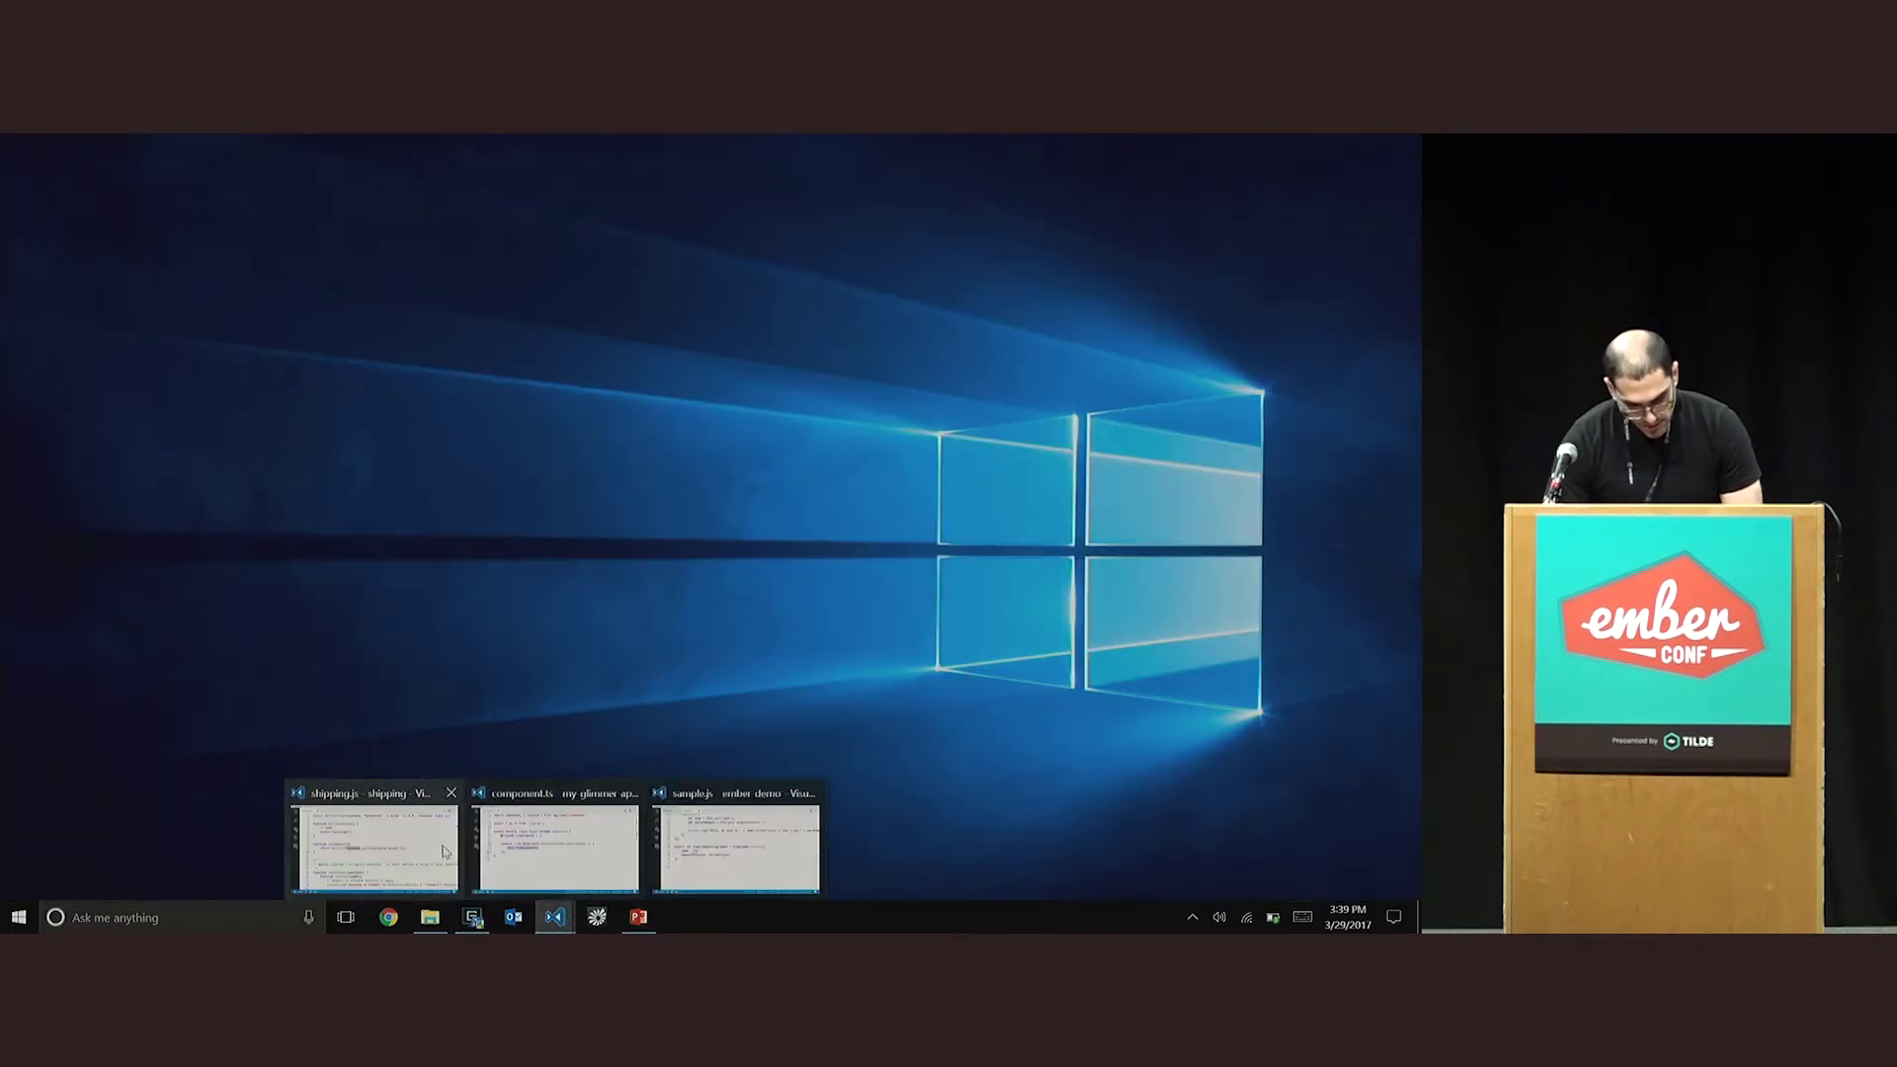
Bring the VS Code window with shipping.js to the front from the taskbar.
click(355, 840)
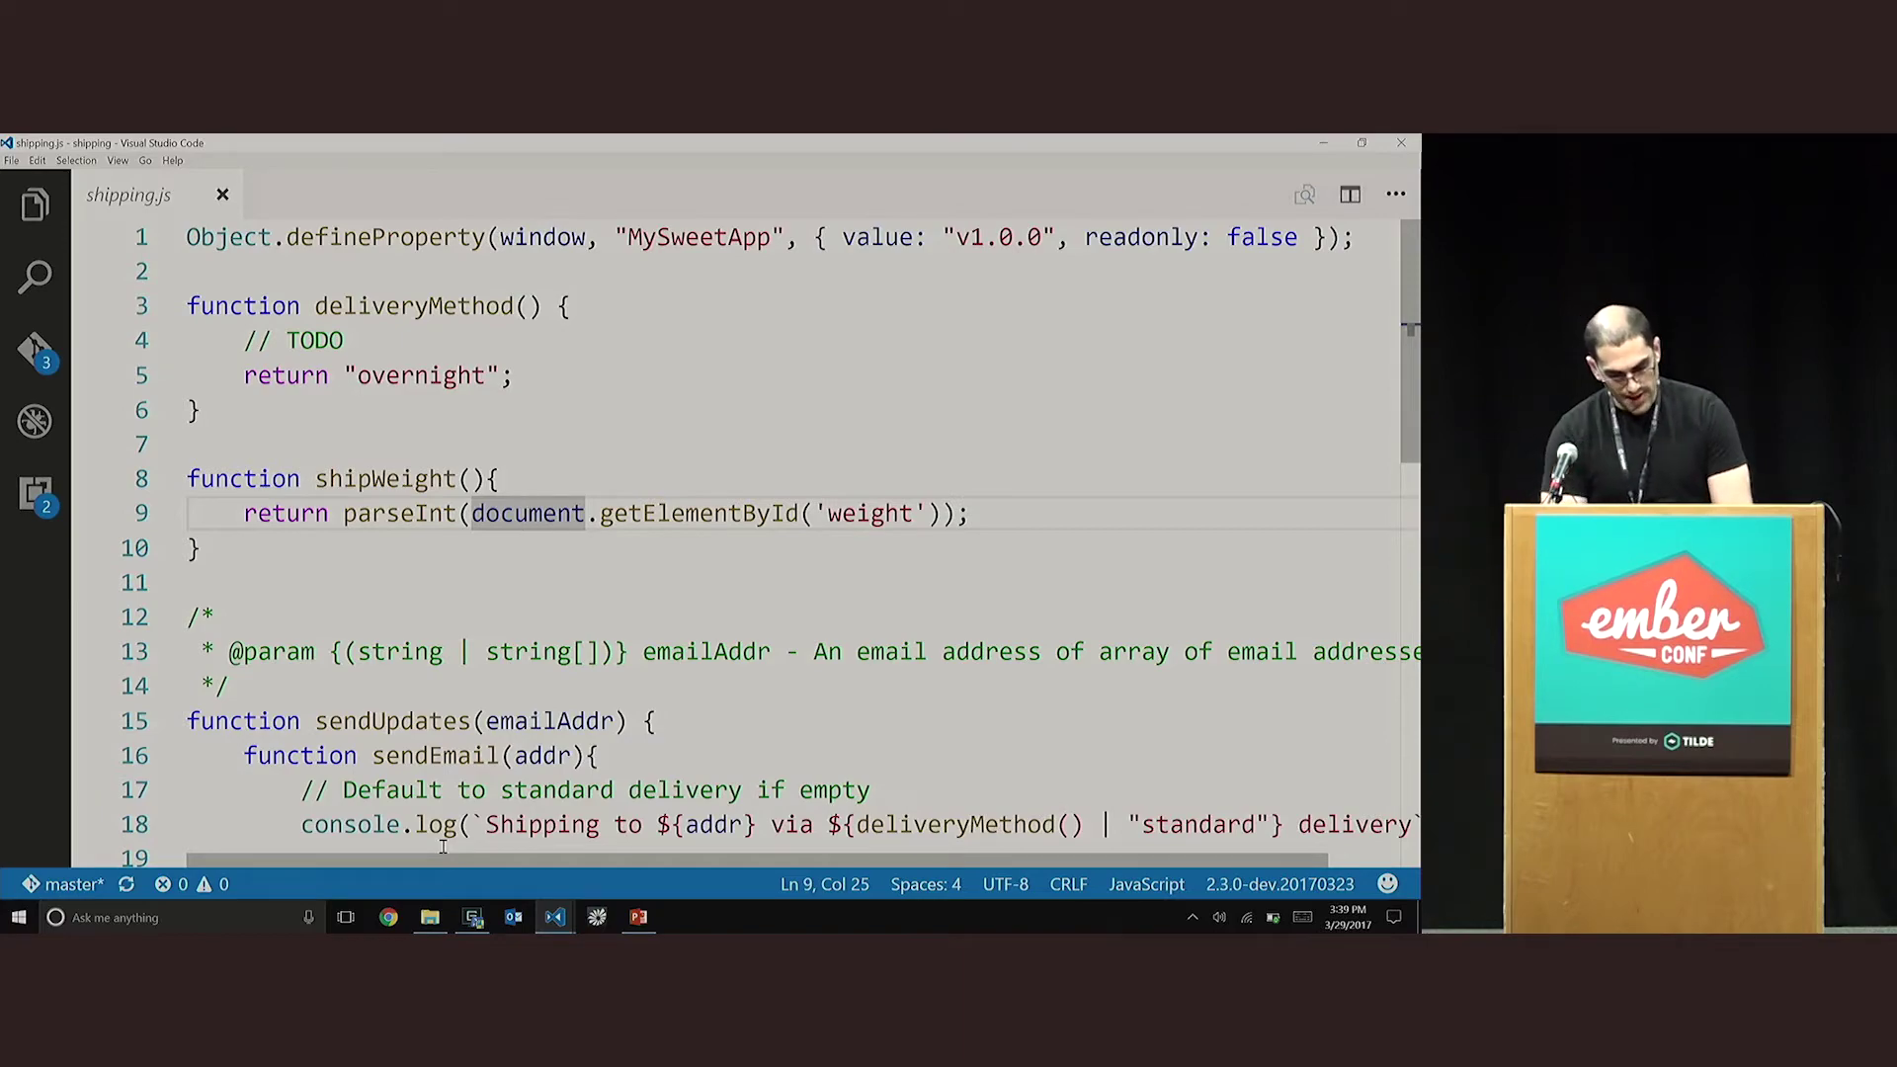
scroll(455, 780, down, 5)
scroll(454, 780, down, 5)
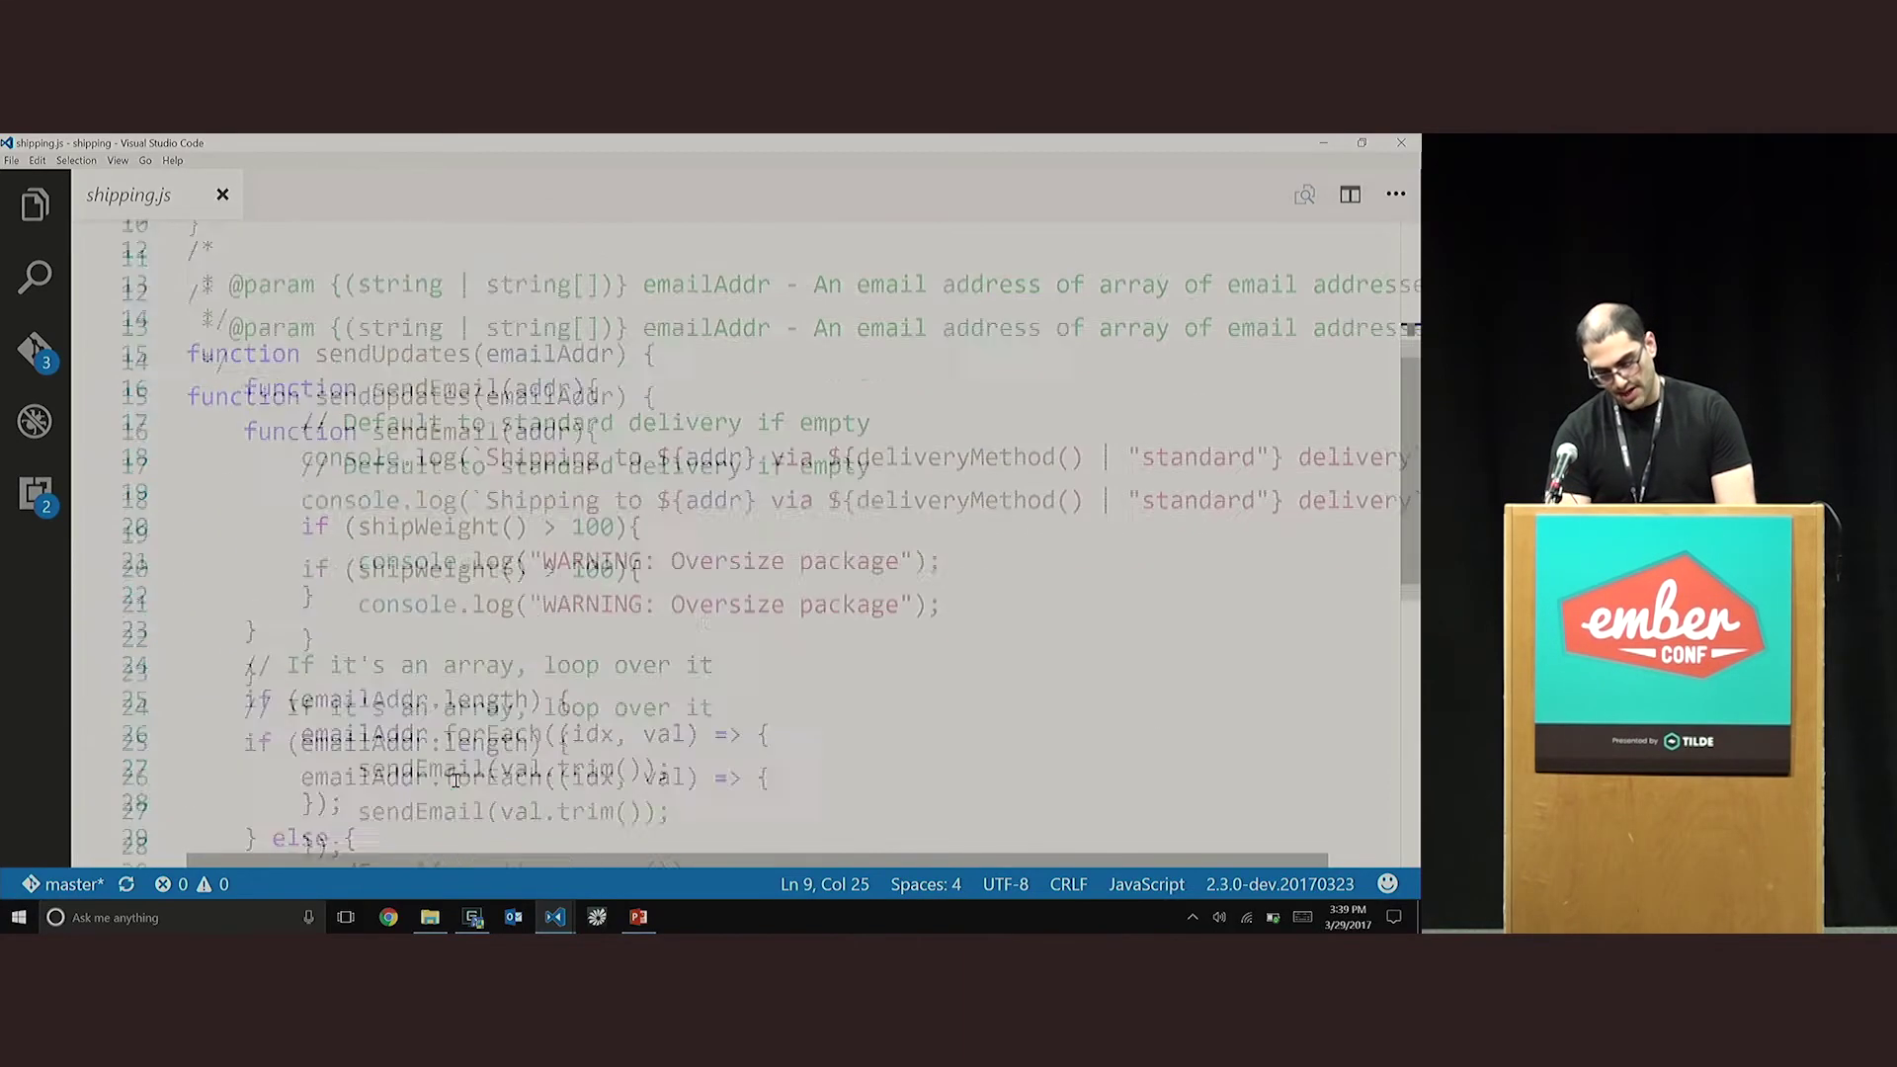
scroll(456, 782, down, 4)
scroll(454, 780, up, 5)
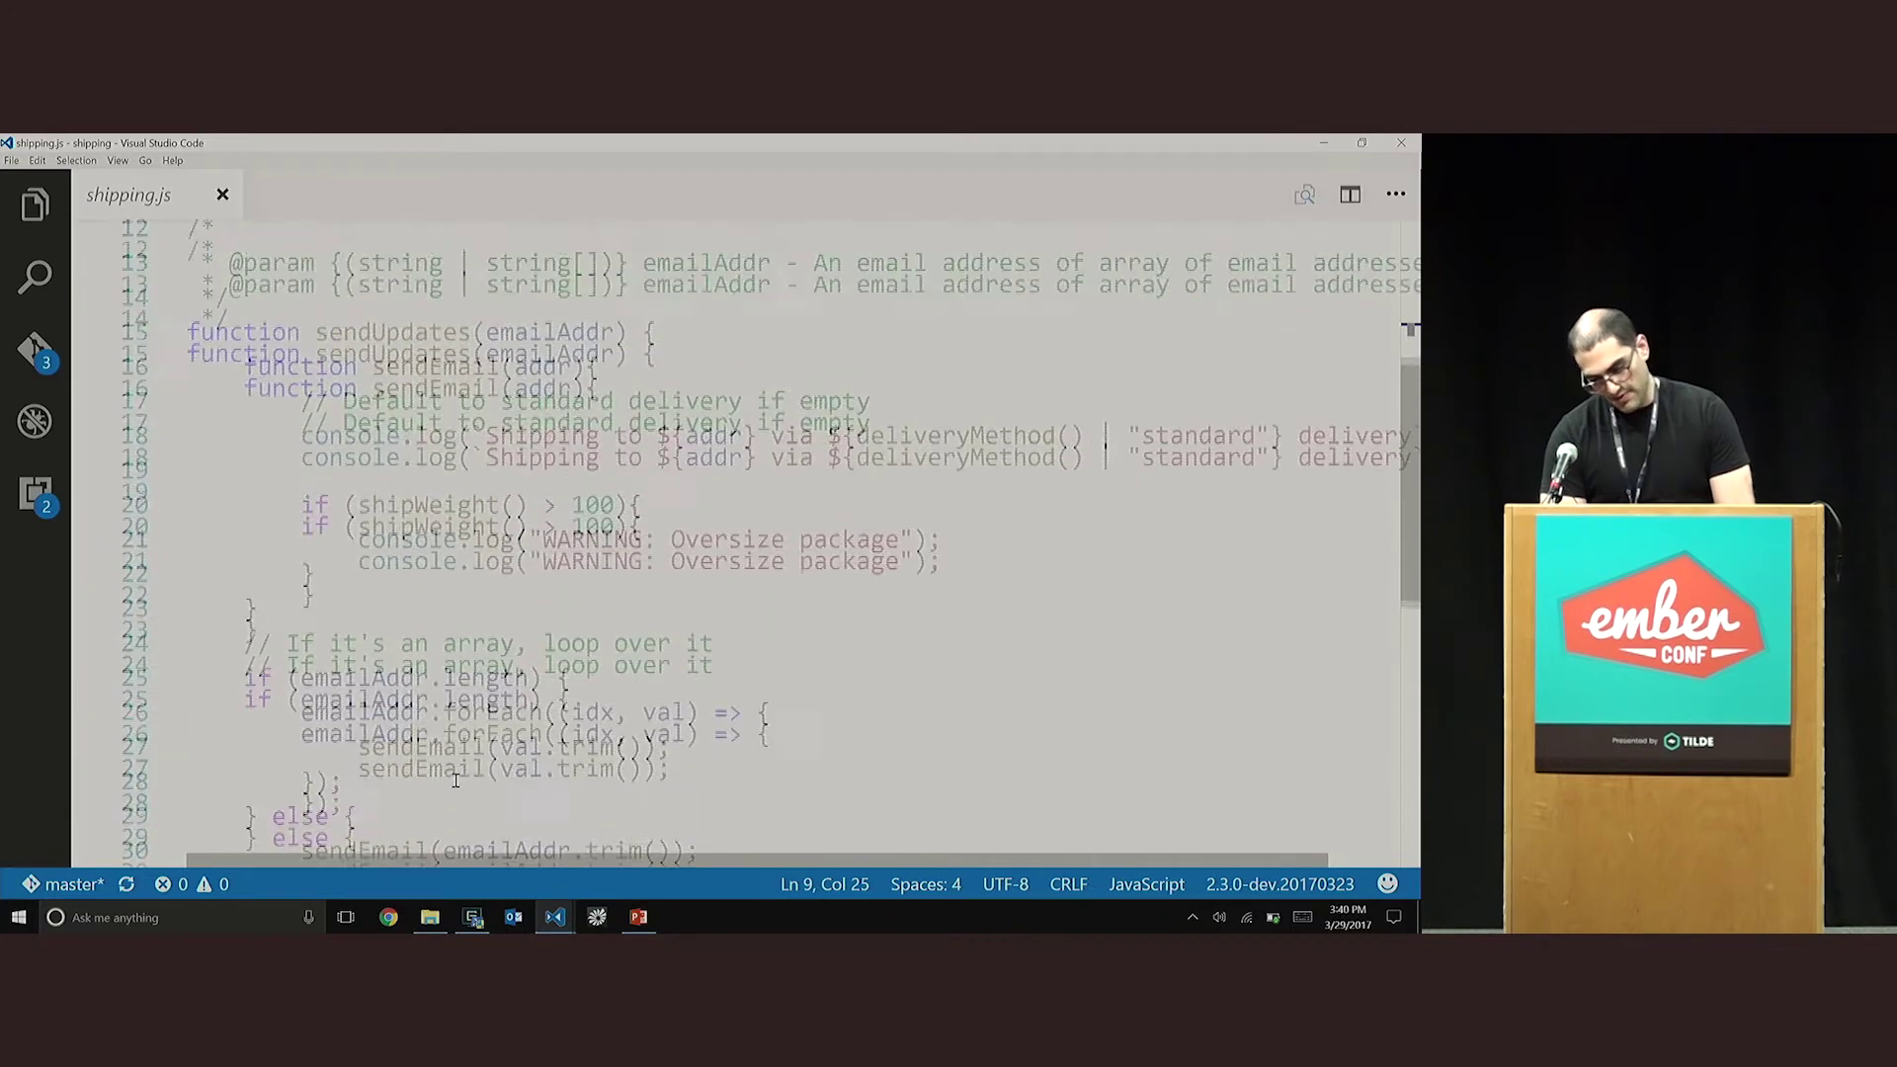
scroll(454, 781, up, 5)
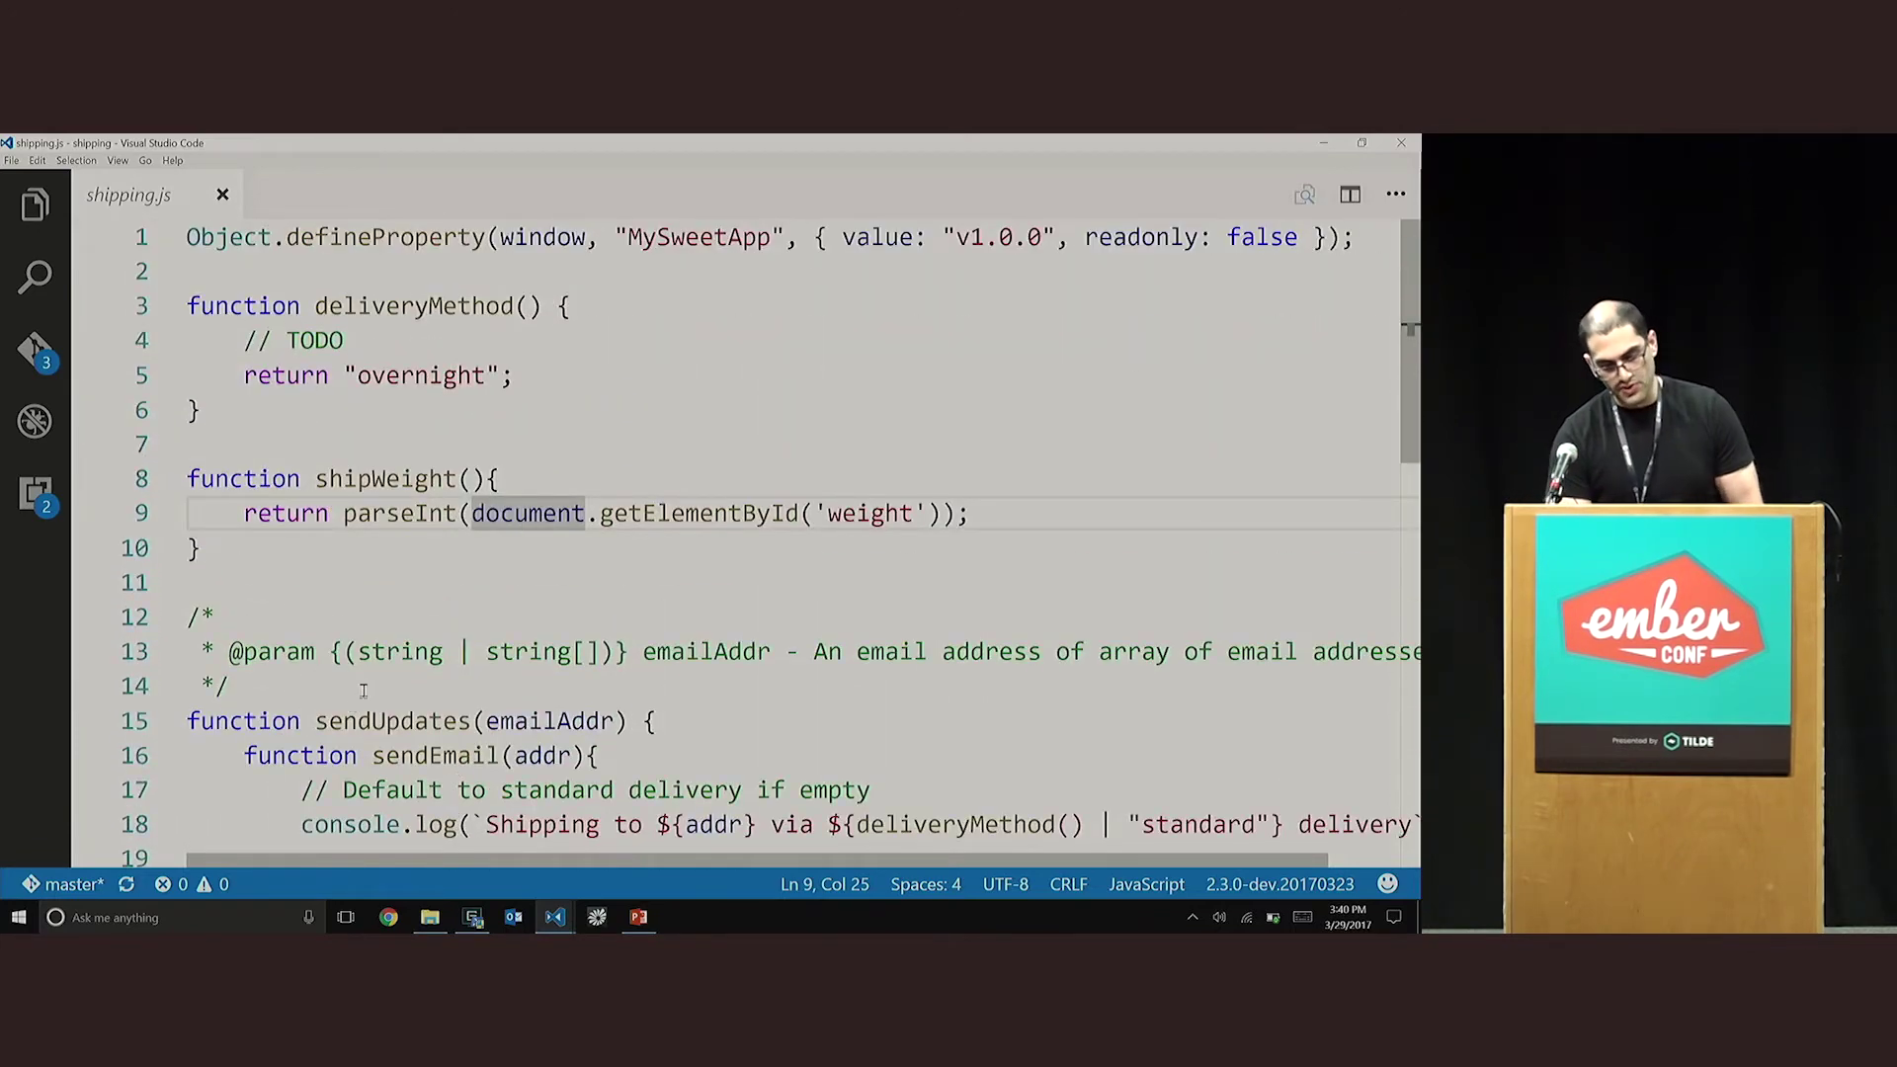
Rename shipping.js to shipping.ts in the Explorer and hide the sidebar.
click(35, 204)
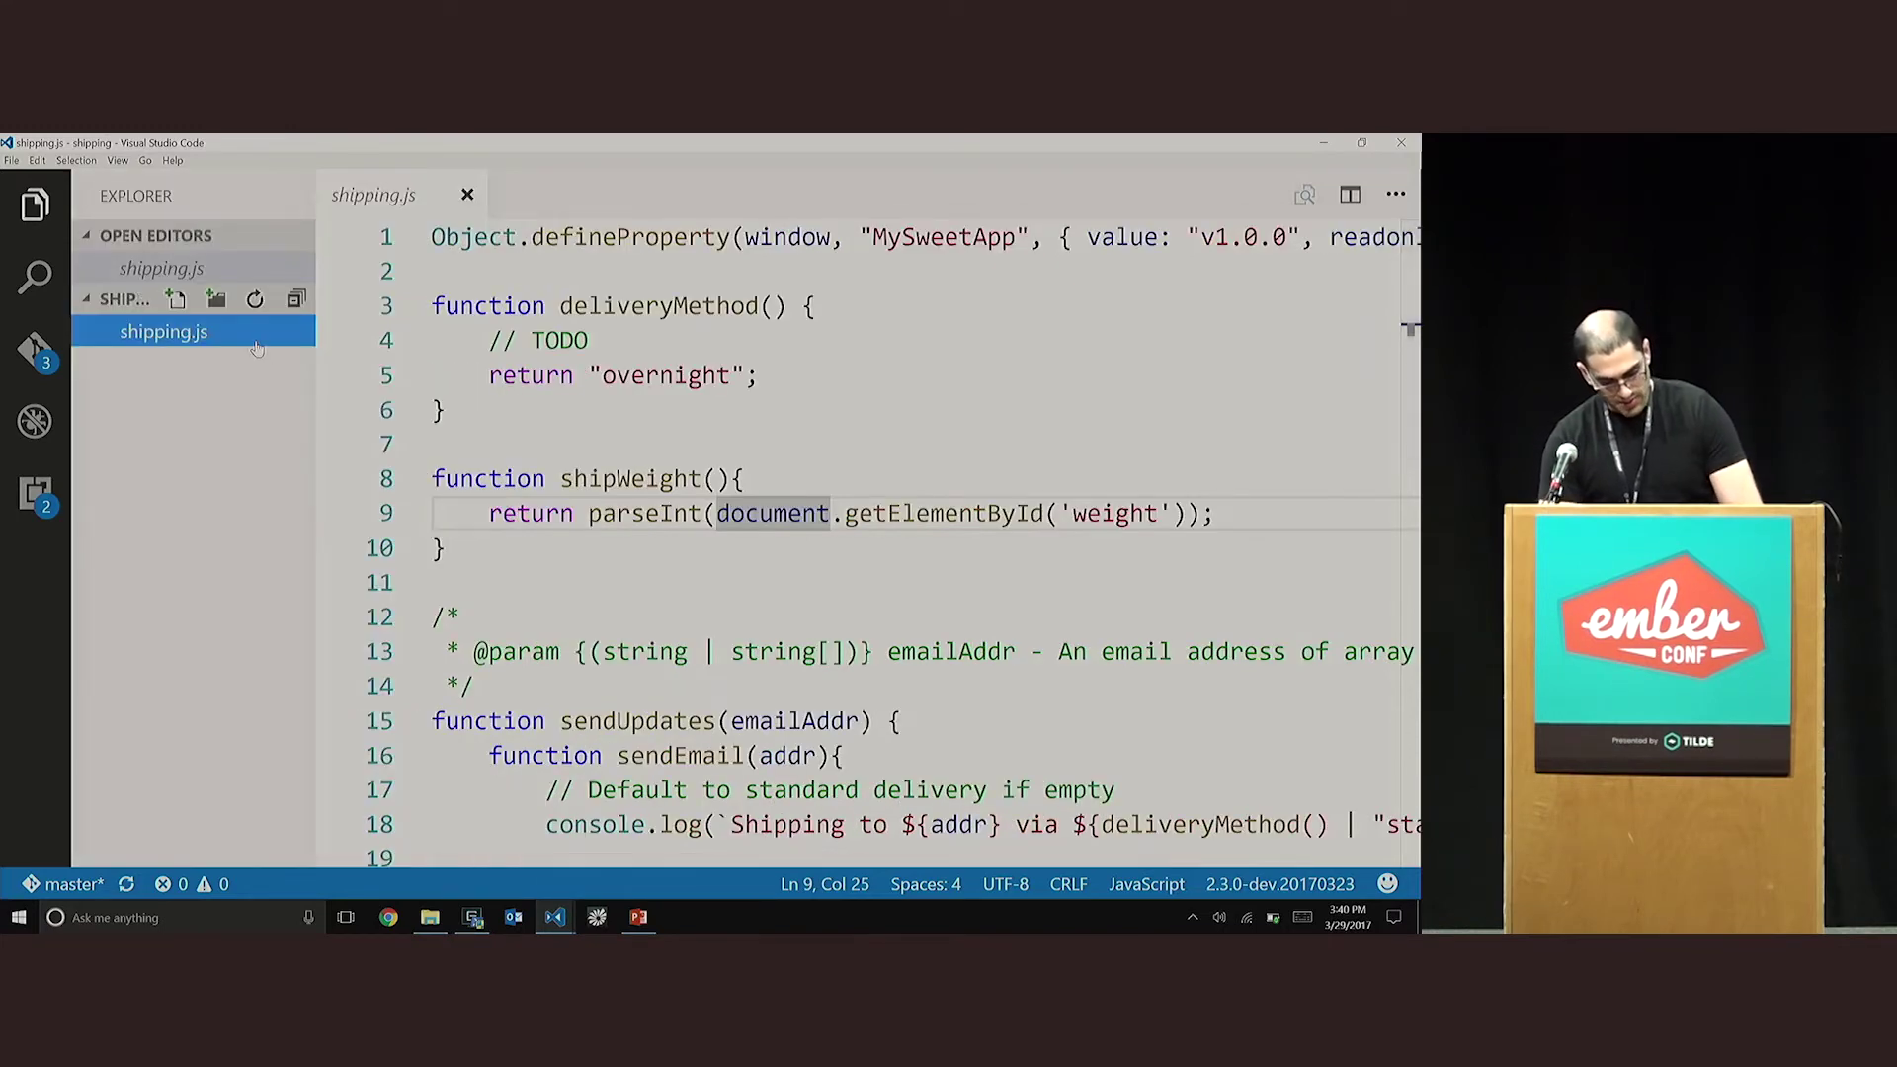
key(F2)
text(shipping.ts)
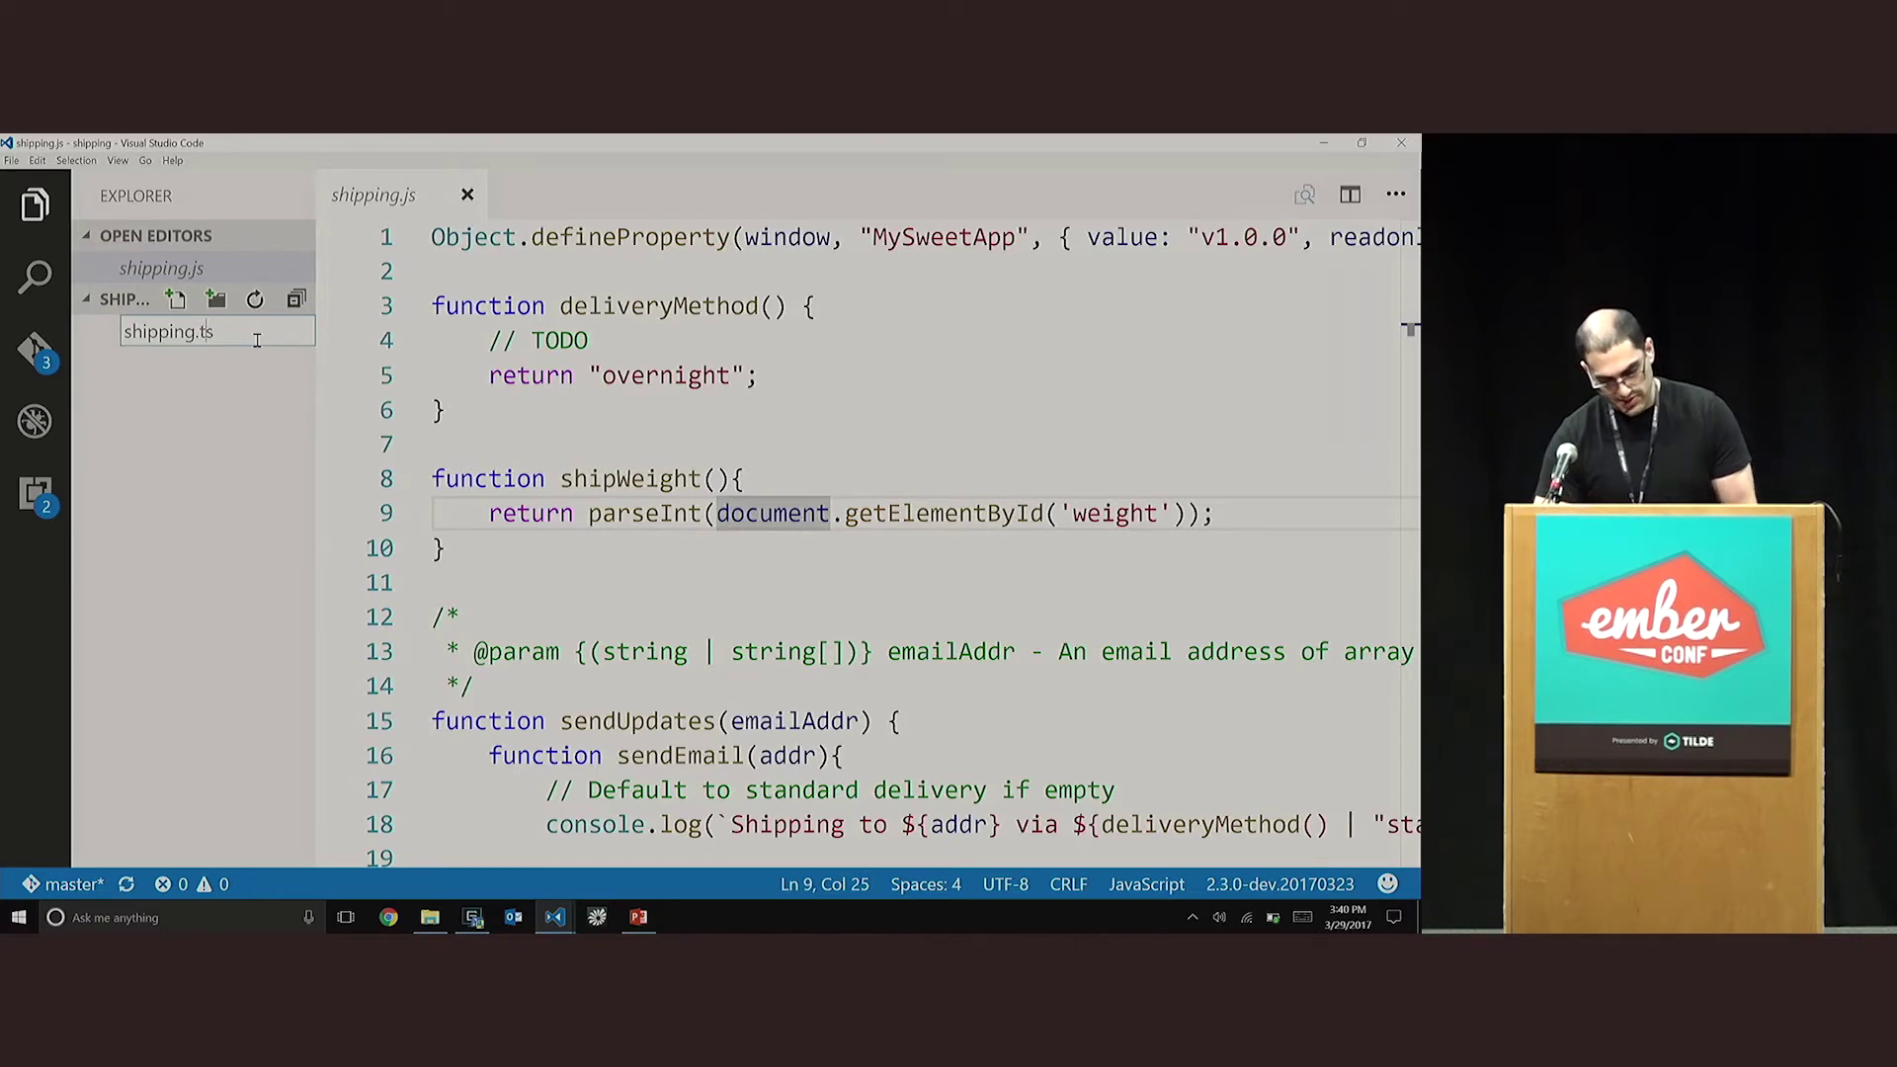
key(Return)
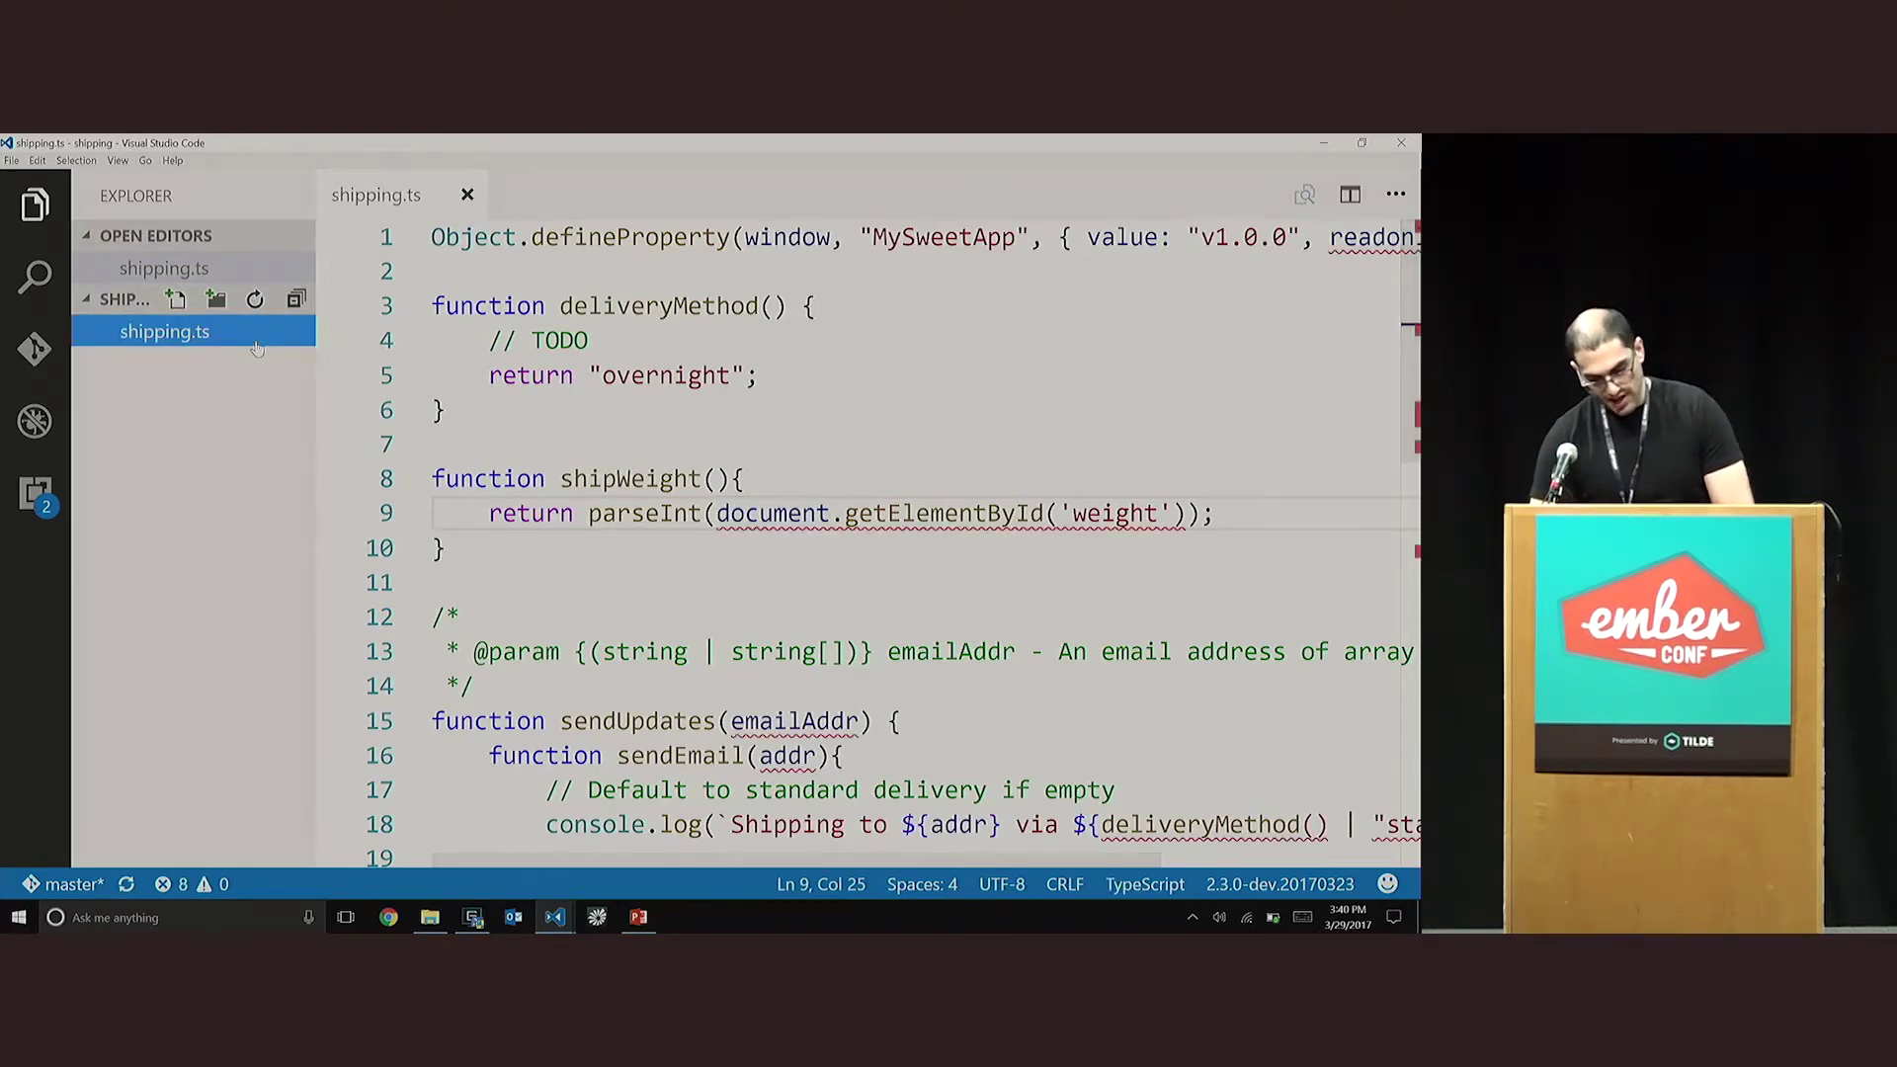
key(ctrl+b)
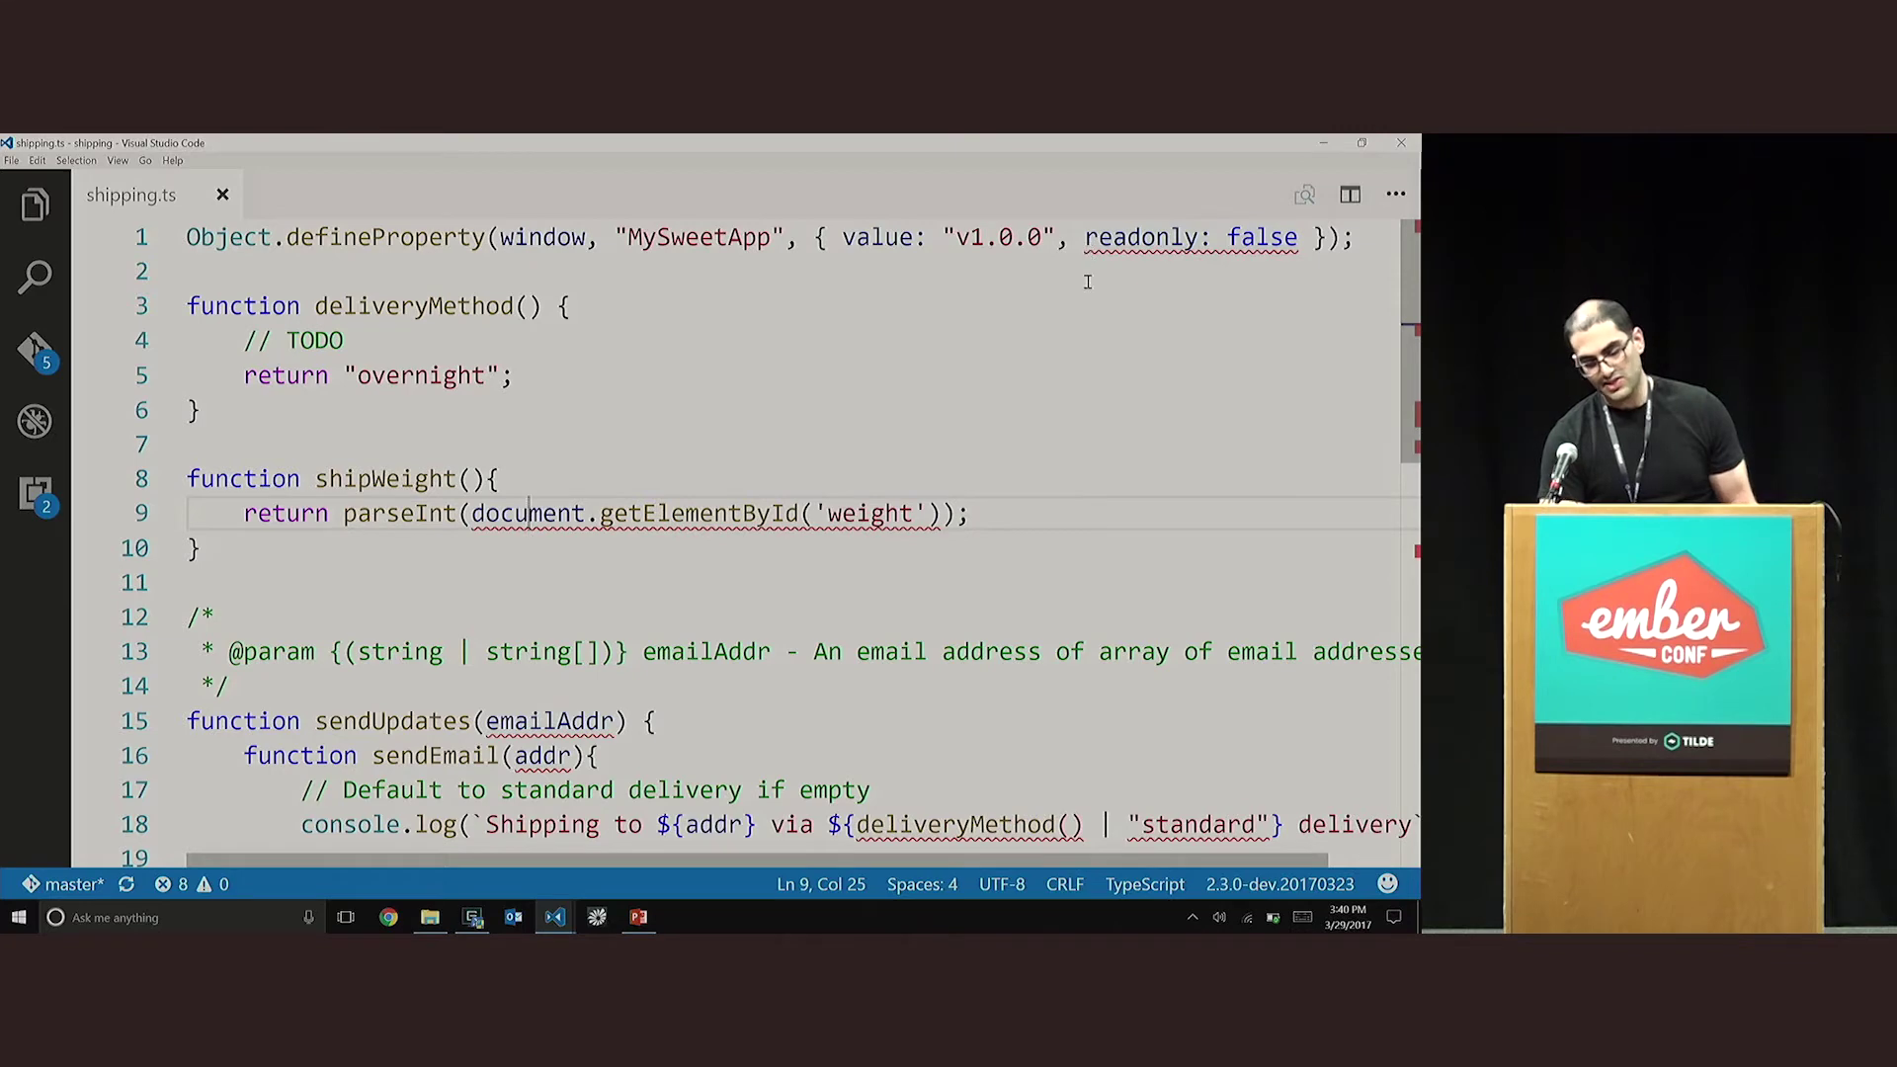
click(475, 237)
Inspect the lib.d.ts declarations of defineProperty and PropertyDescriptor, then return to shipping.ts.
key(F11)
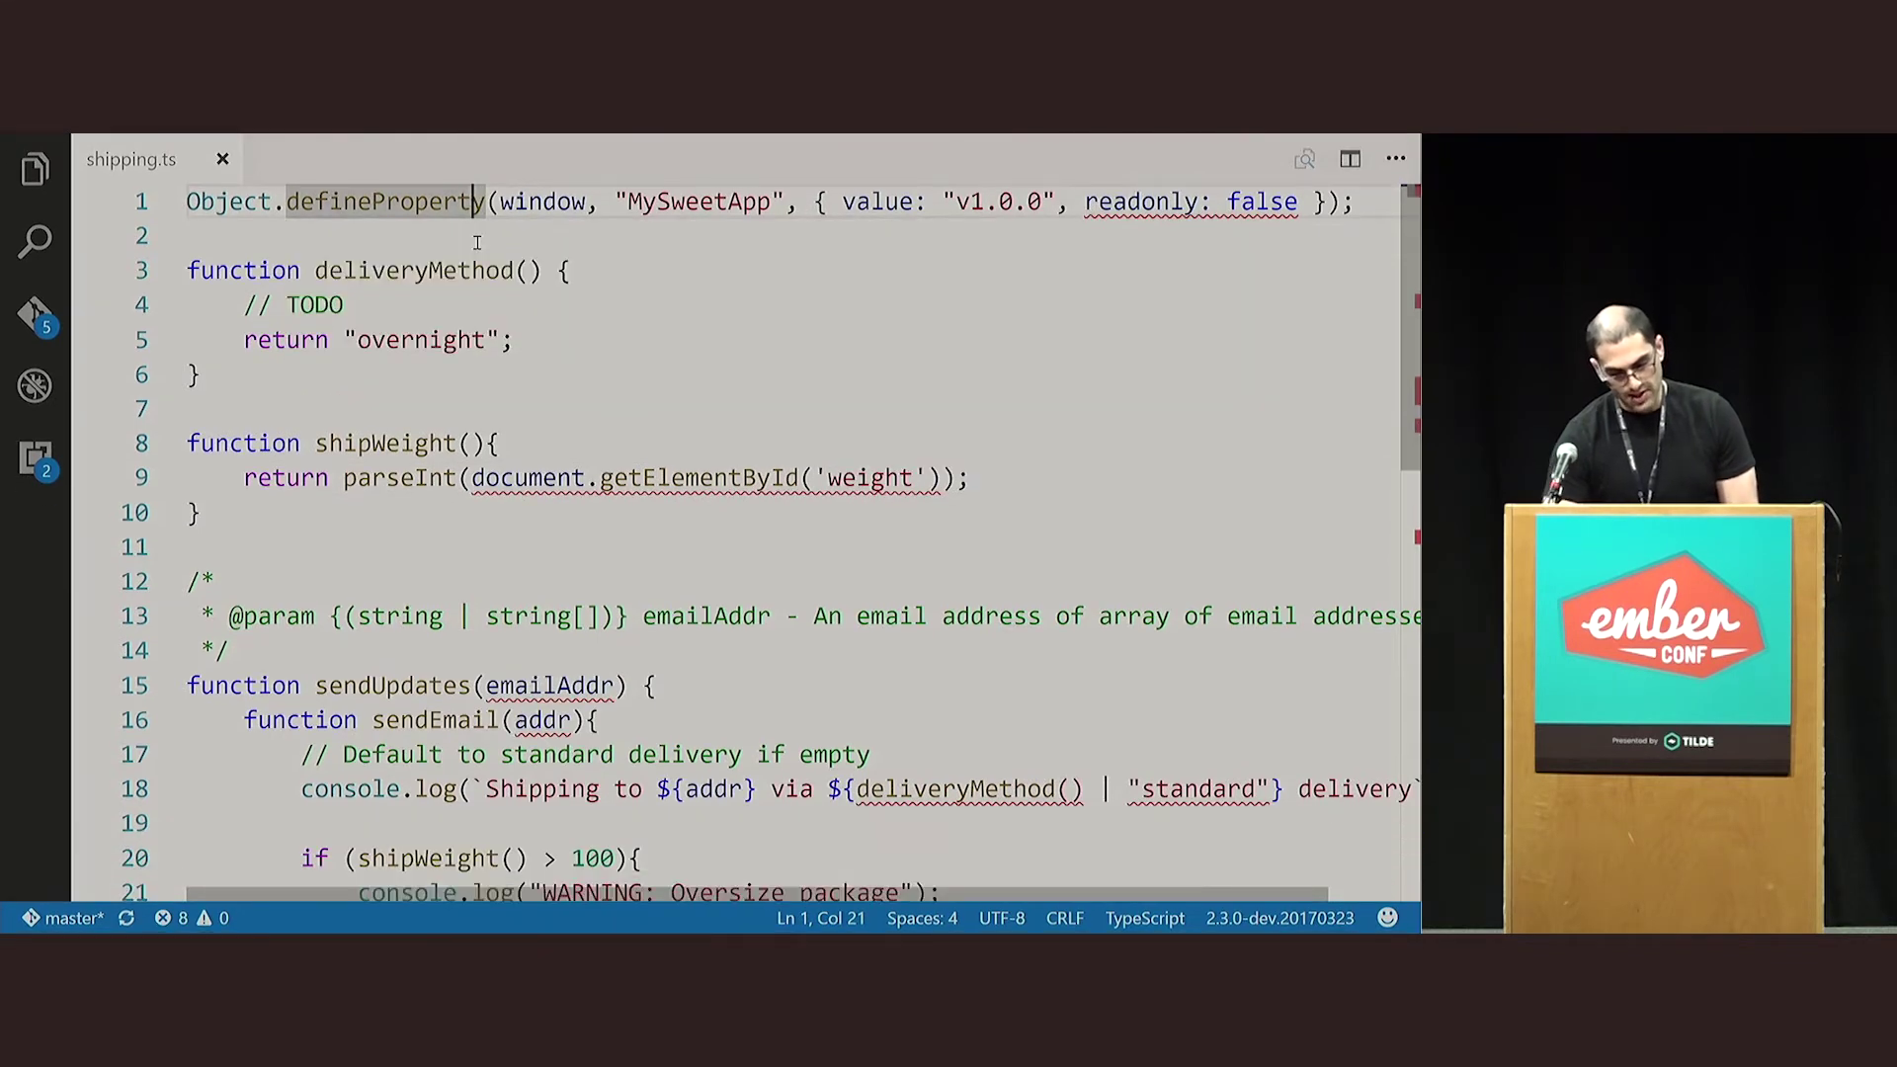
key(F12)
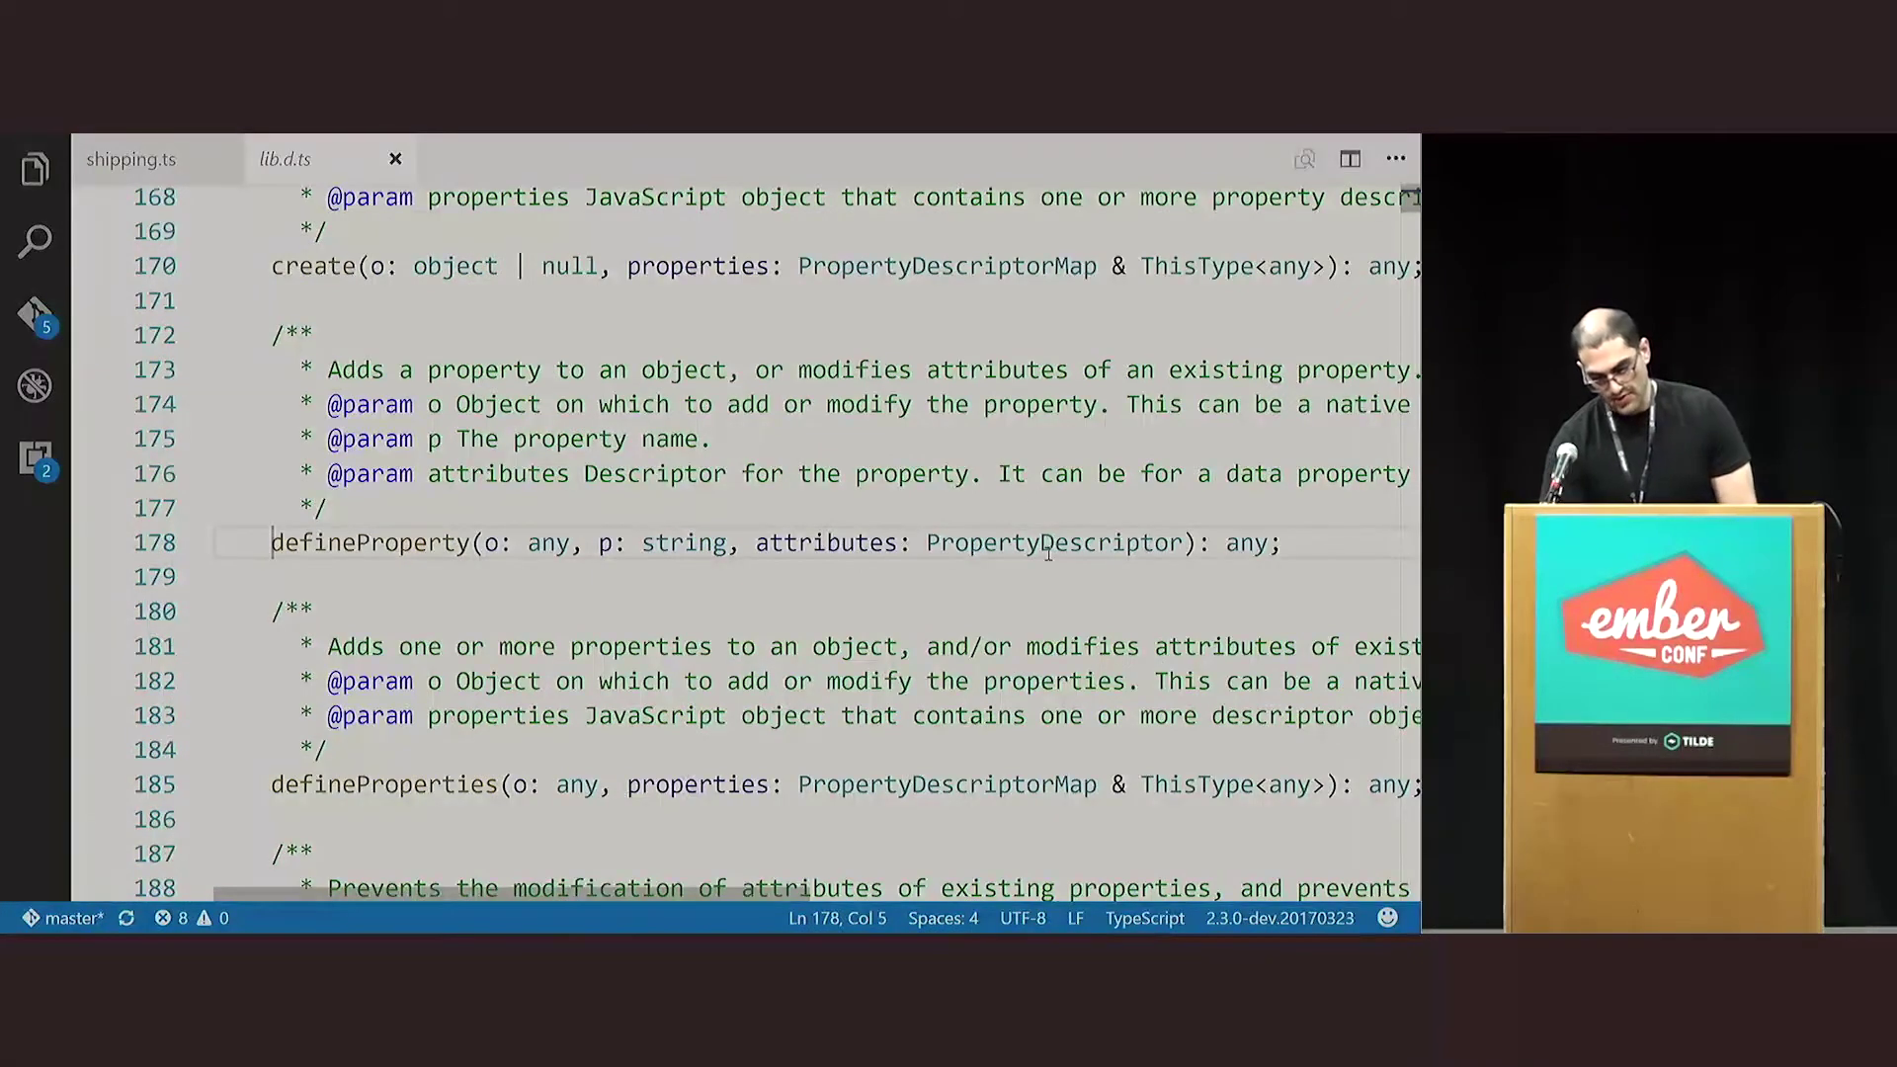
click(1048, 546)
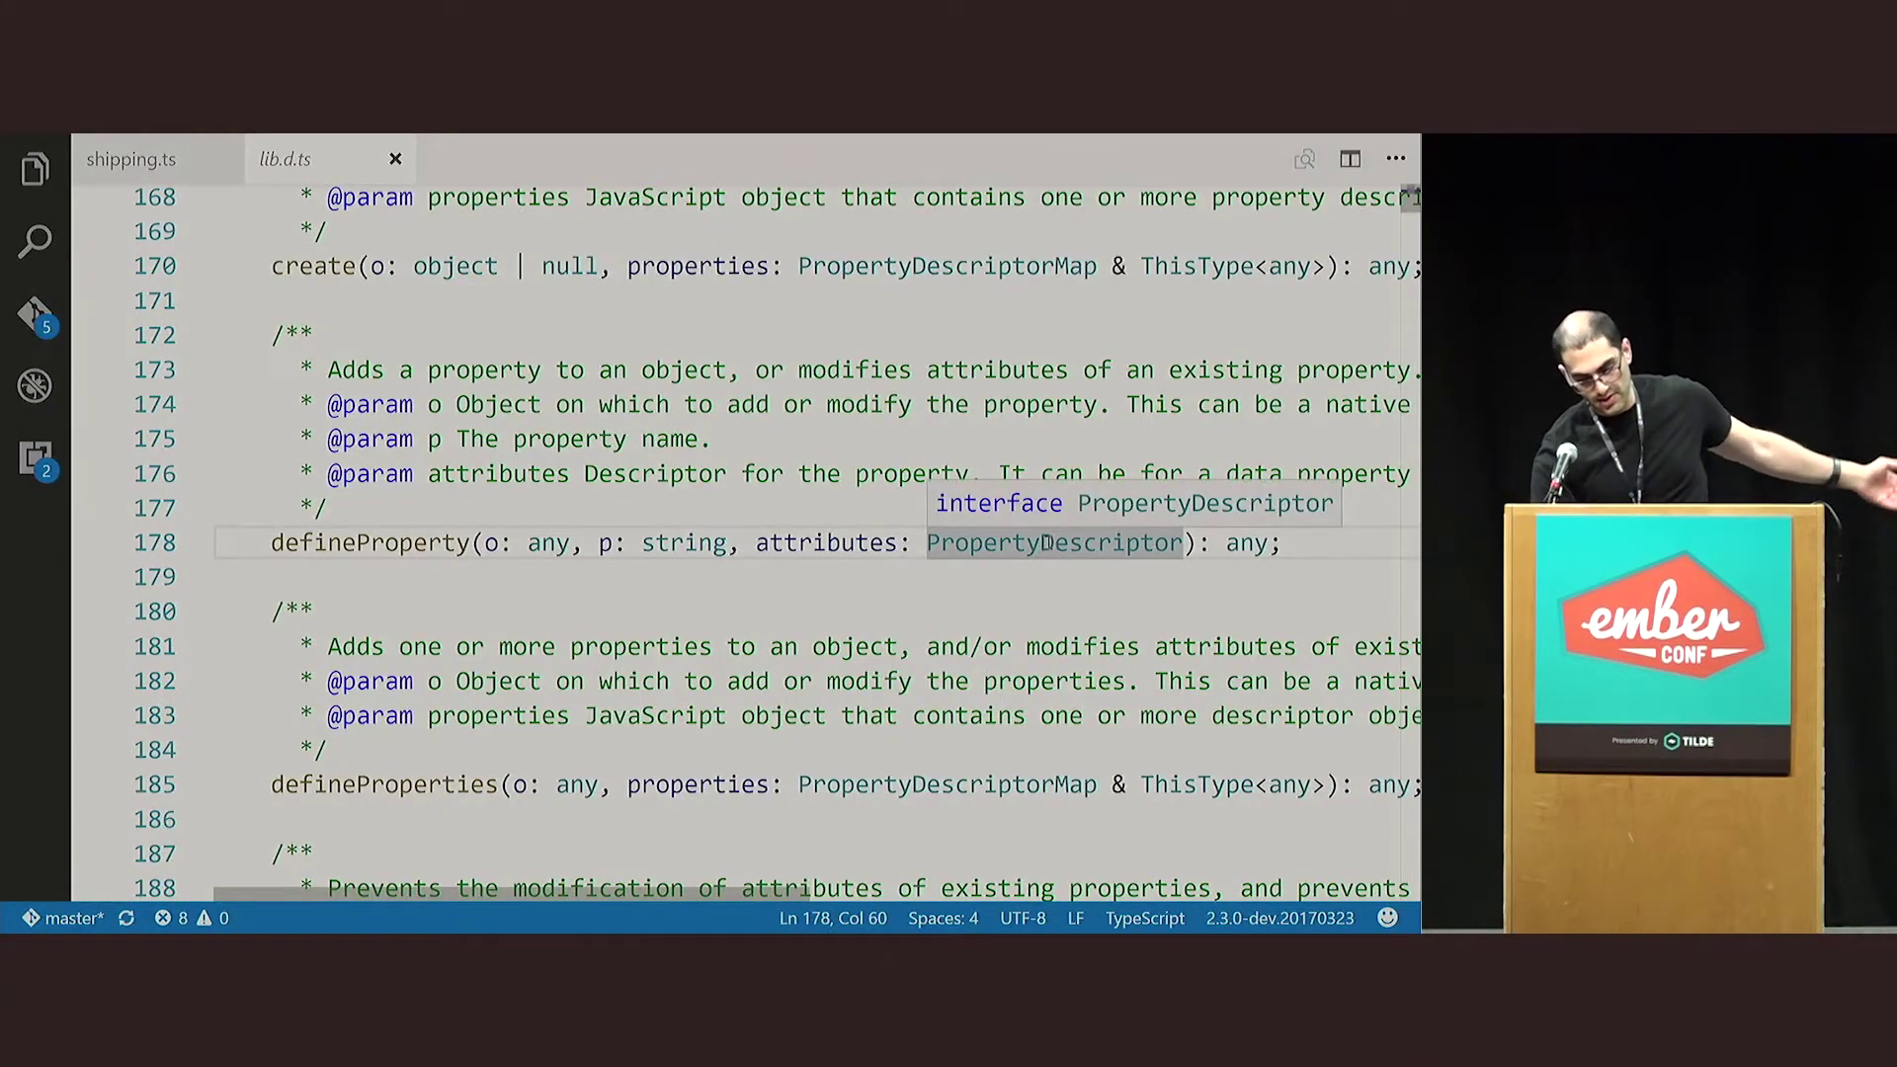
key(F12)
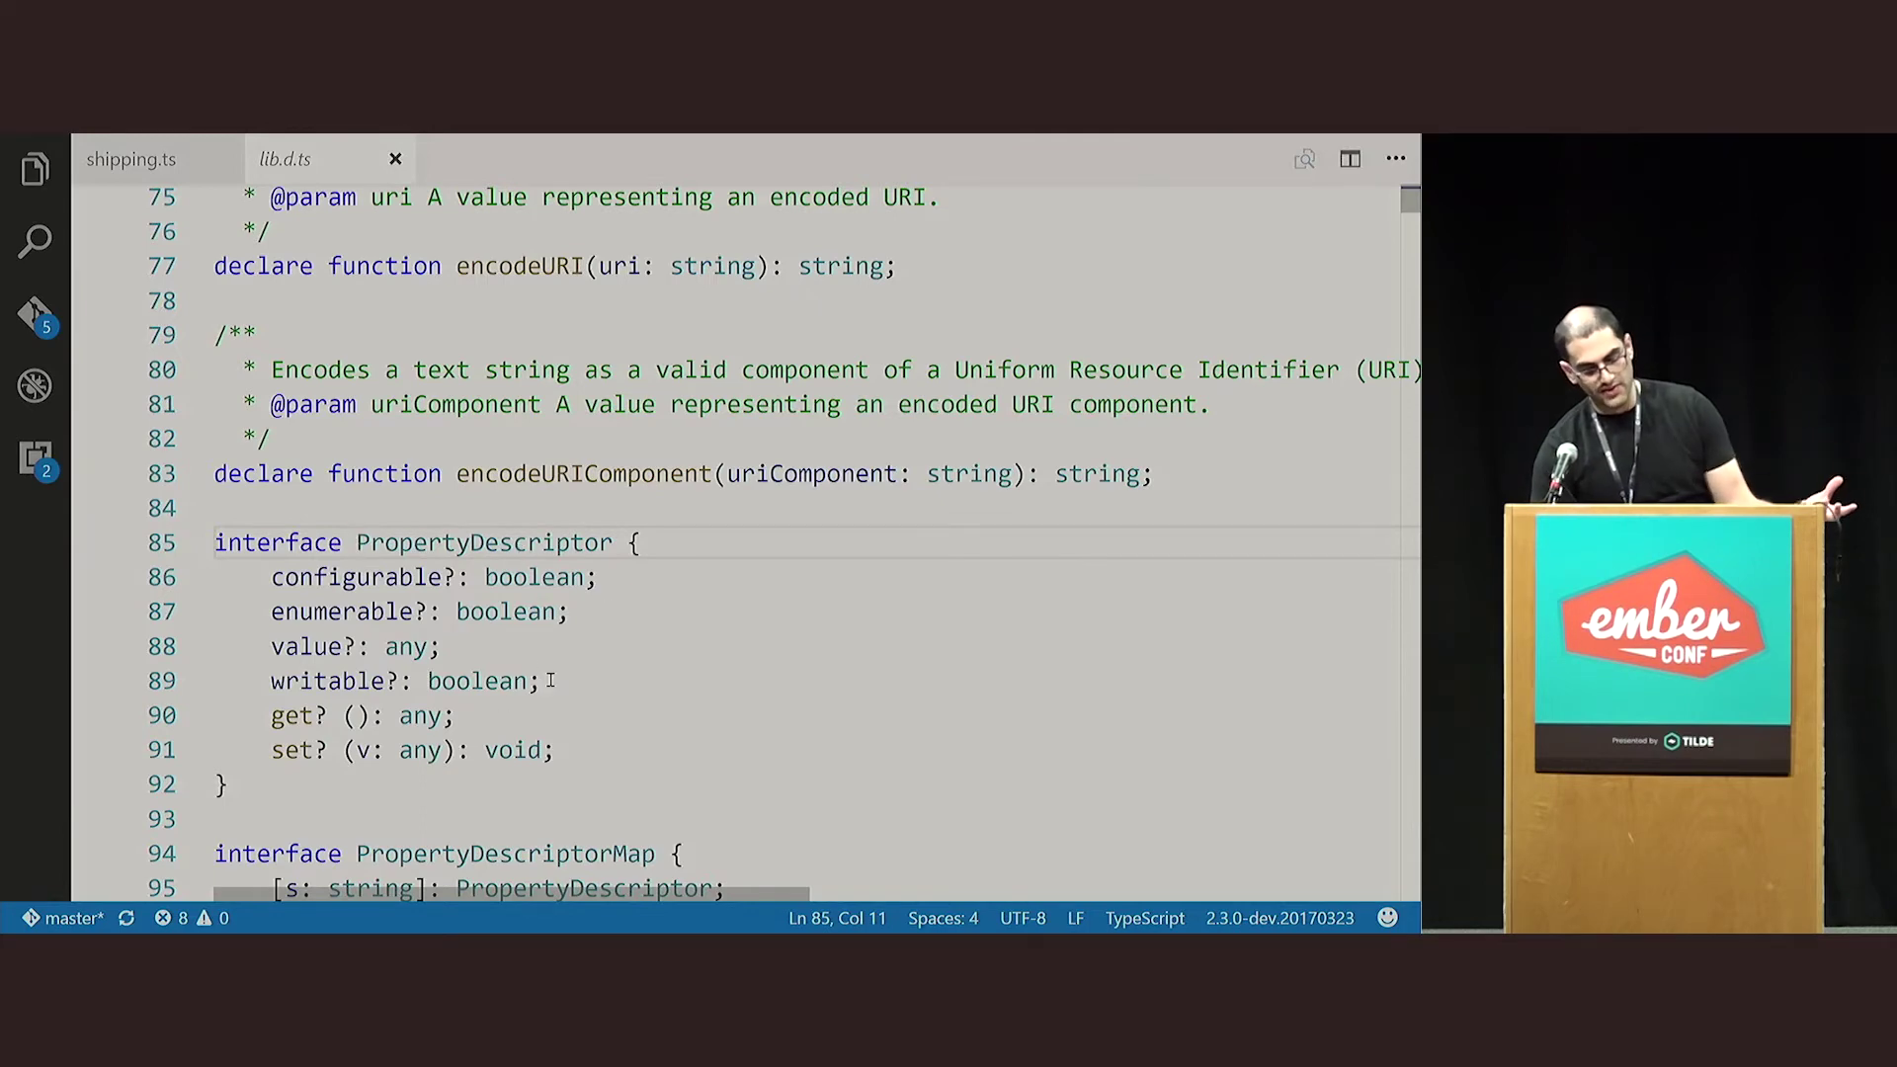
click(377, 680)
key(alt+Left)
key(alt+Left)
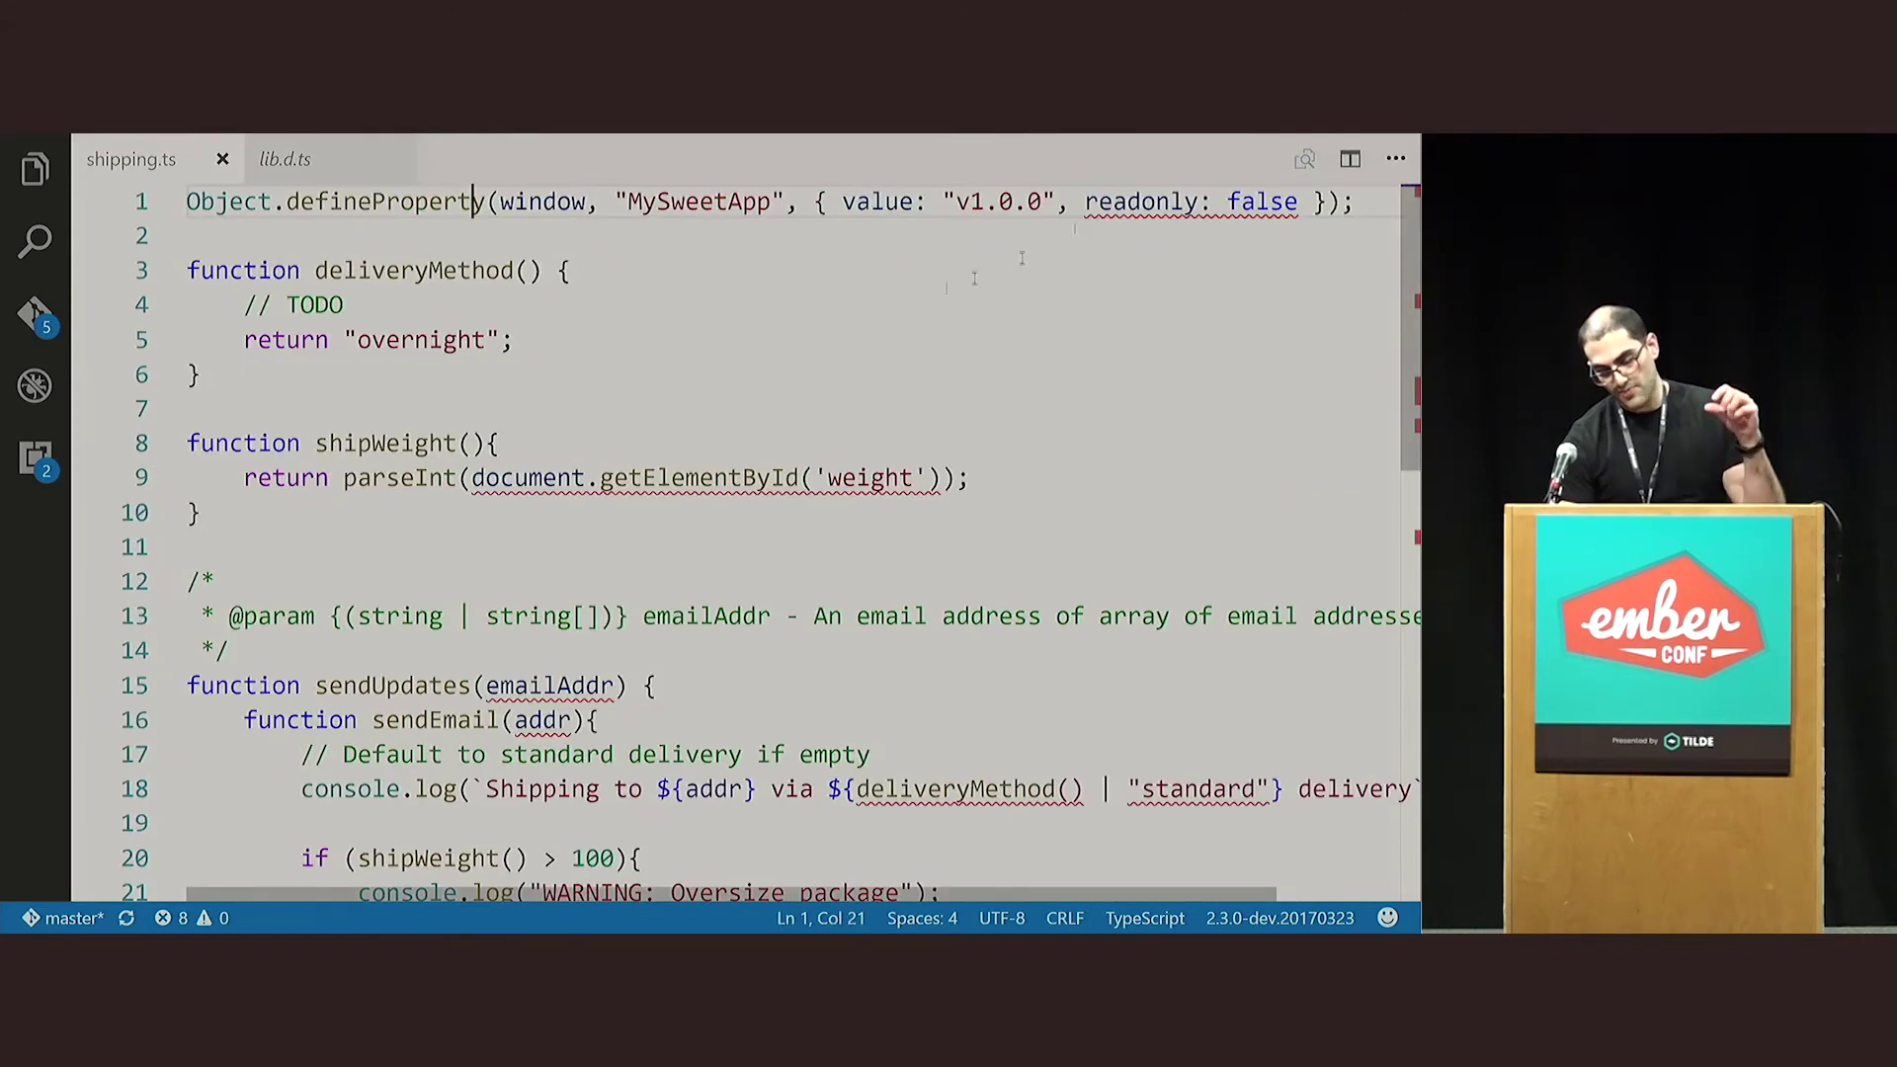
Replace readonly: false with writable: true in the line 1 defineProperty call.
click(1096, 201)
key(ctrl+shift+Right)
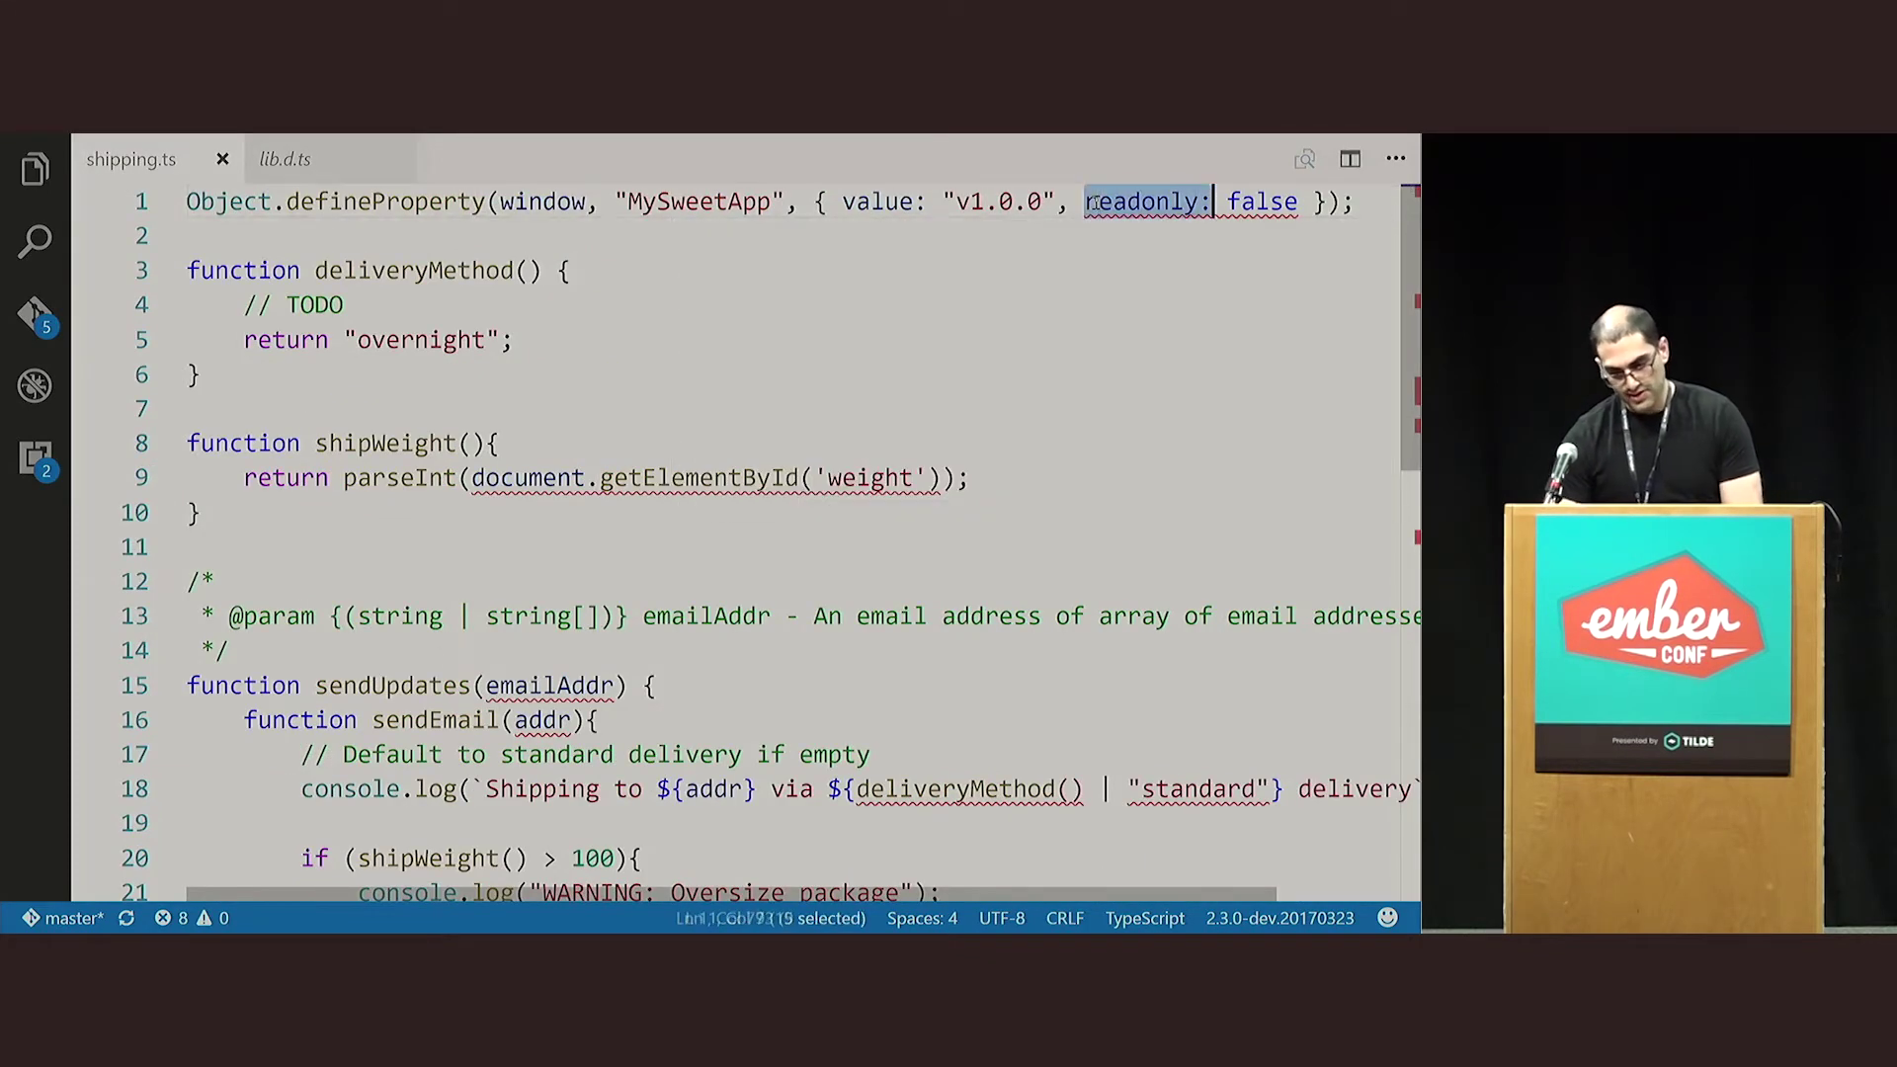
key(ctrl+shift+Right)
key(ctrl+shift+Right)
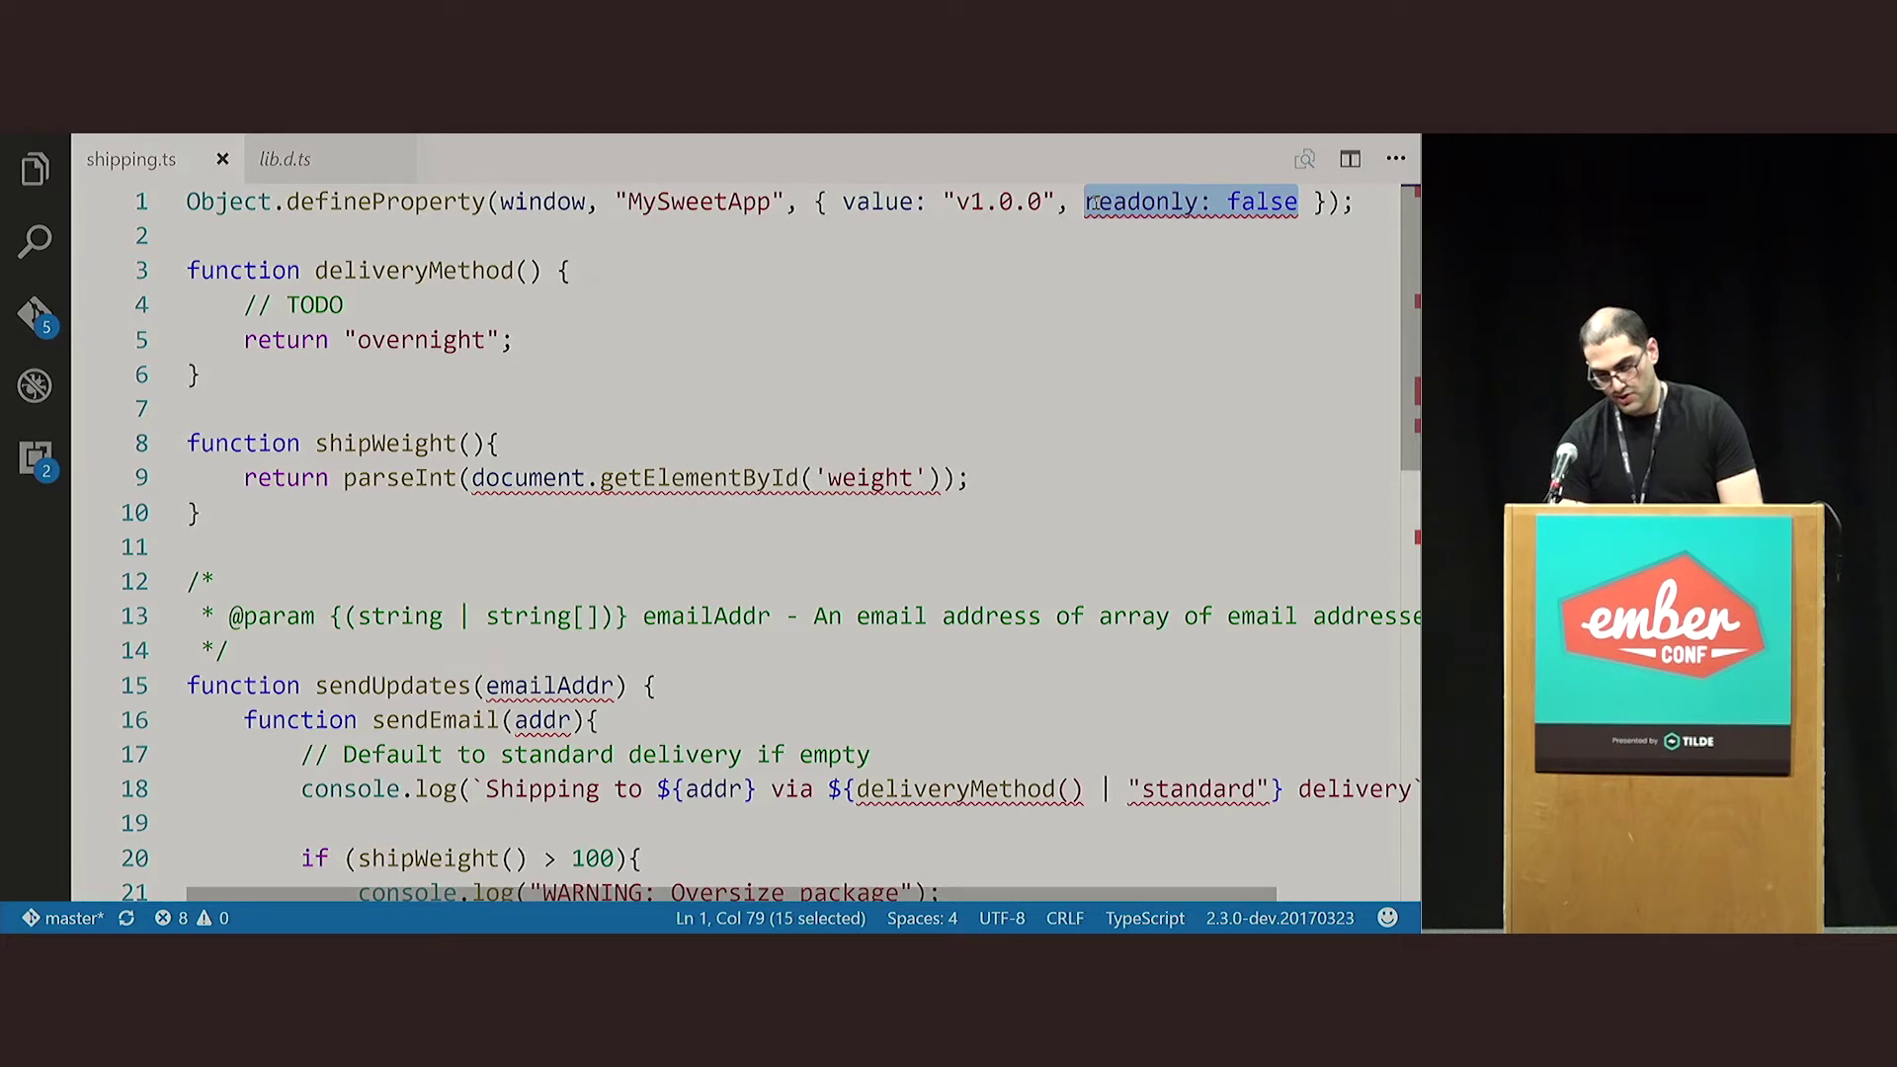
text(writa)
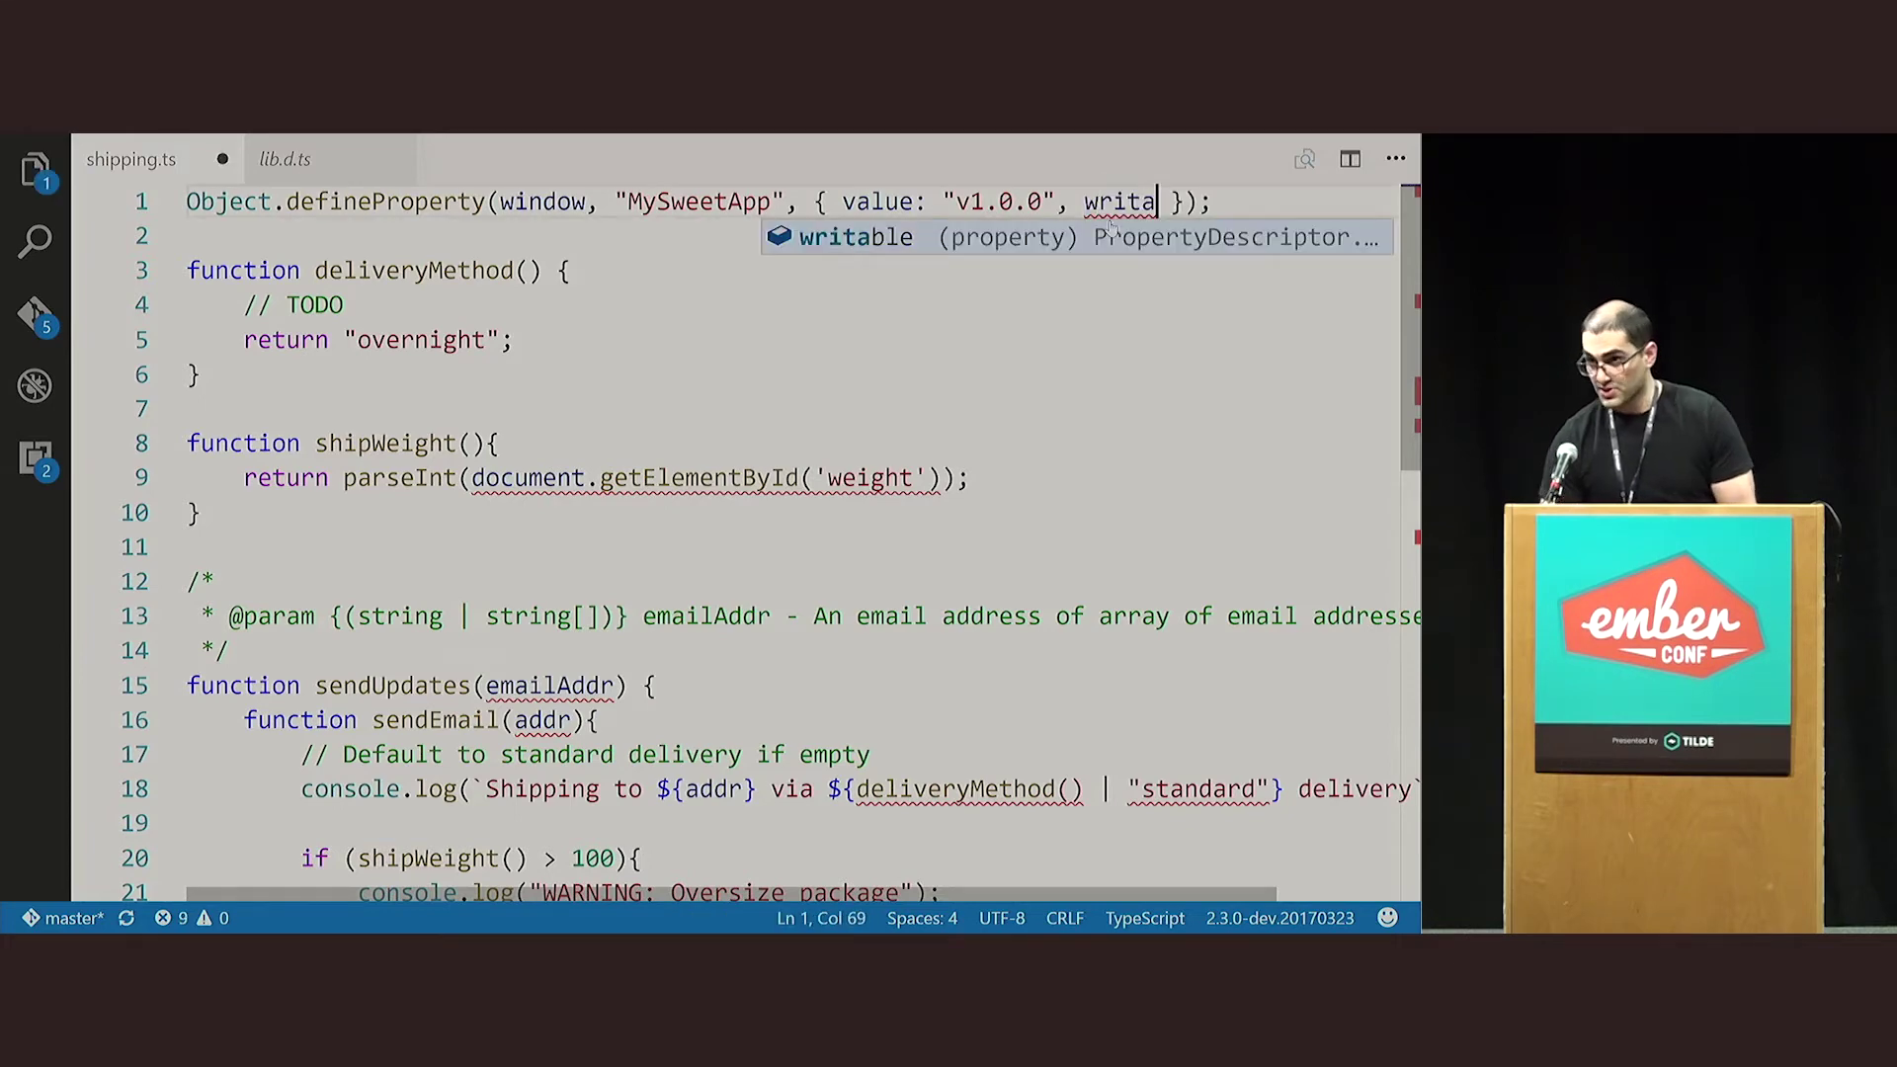
key(Tab)
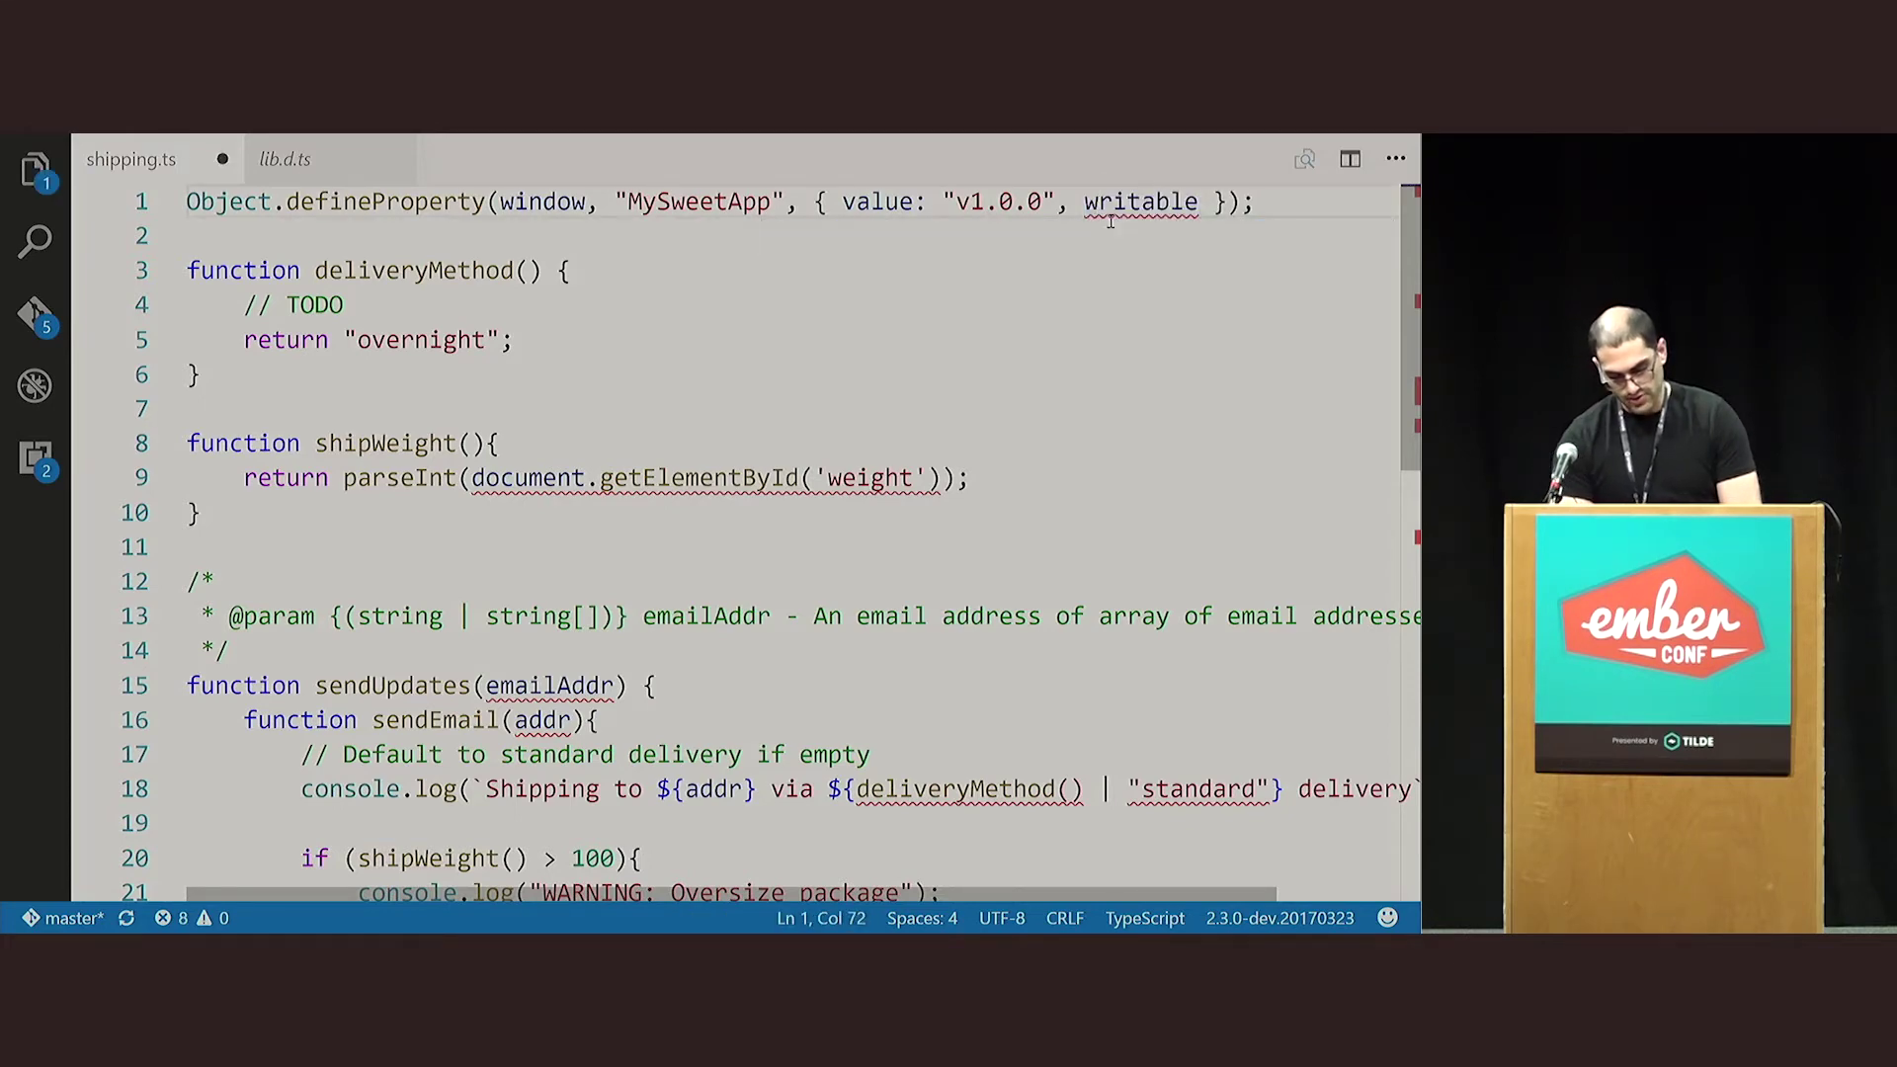
text(: true)
key(Escape)
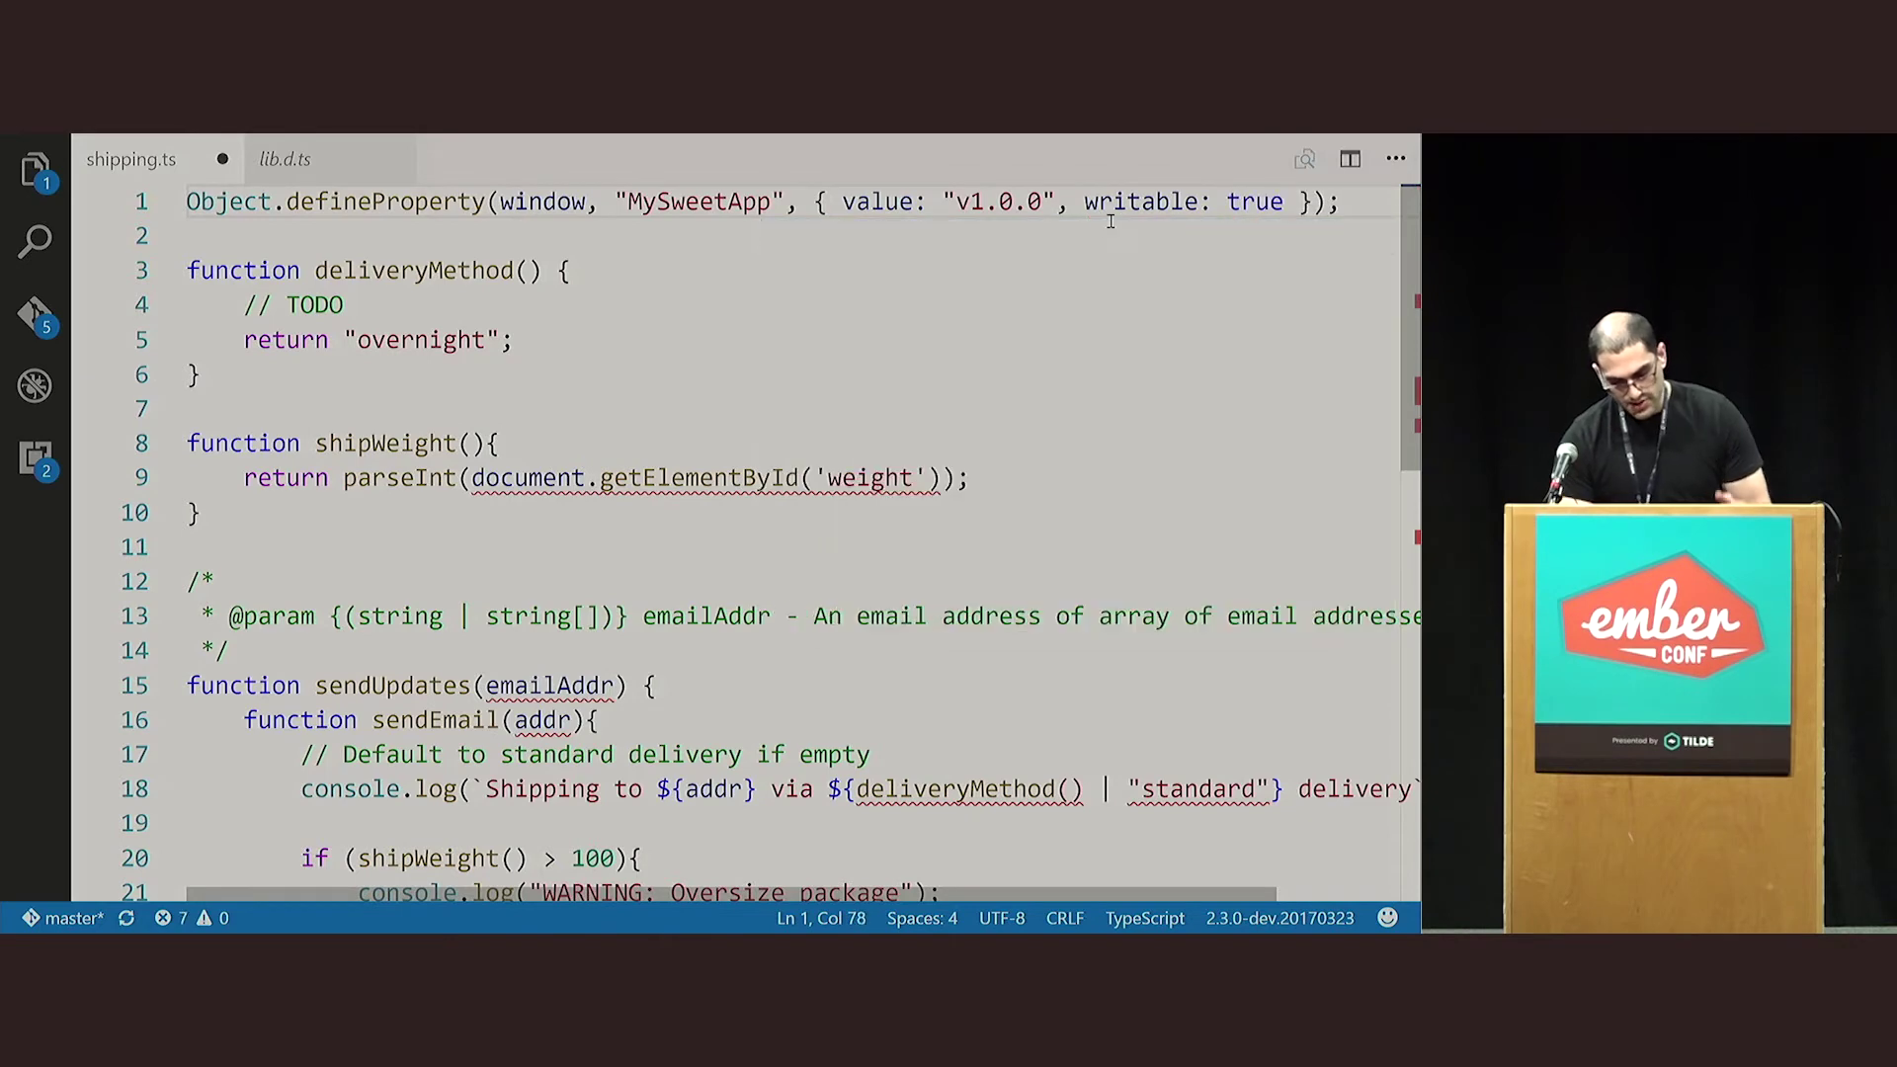
Erase the mistyped text after getElementById('weight') on line 9.
click(939, 477)
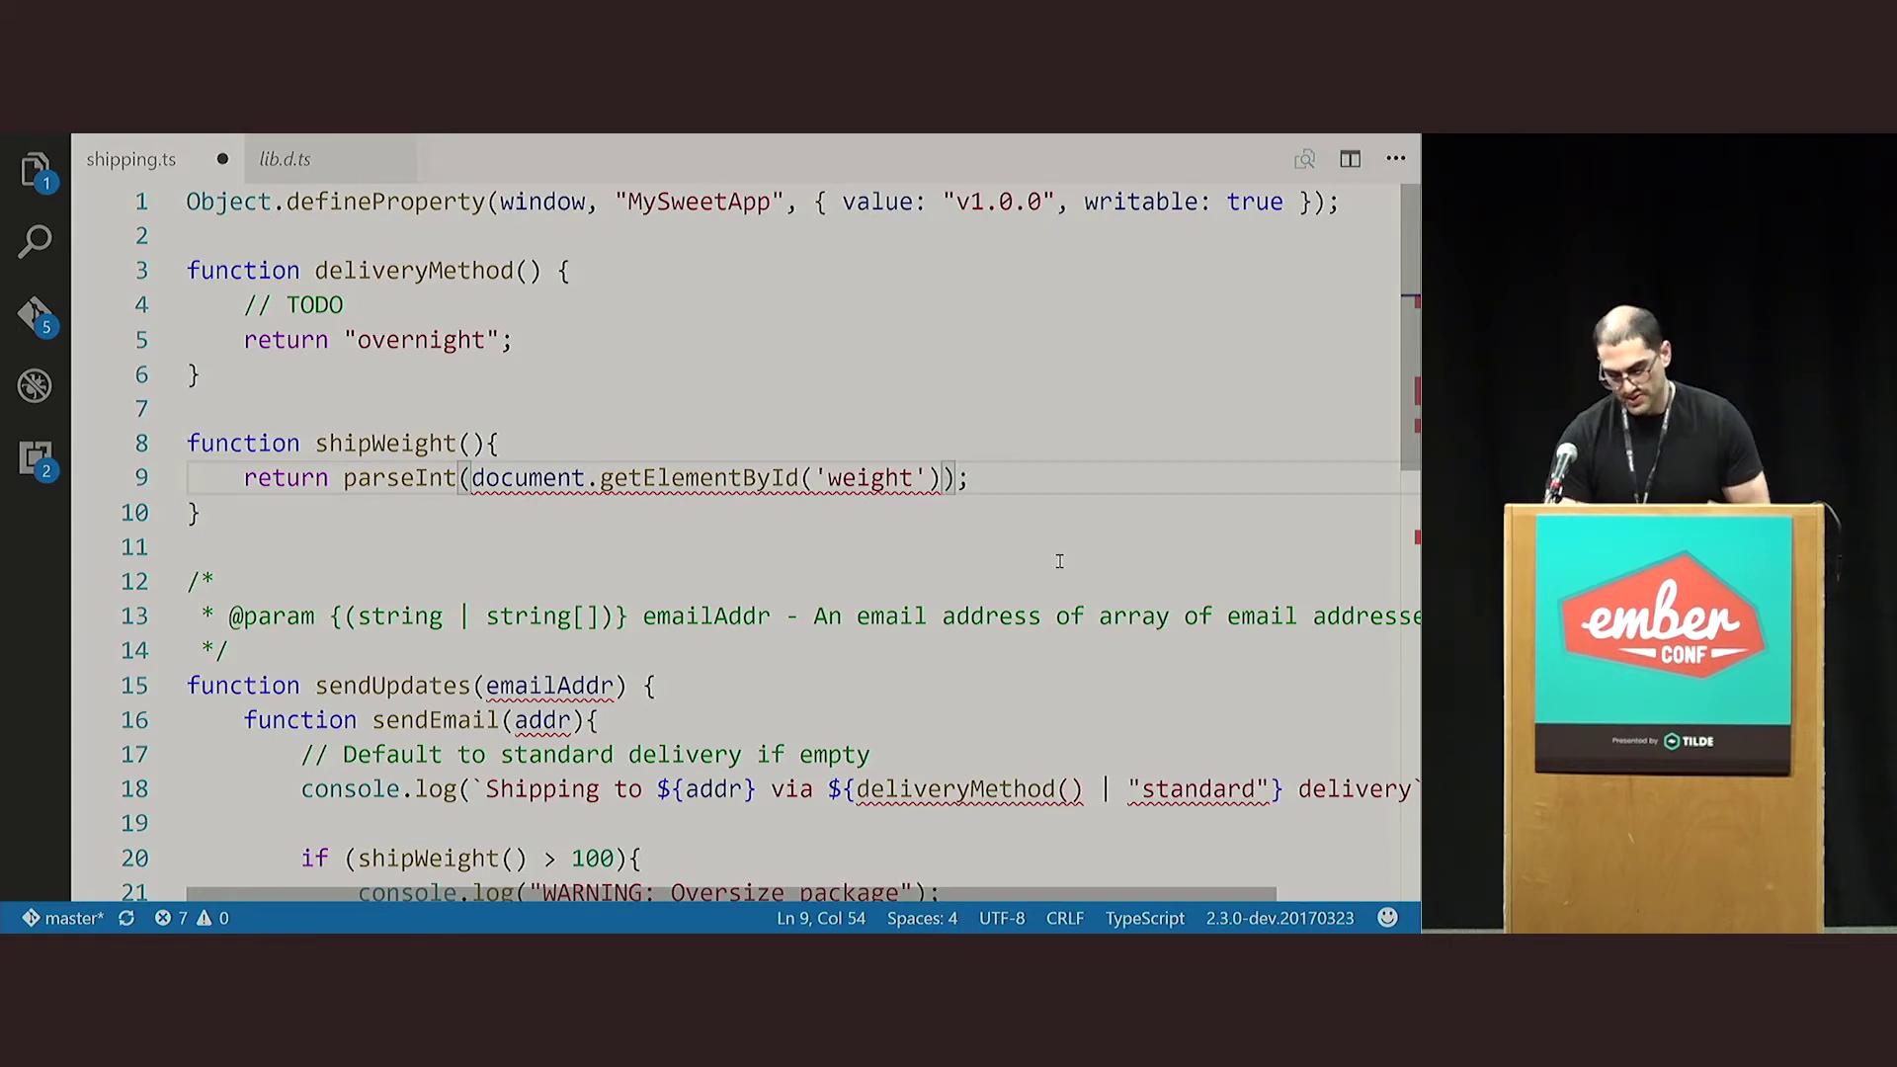
text(.inne)
key(BackSpace)
key(BackSpace)
key(BackSpace)
key(BackSpace)
key(BackSpace)
text(.)
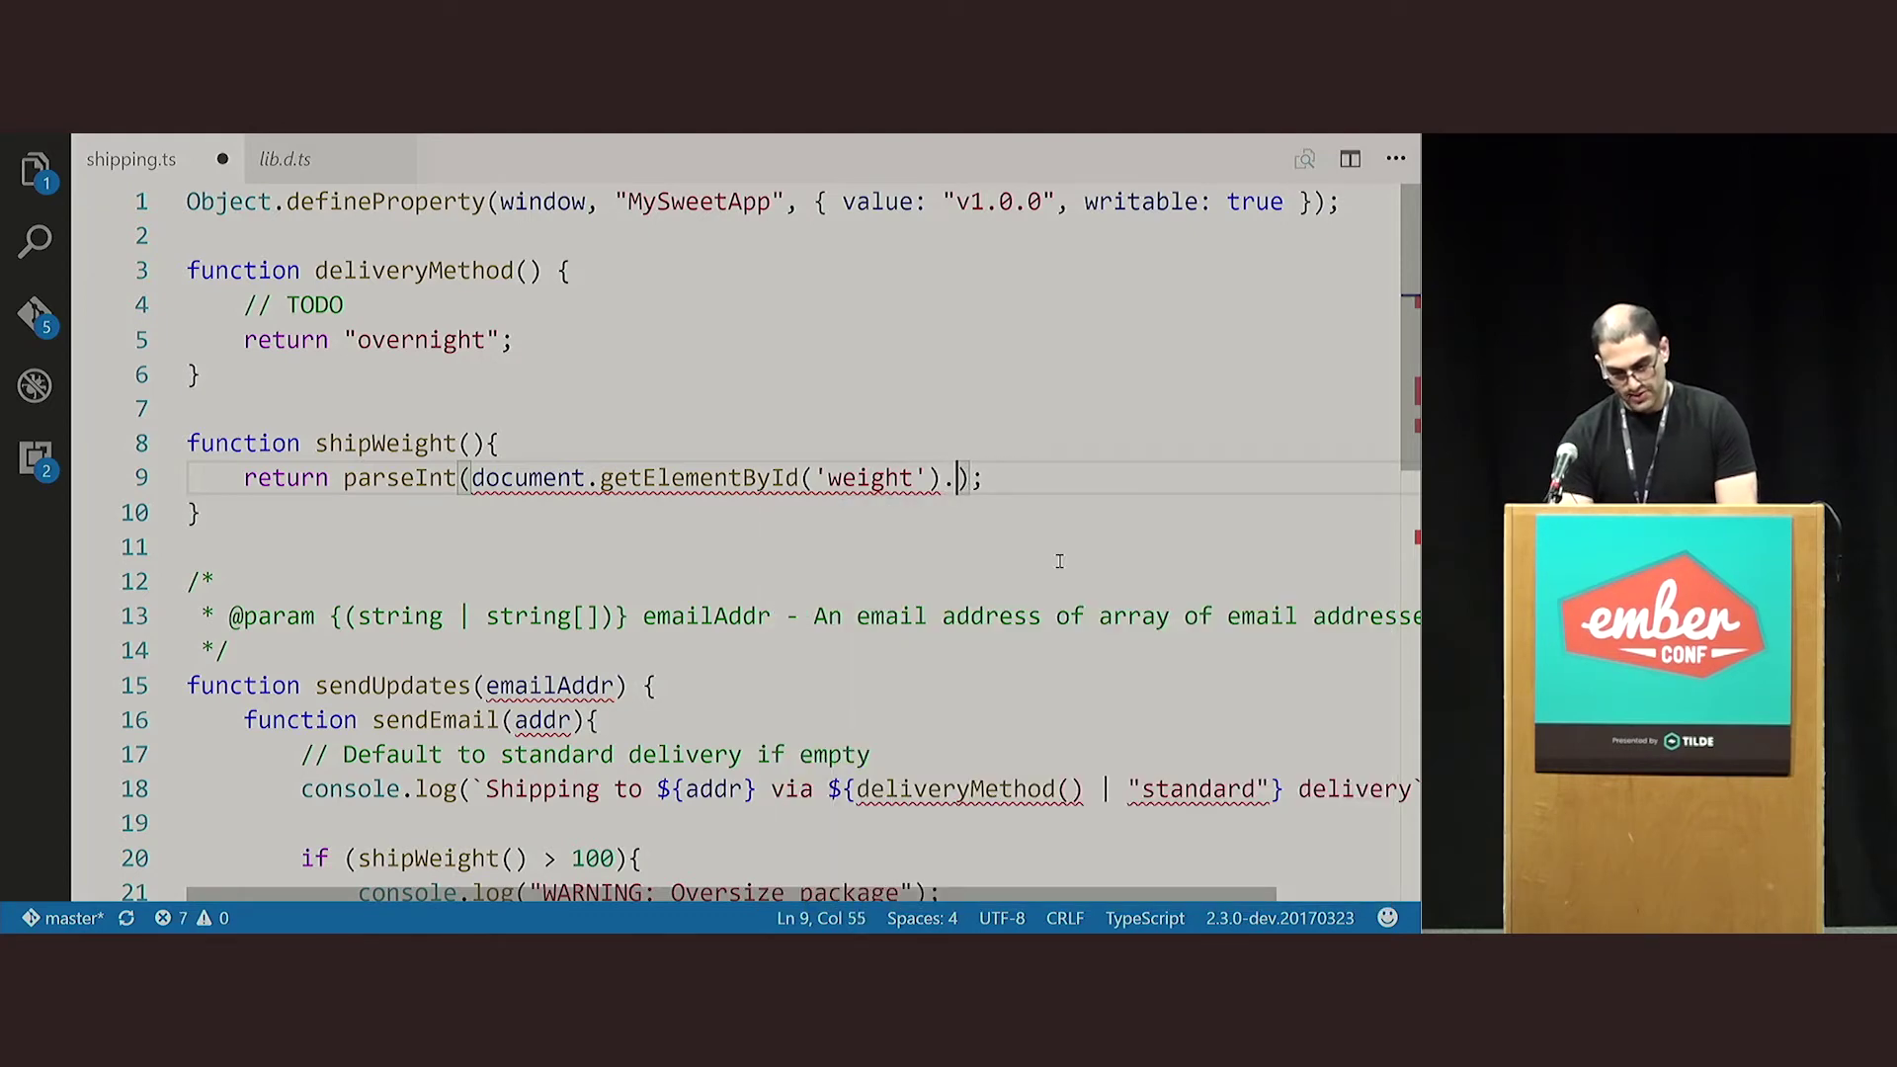
text(in)
key(BackSpace)
key(BackSpace)
key(BackSpace)
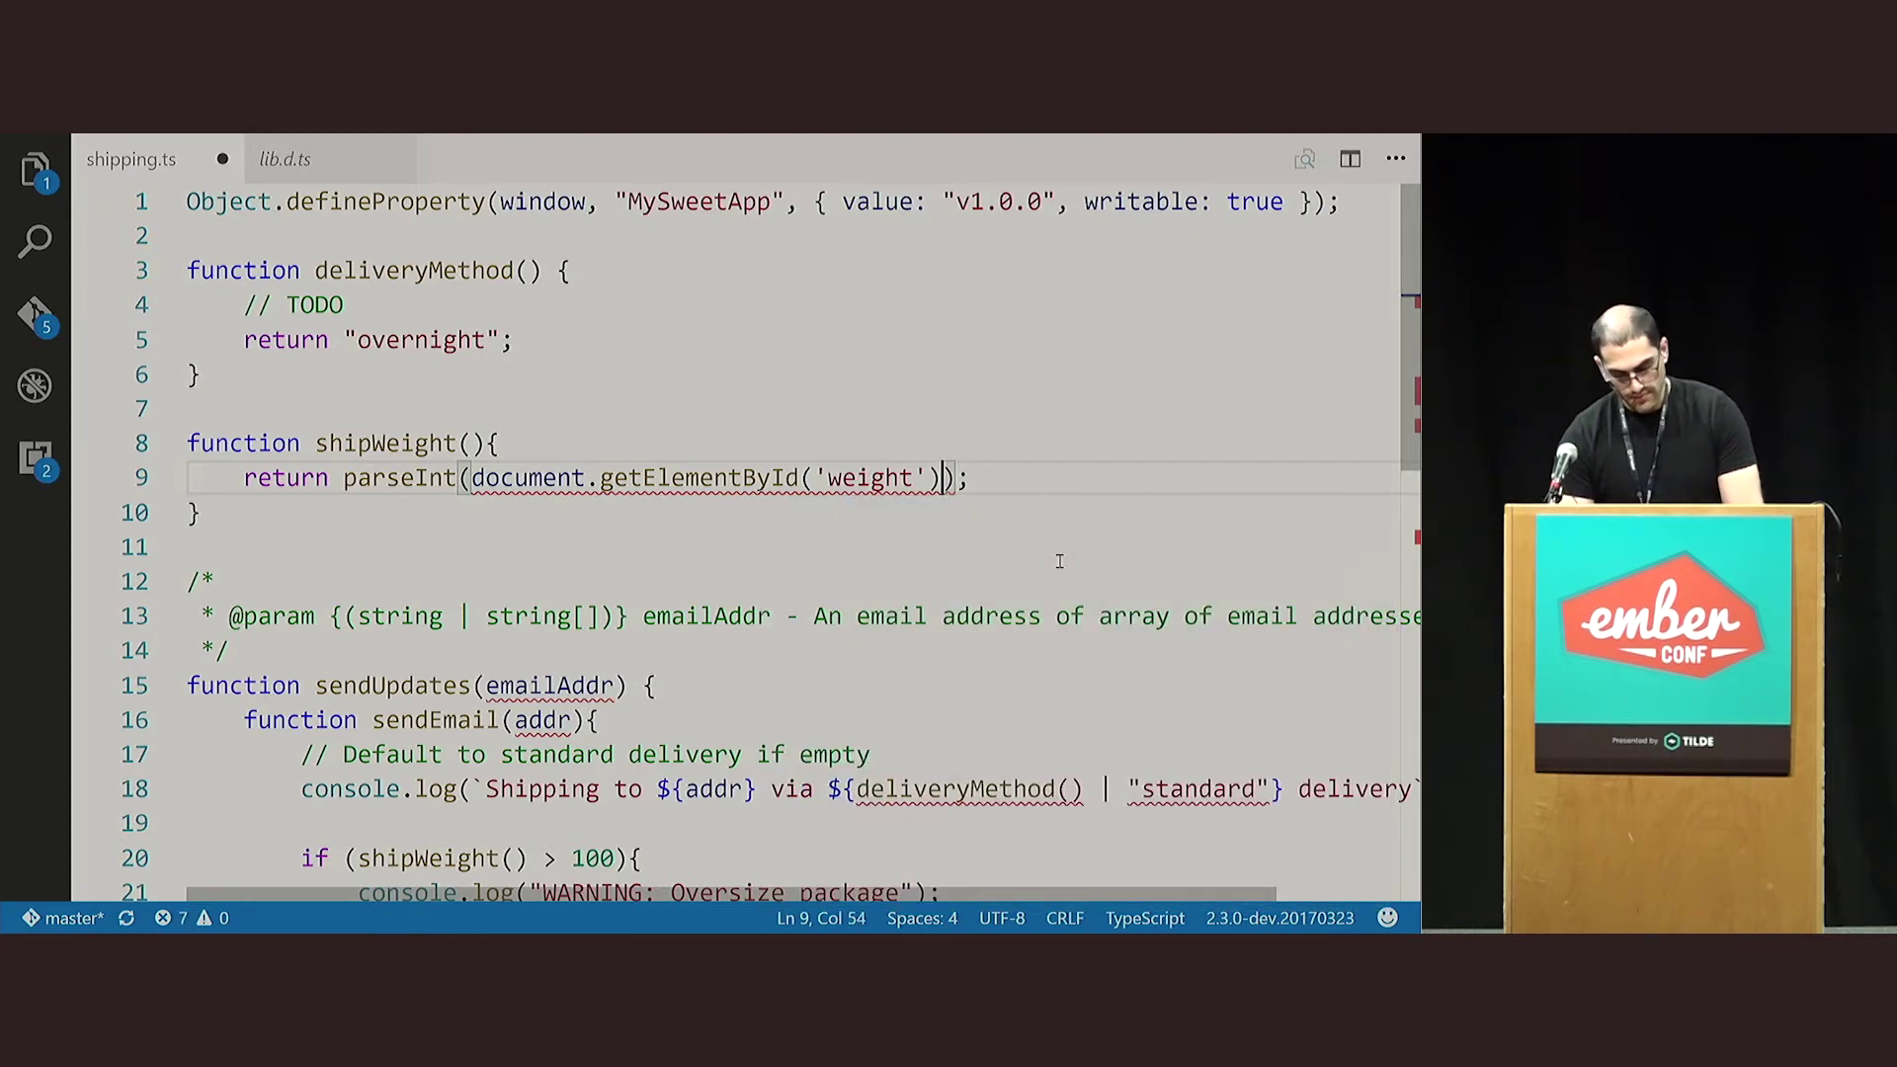
Run tsc --watch --pretty .\shipping.ts in PowerShell to list its type errors.
key(alt+Tab)
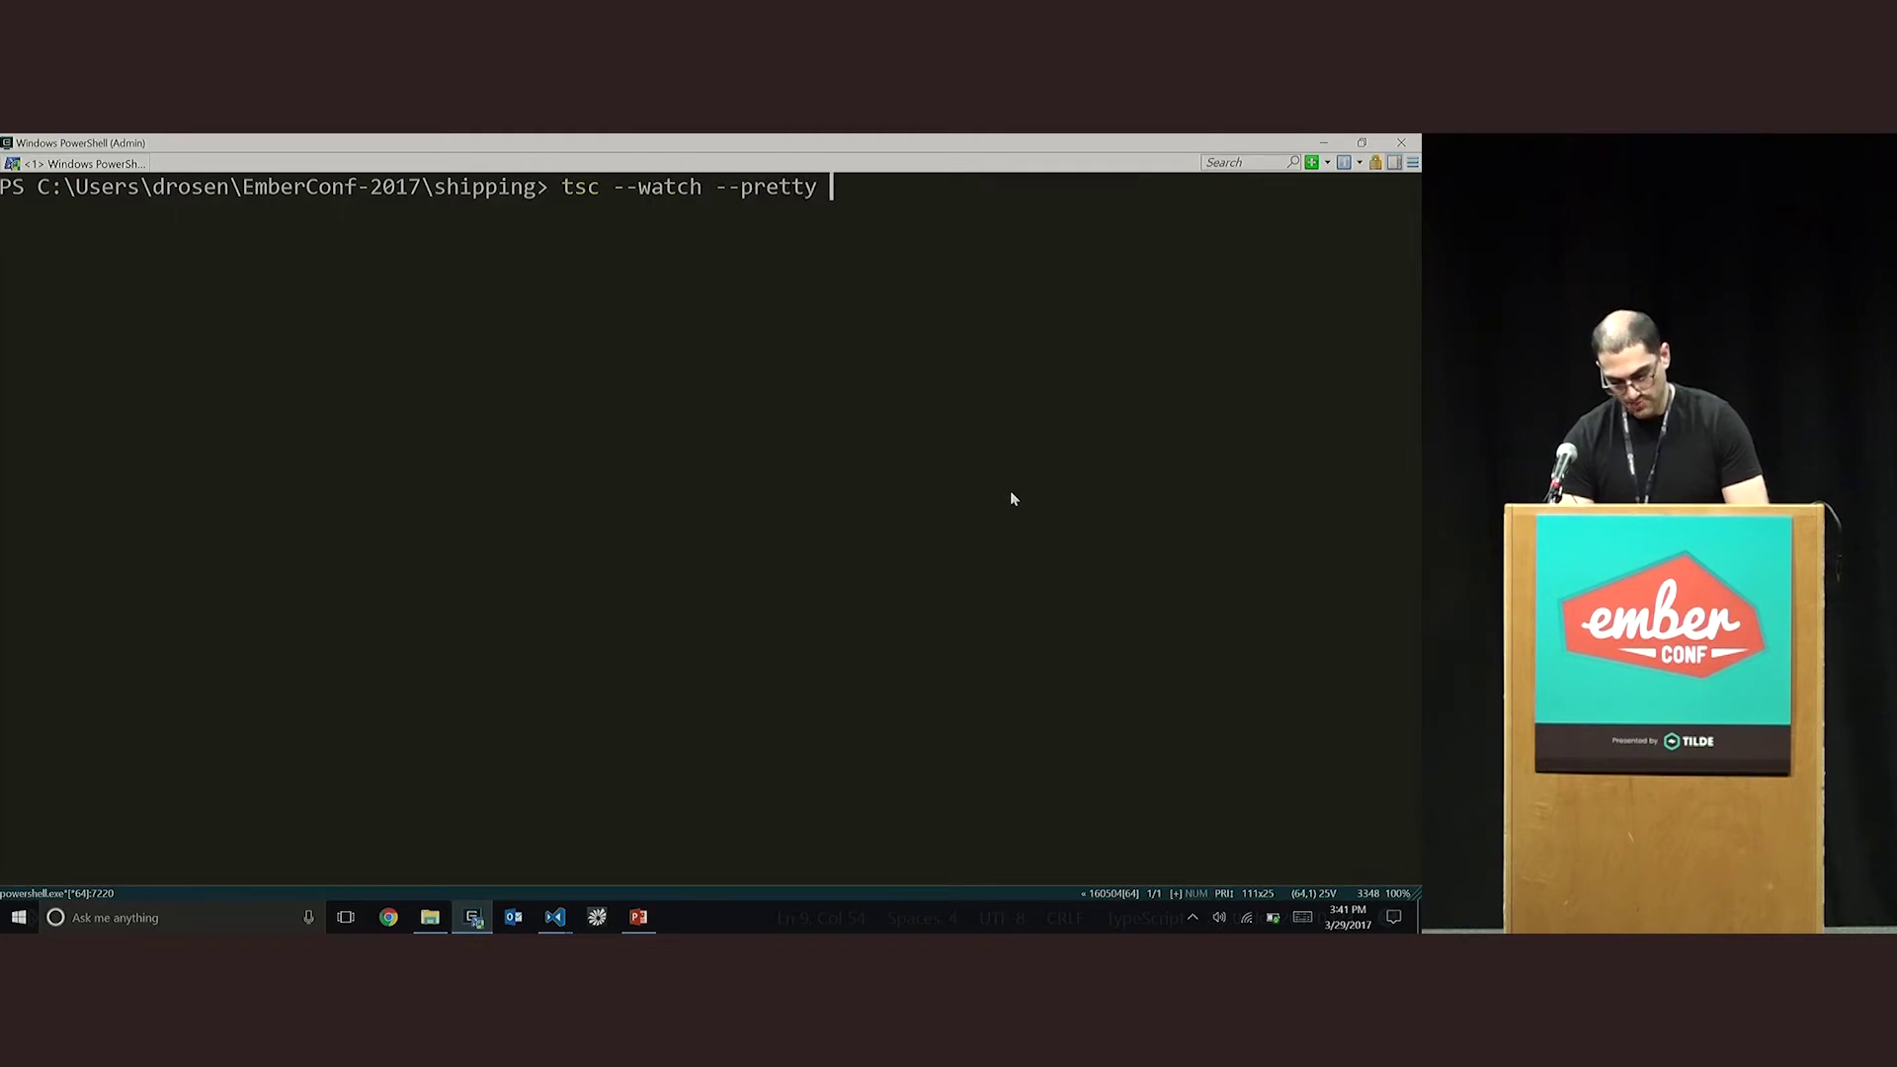
key(Tab)
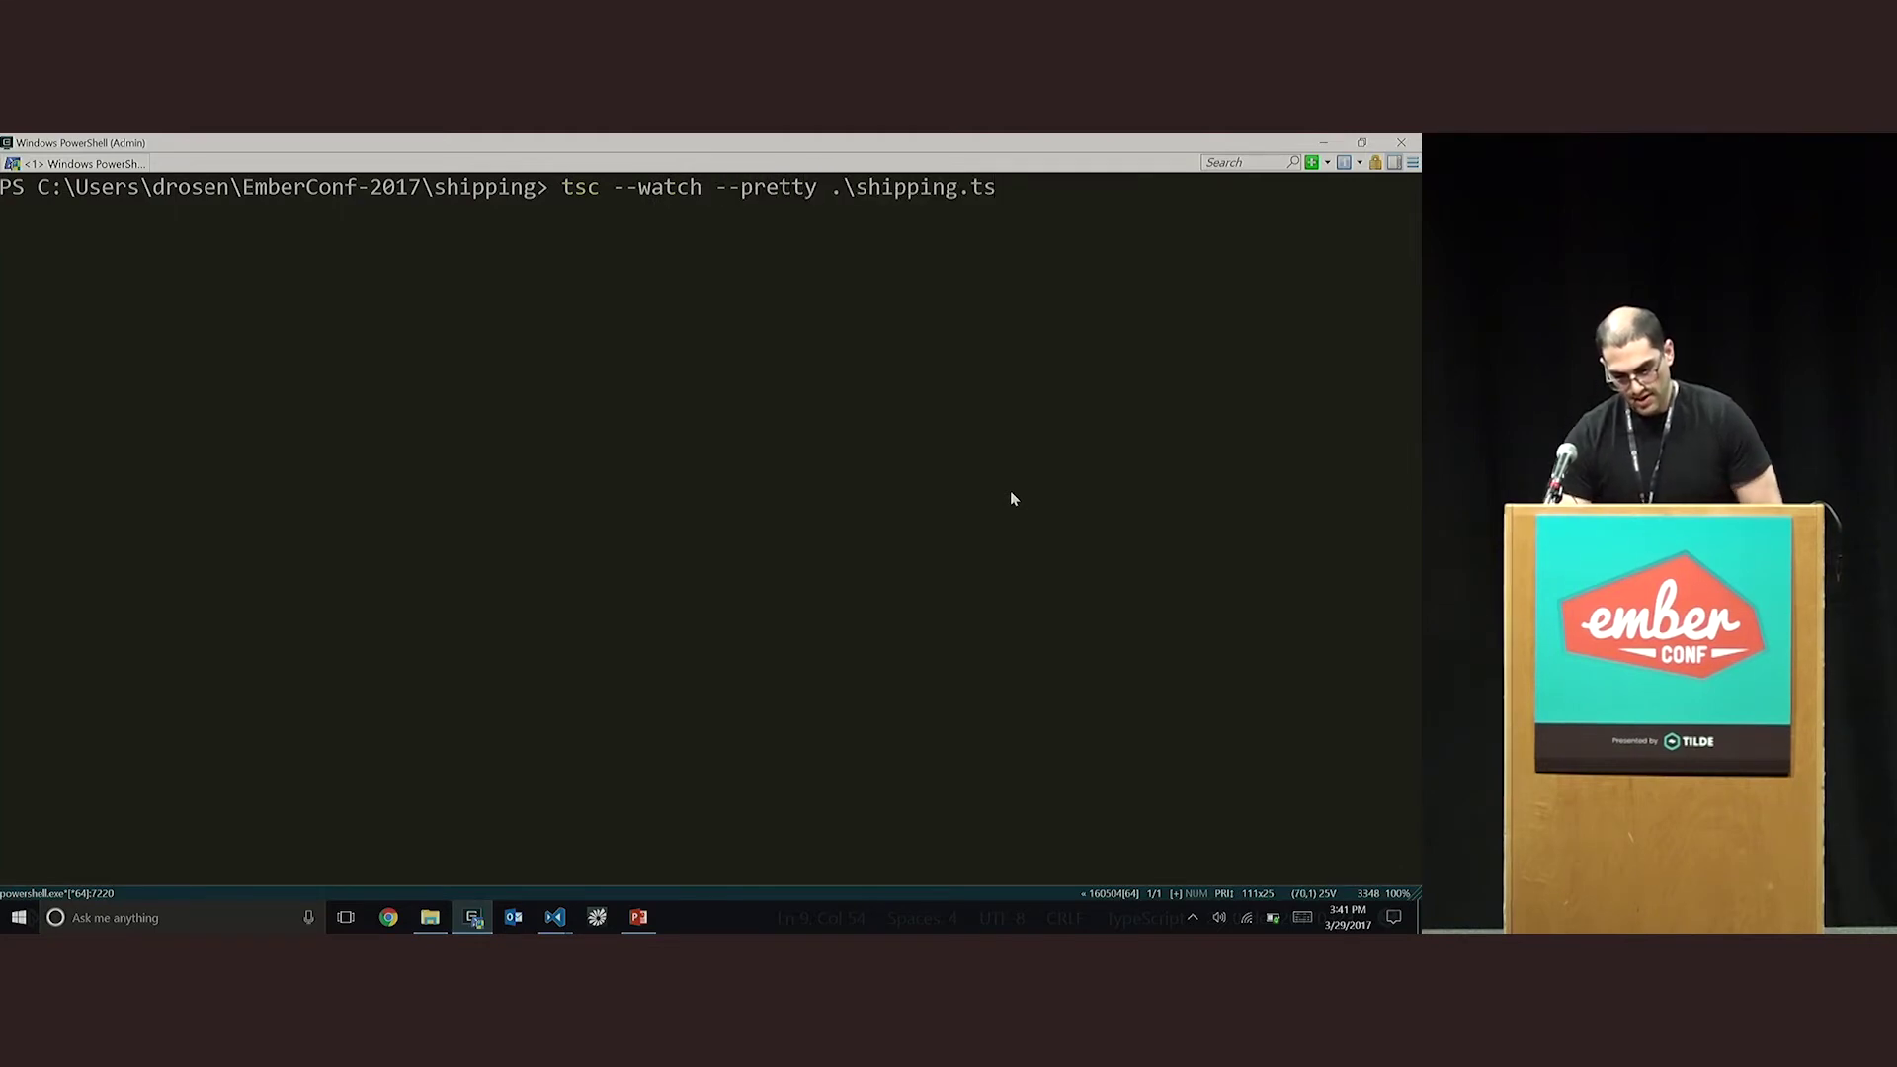
key(Return)
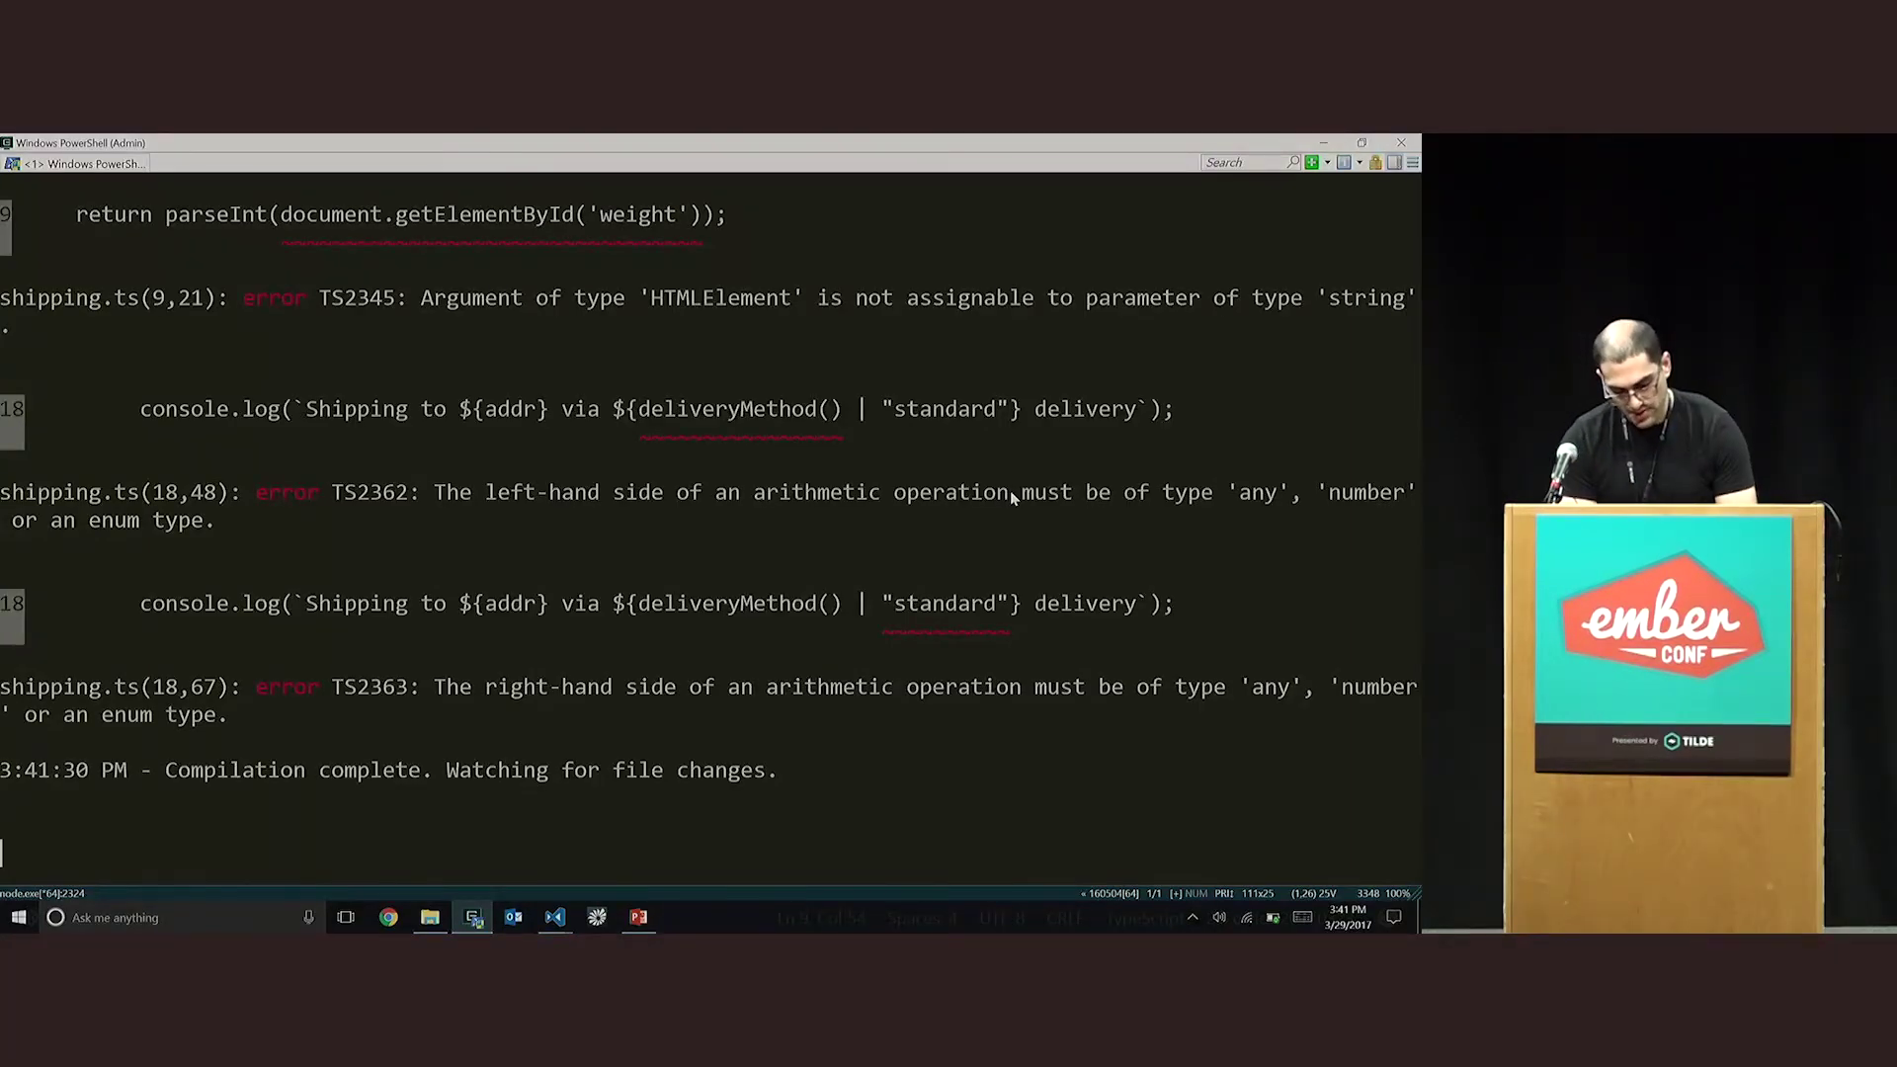
key(alt+Tab)
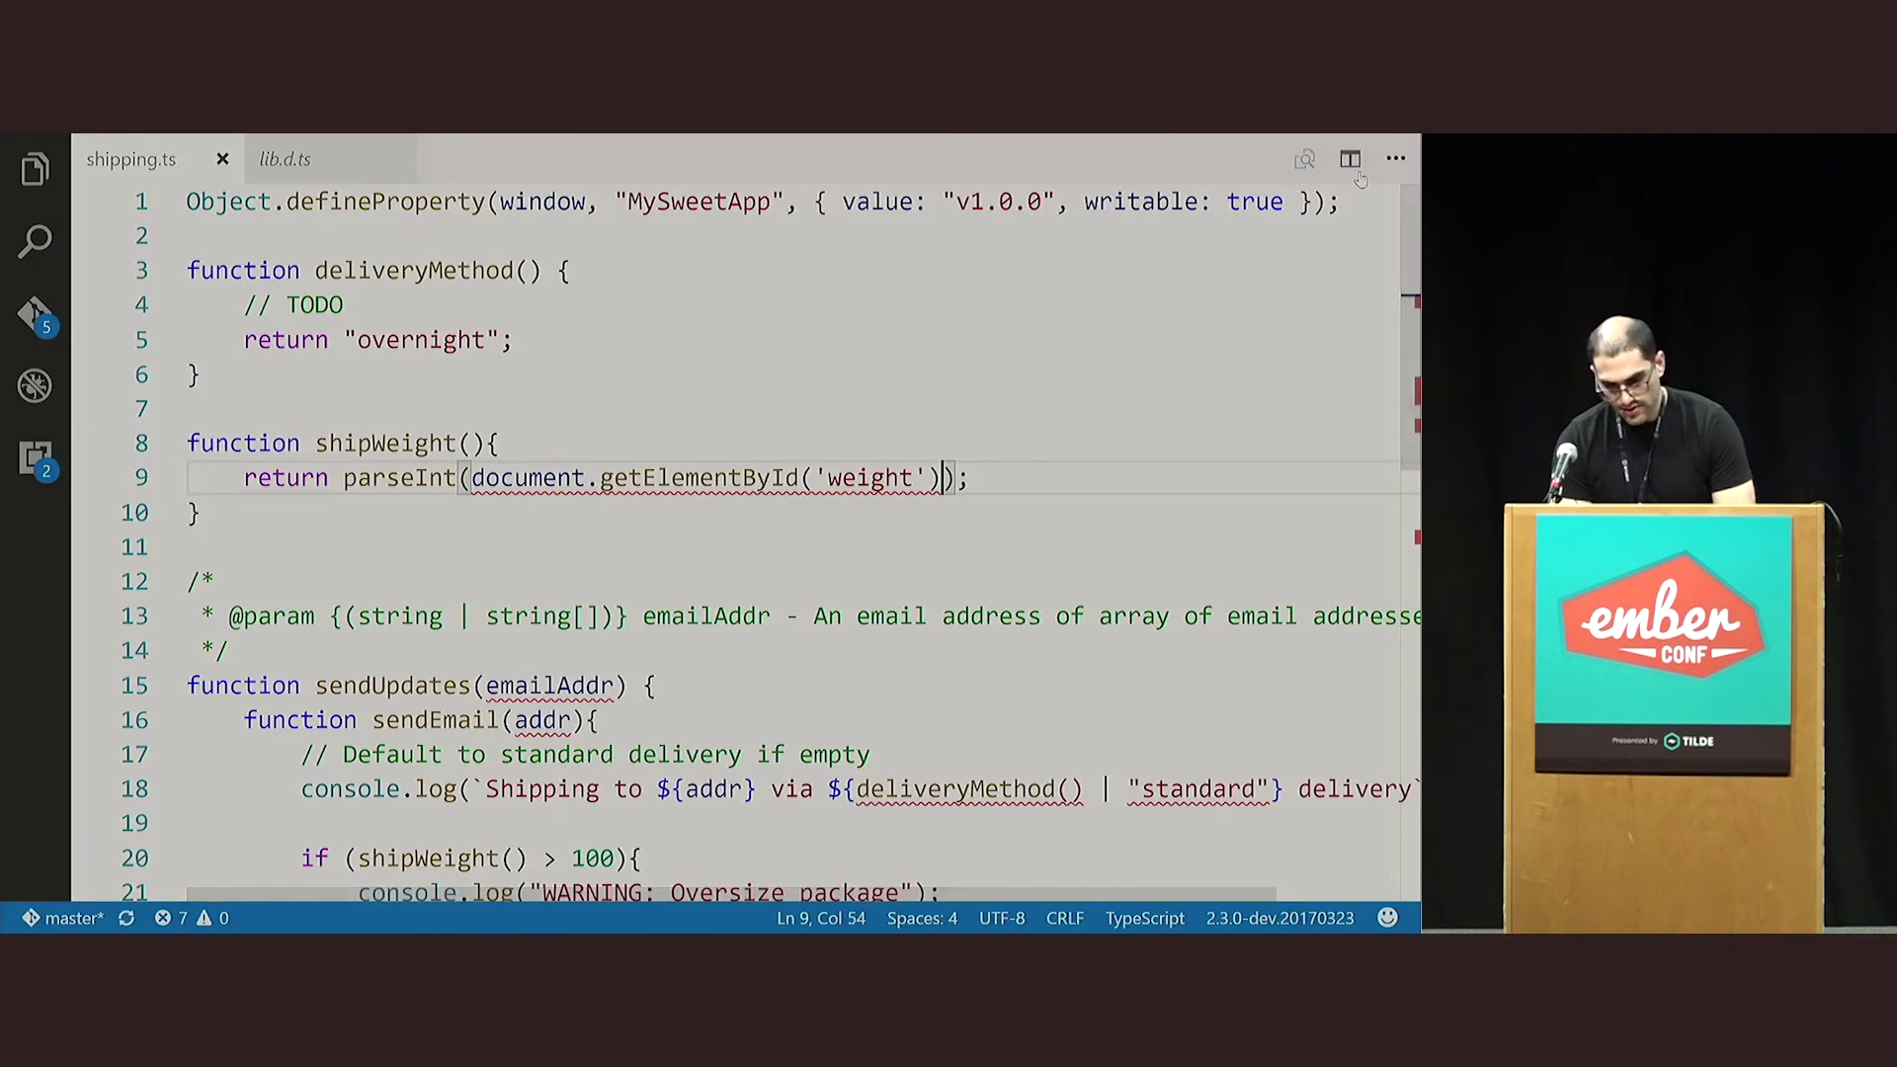
Split the editor, paste the repository URL after the TODO, and open shipping.js on the right.
click(1348, 159)
click(1008, 304)
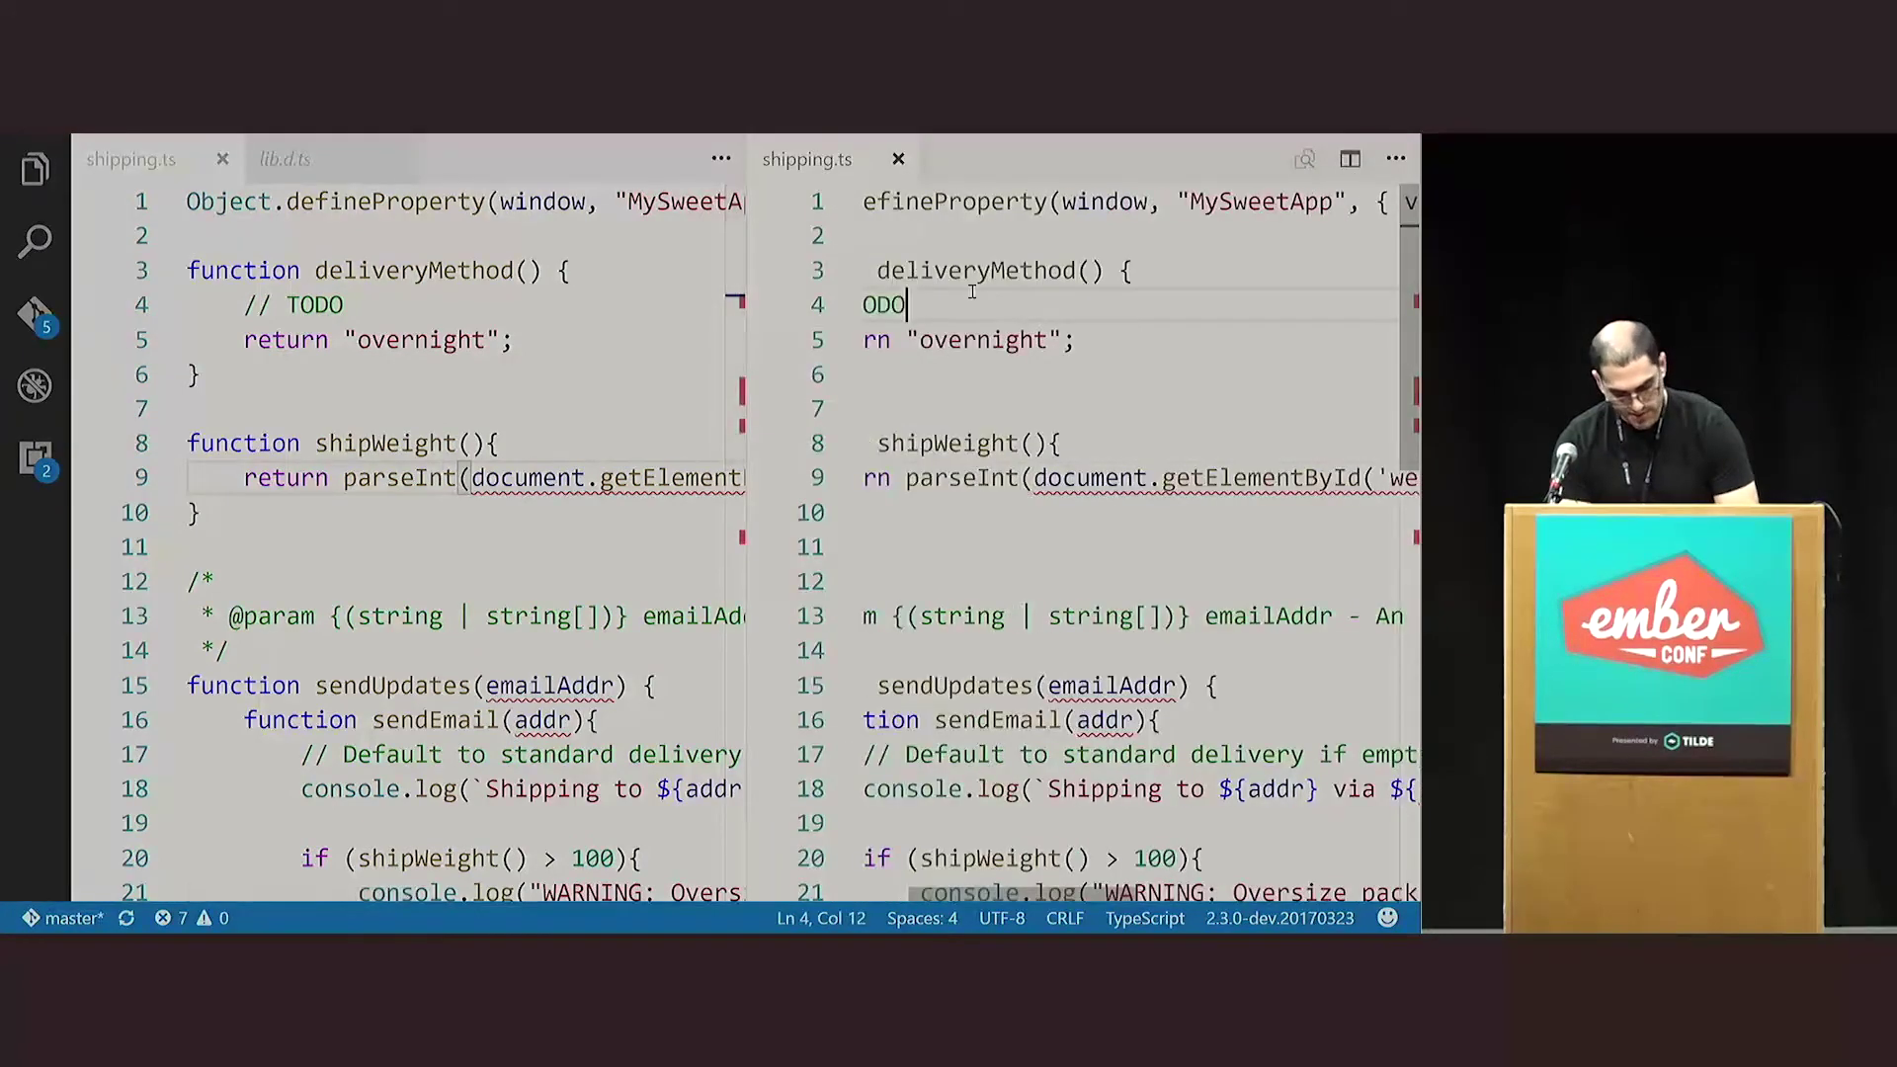
text(https://github.com/DanielRosenwasser/EmberConf-2017)
key(ctrl+b)
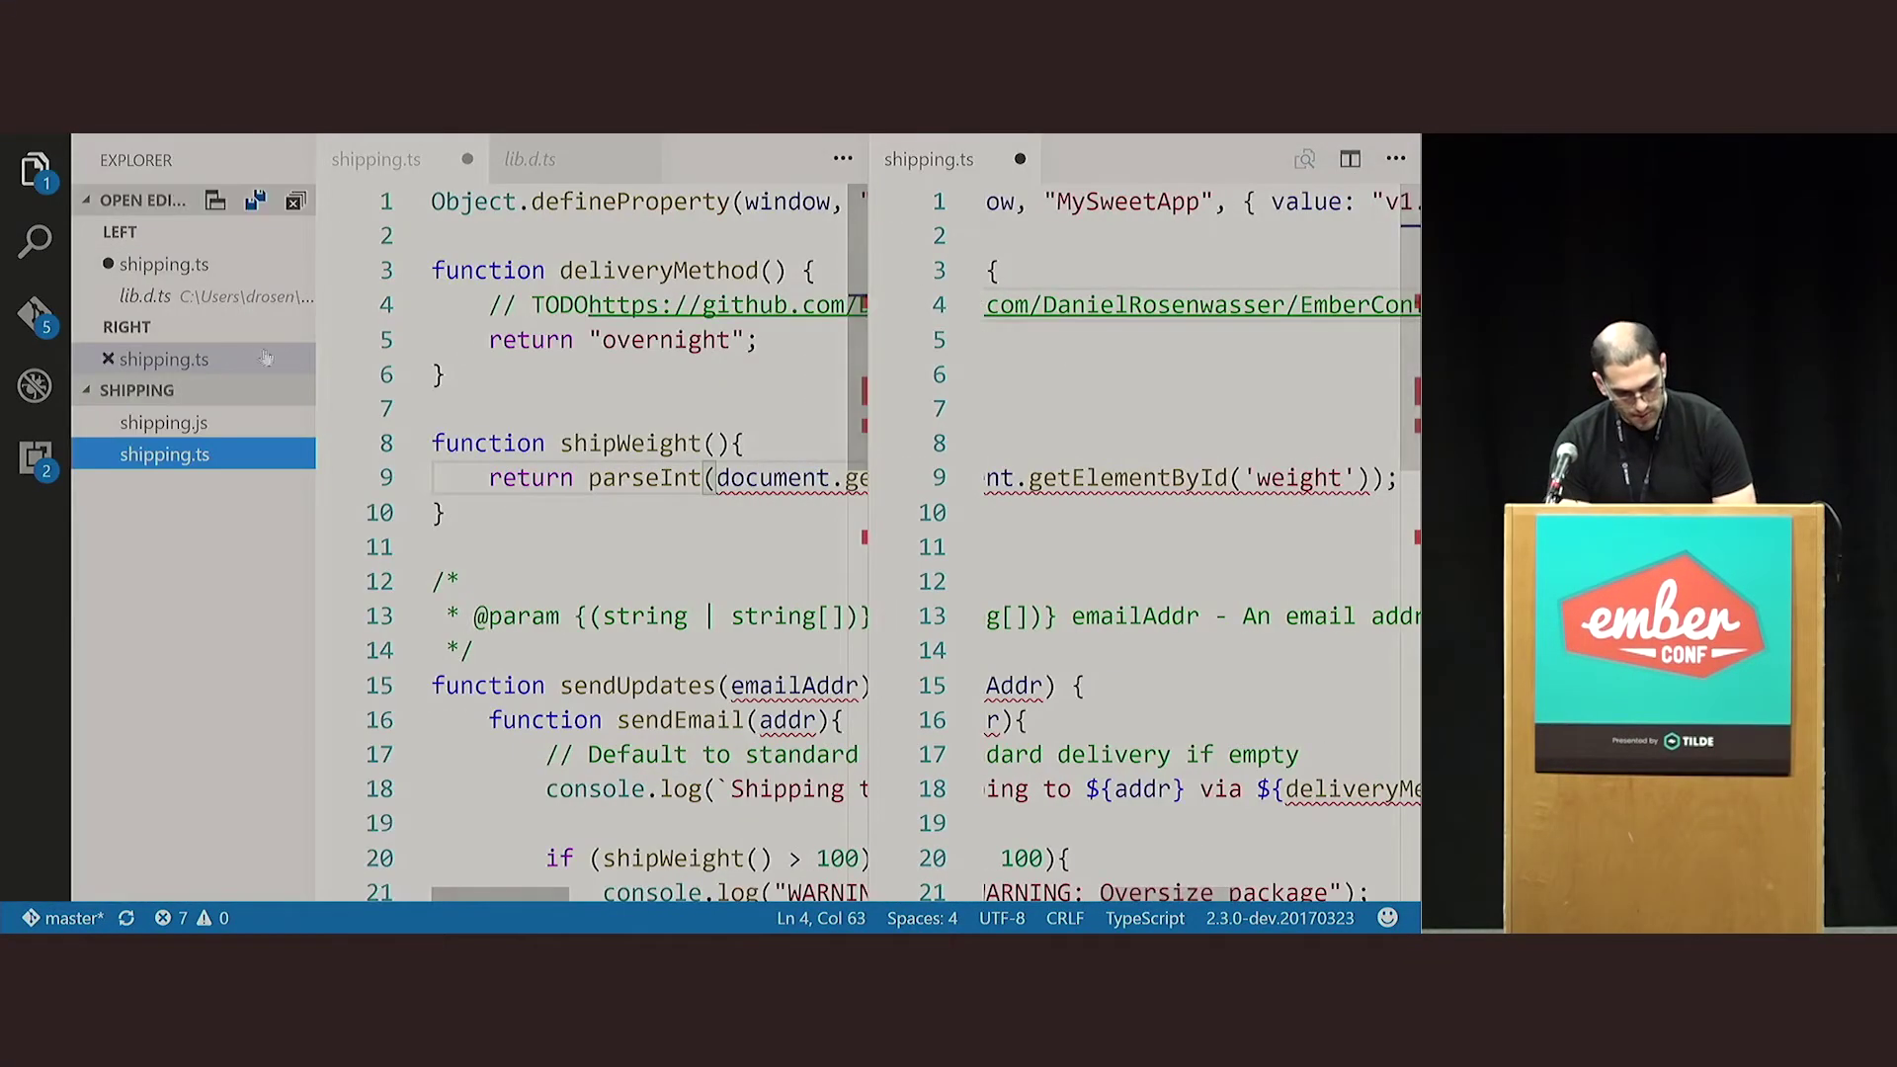
click(164, 422)
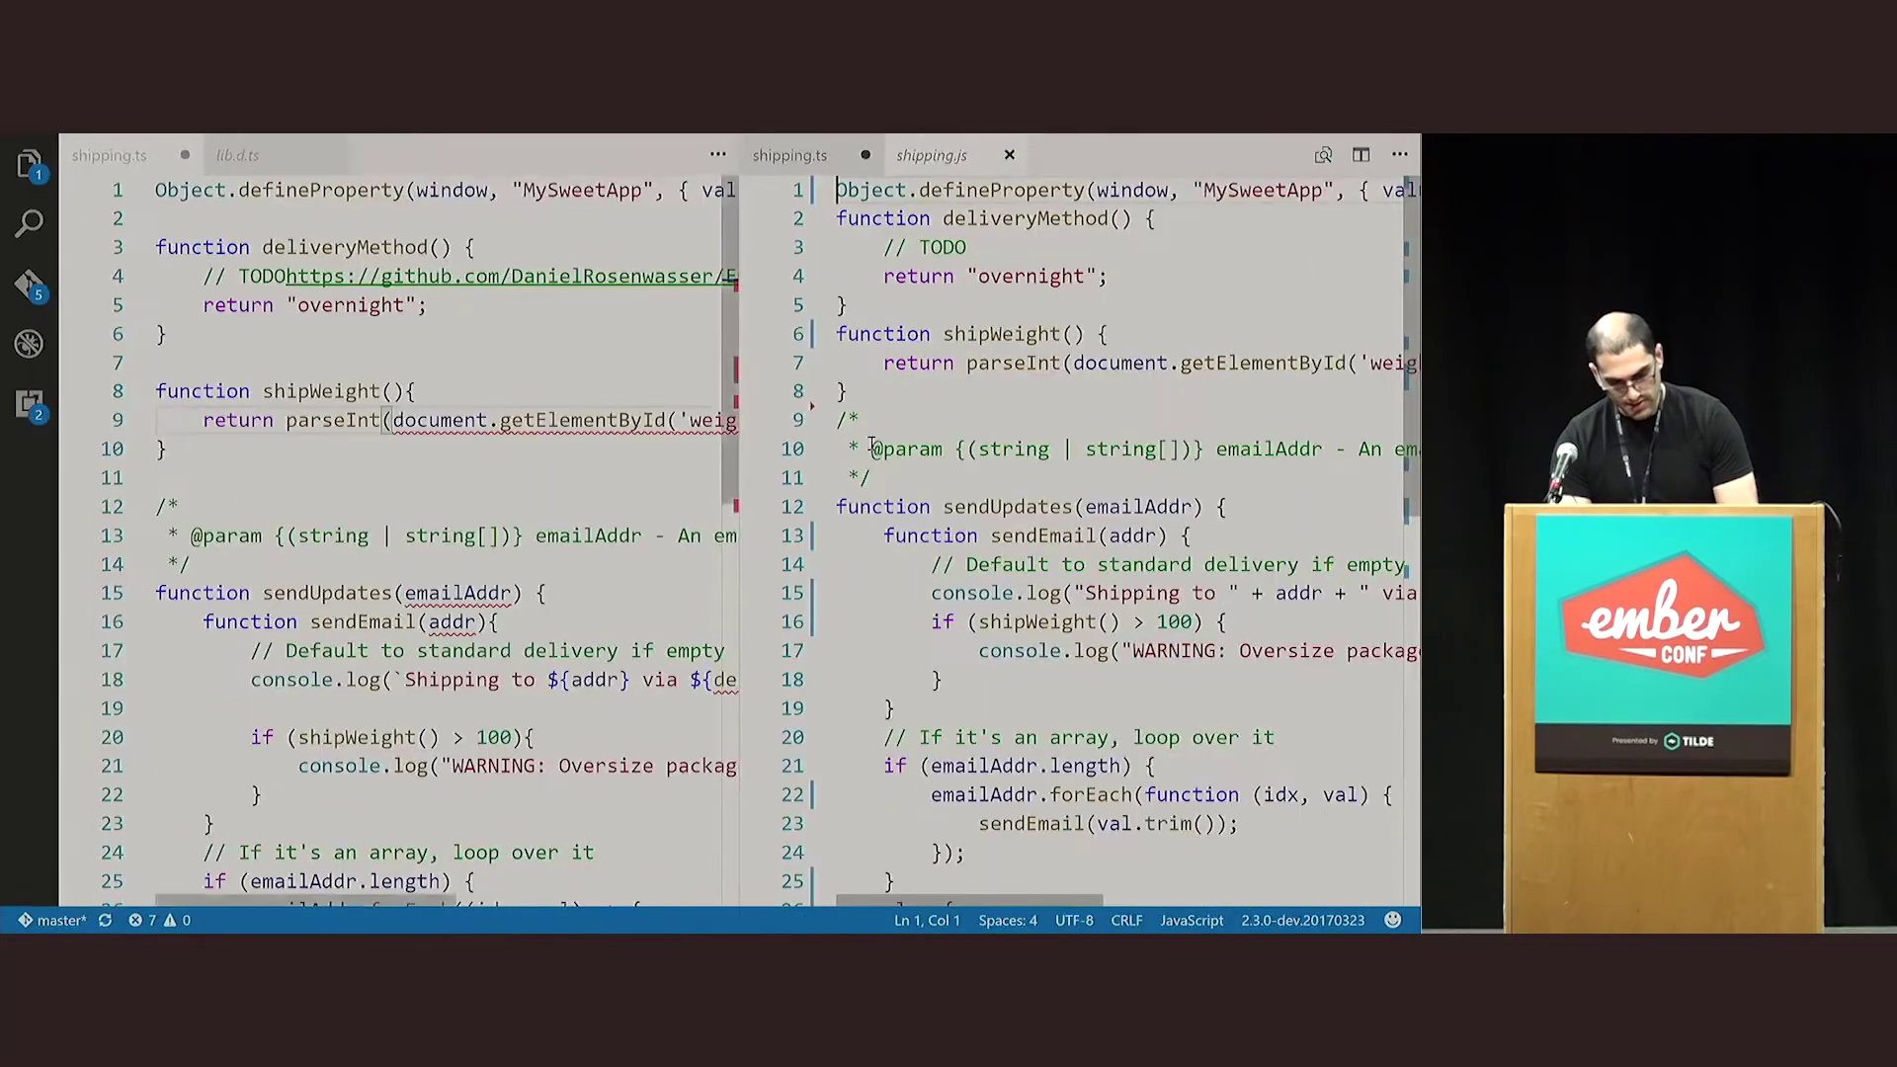
key(ctrl+minus)
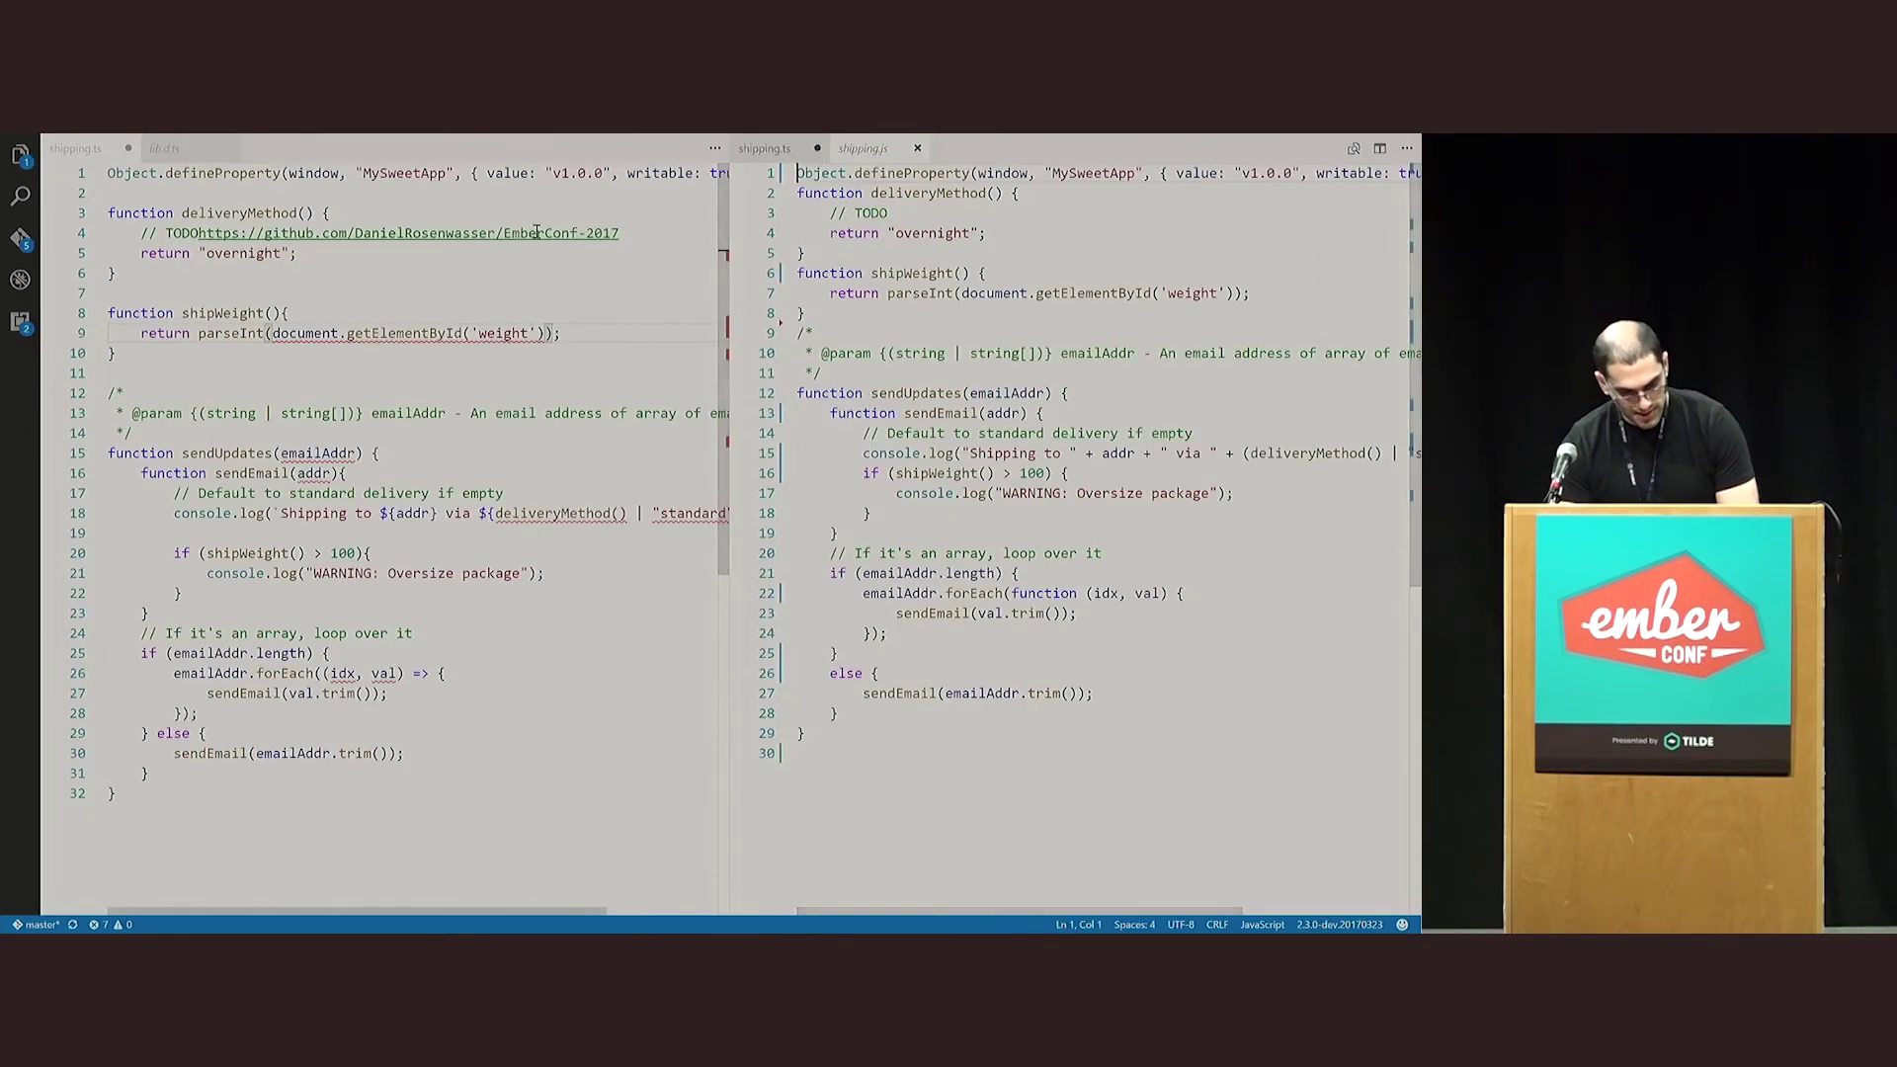
Delete the pasted URL from line 4's TODO comment and leave full-screen mode.
click(206, 234)
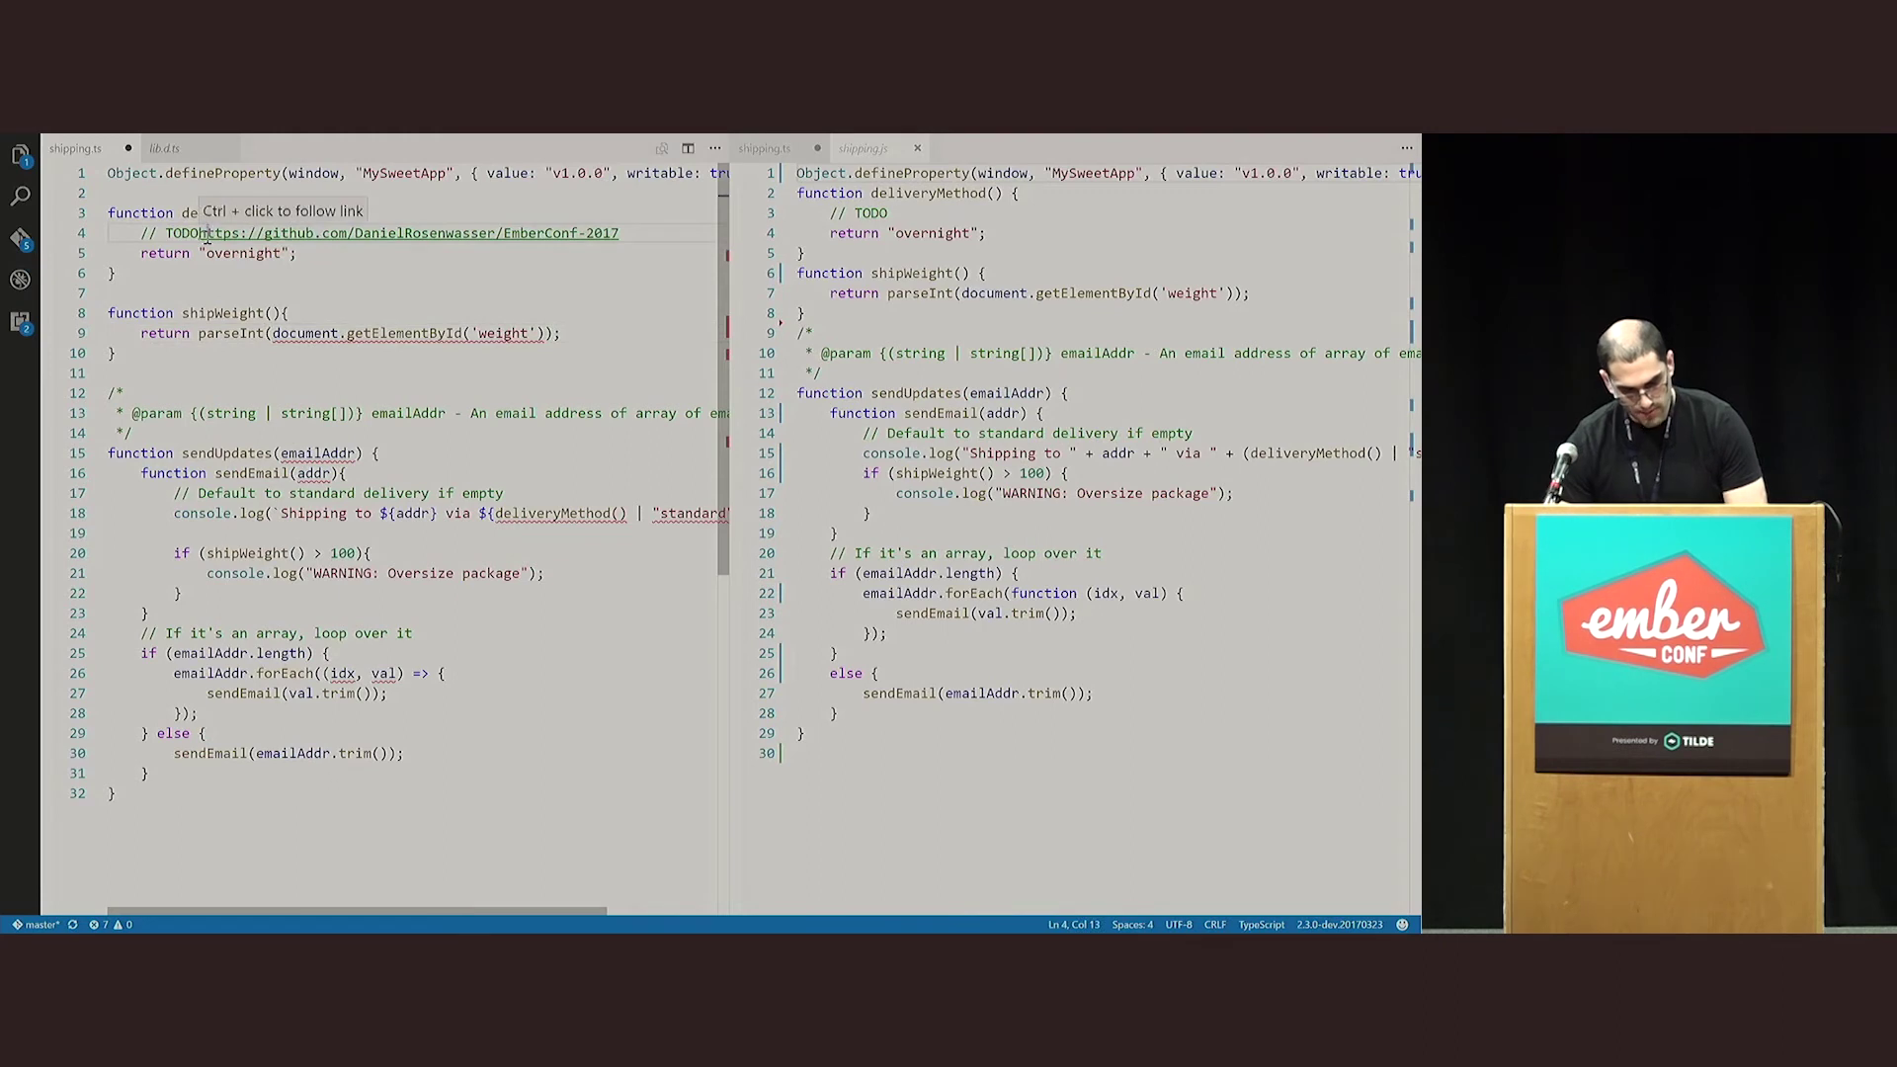
key(shift+End)
key(BackSpace)
key(BackSpace)
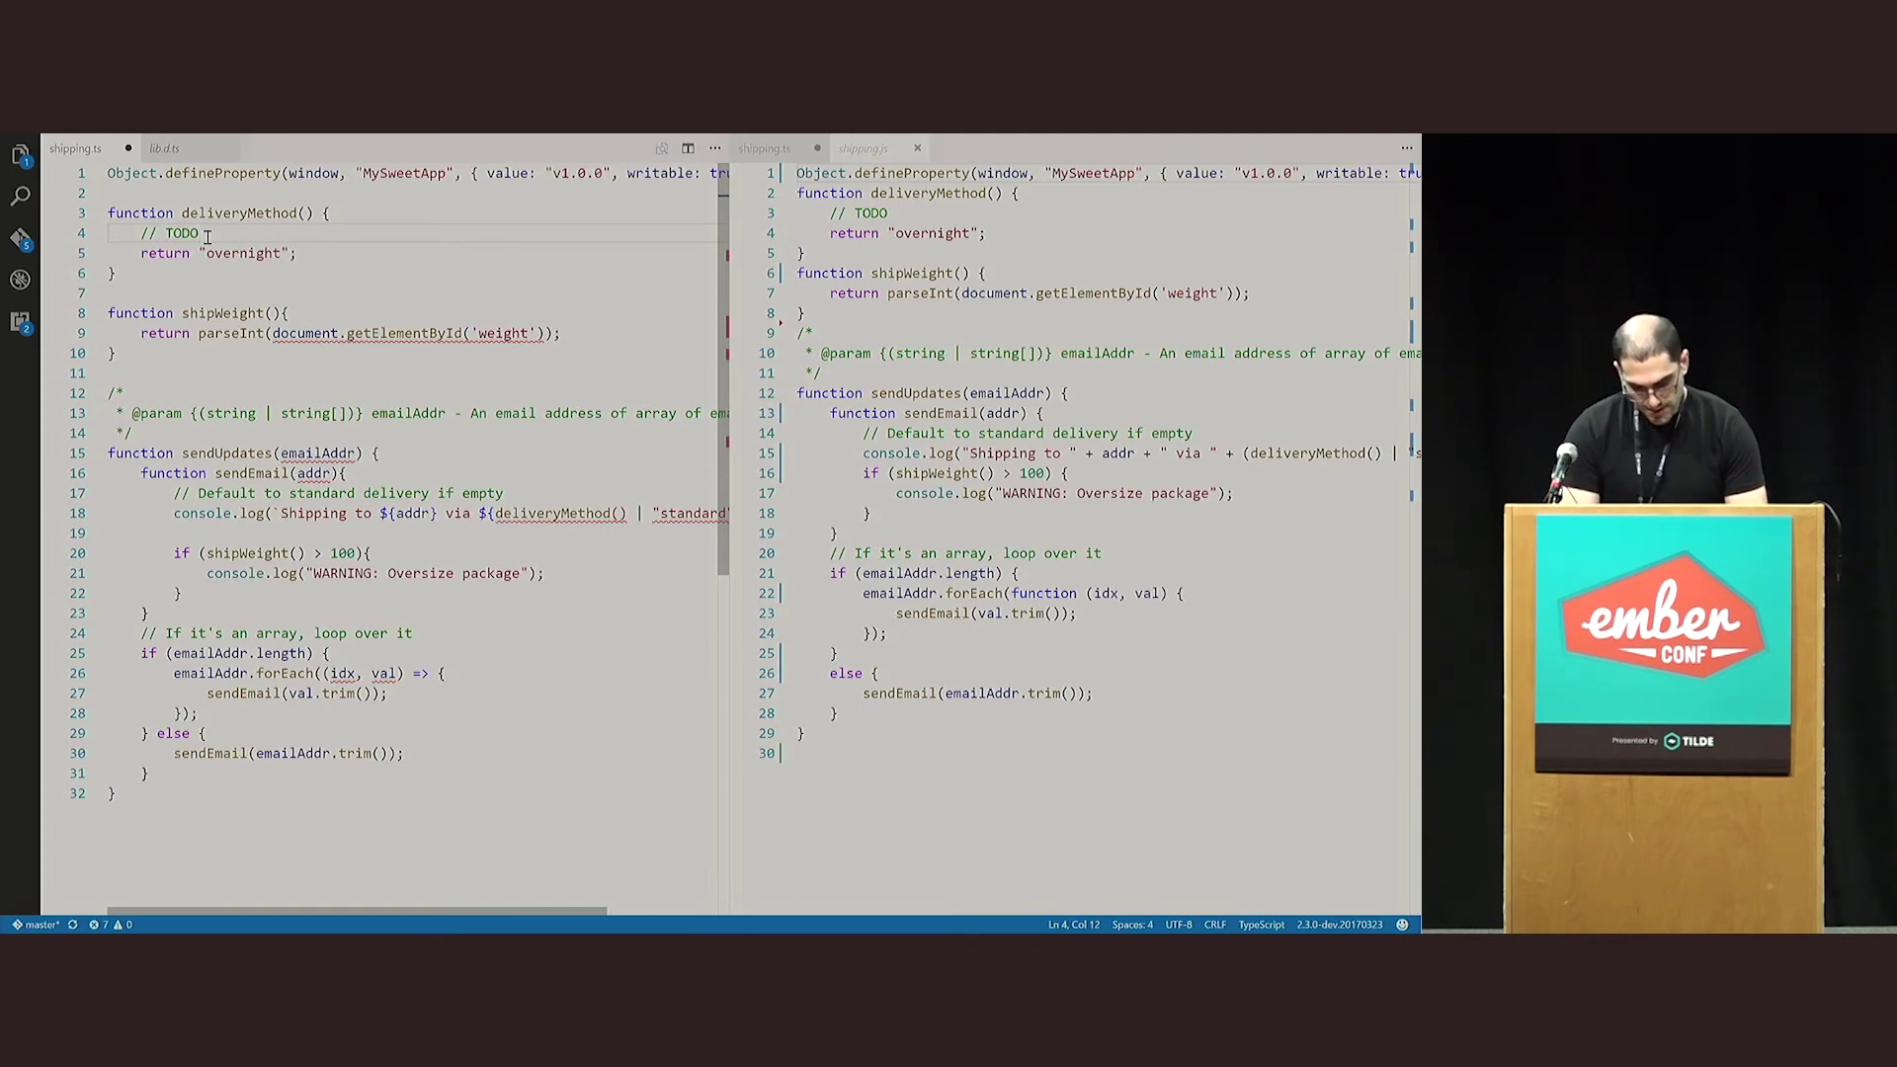
key(F11)
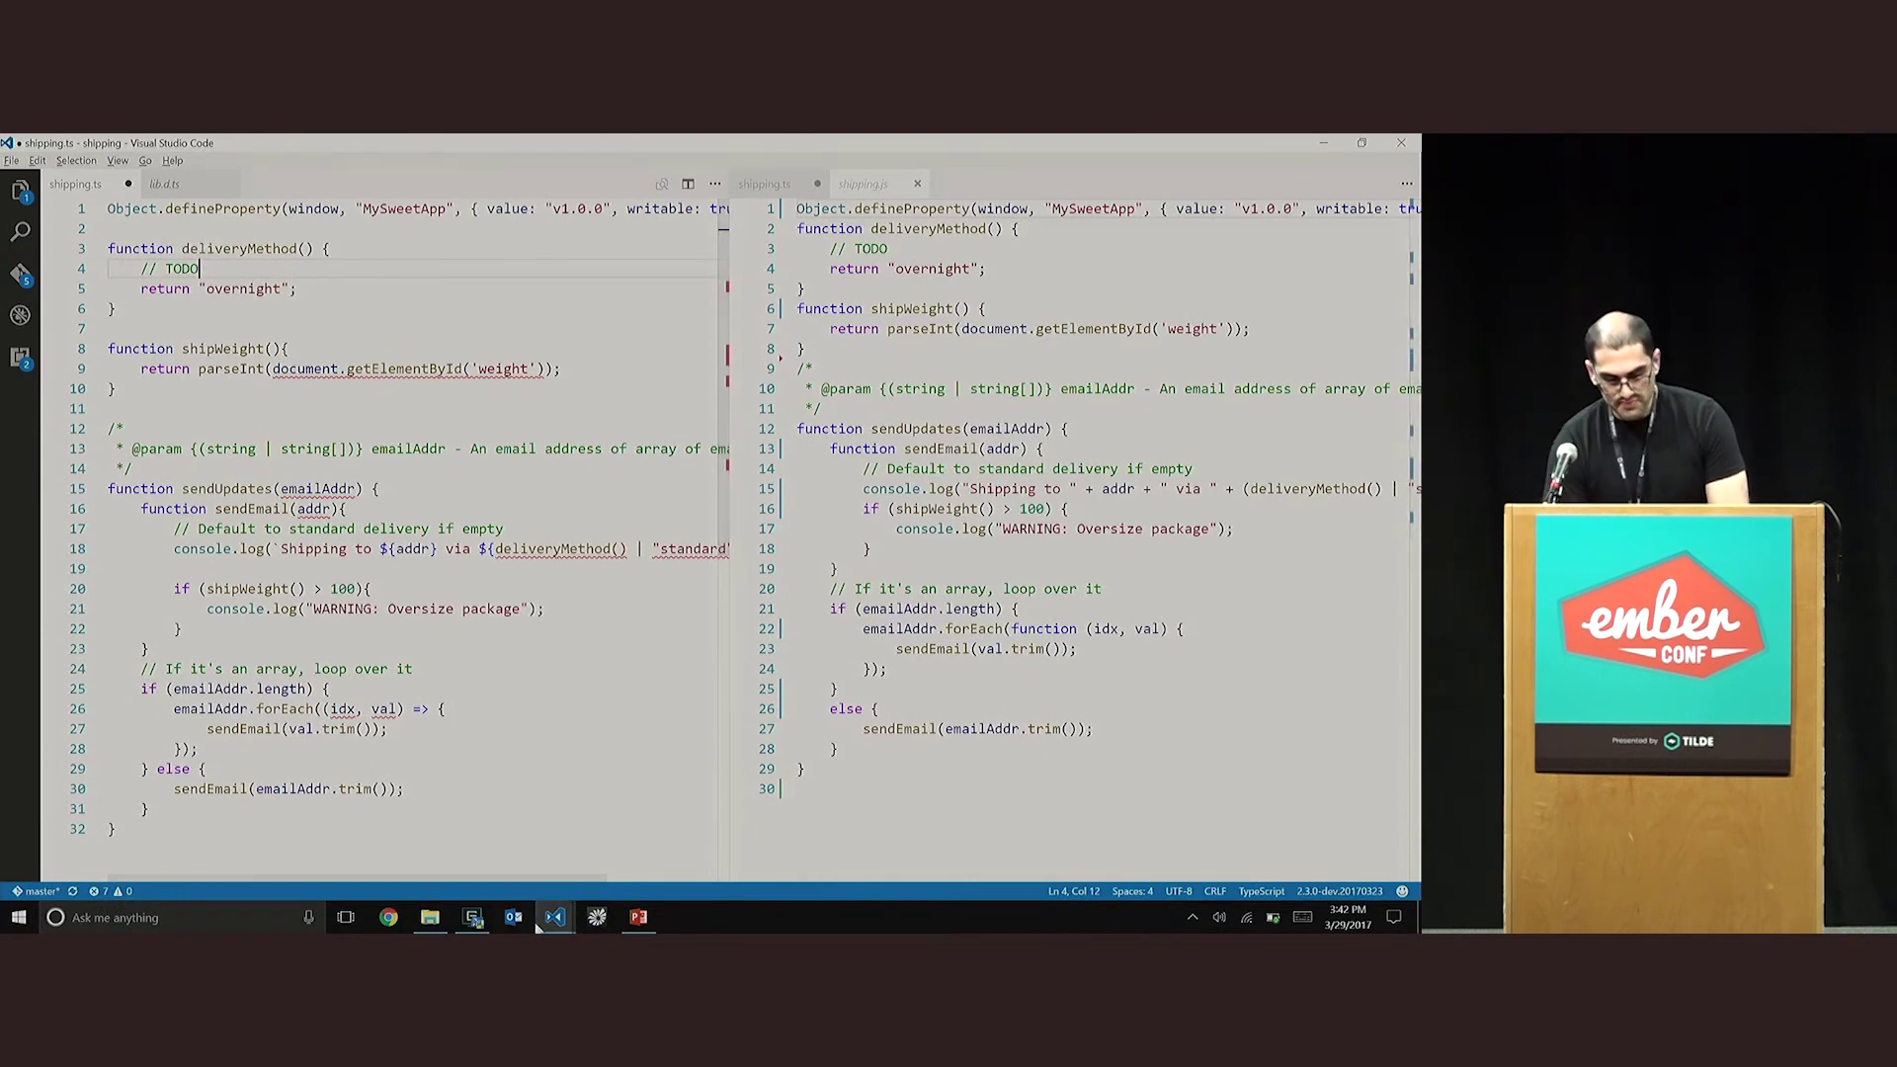
mouse_move(553, 916)
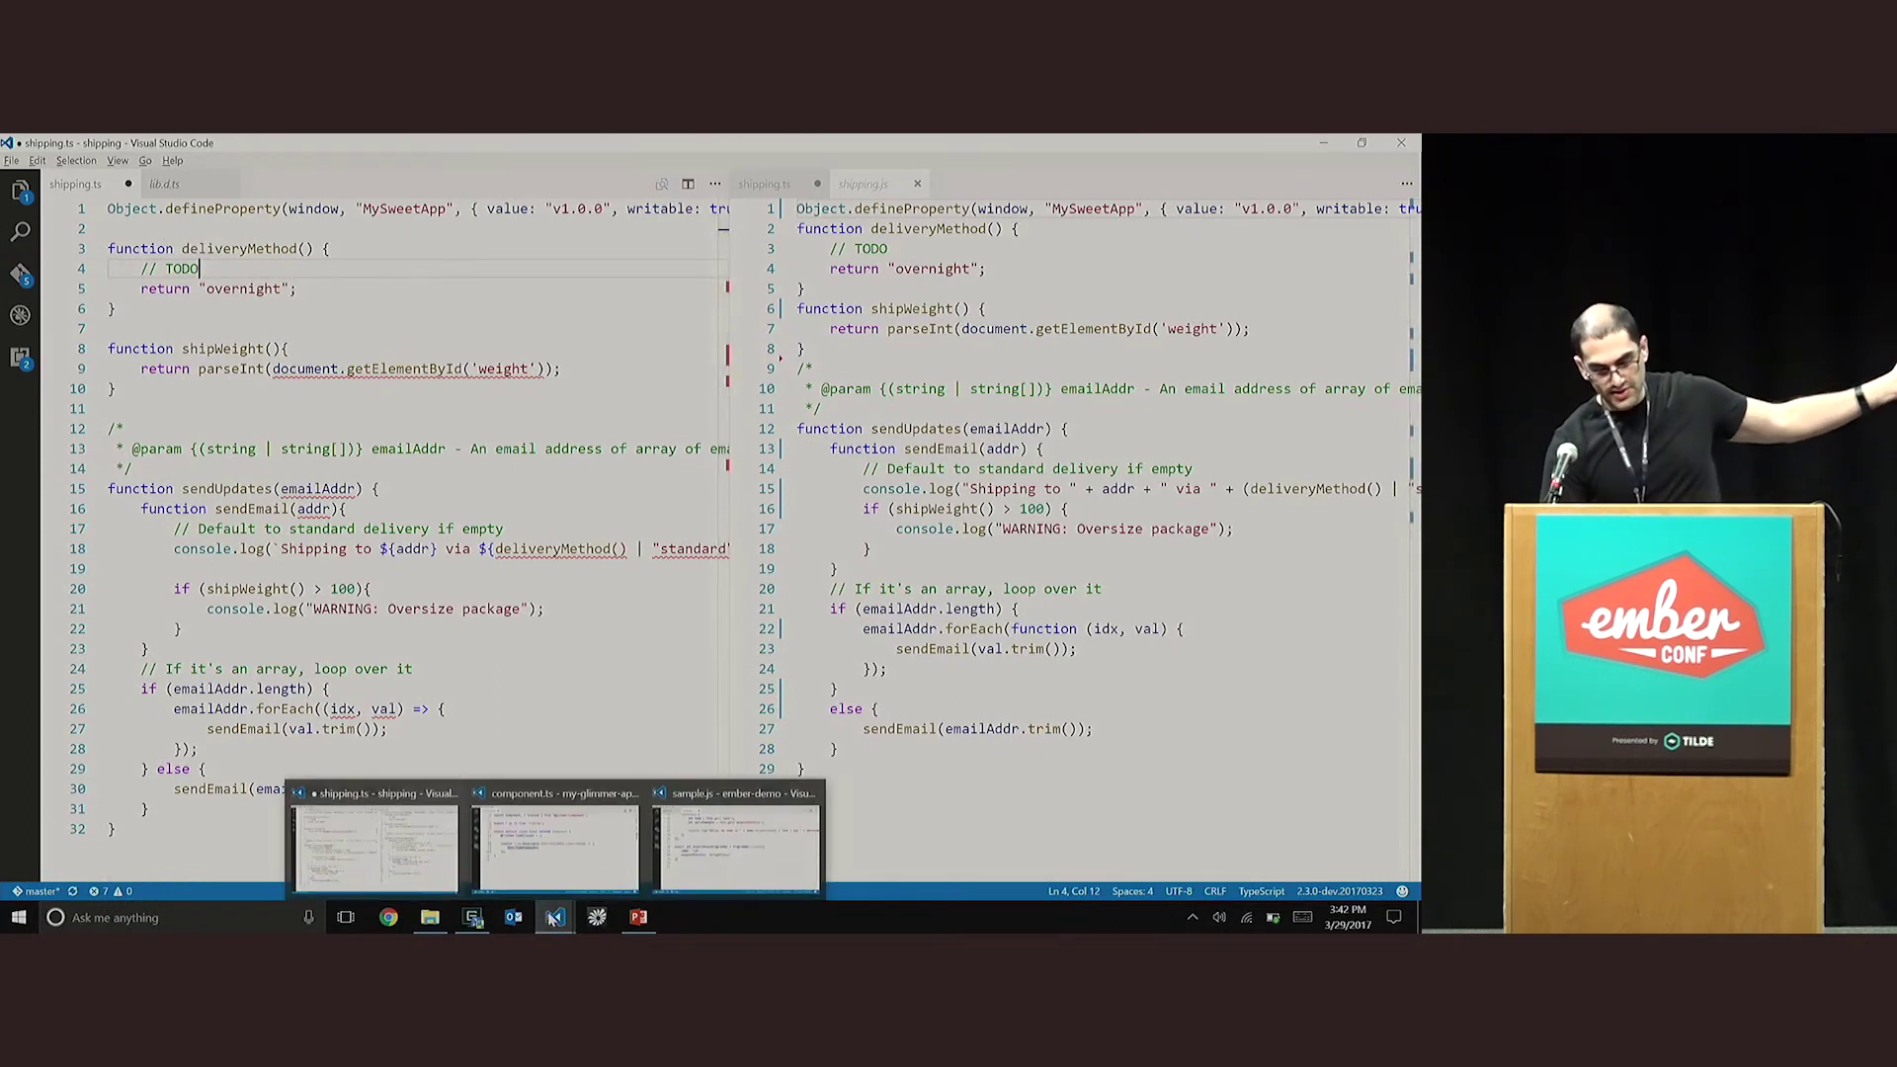
Switch through the component.ts window to the ember-demo sample.js window.
click(557, 845)
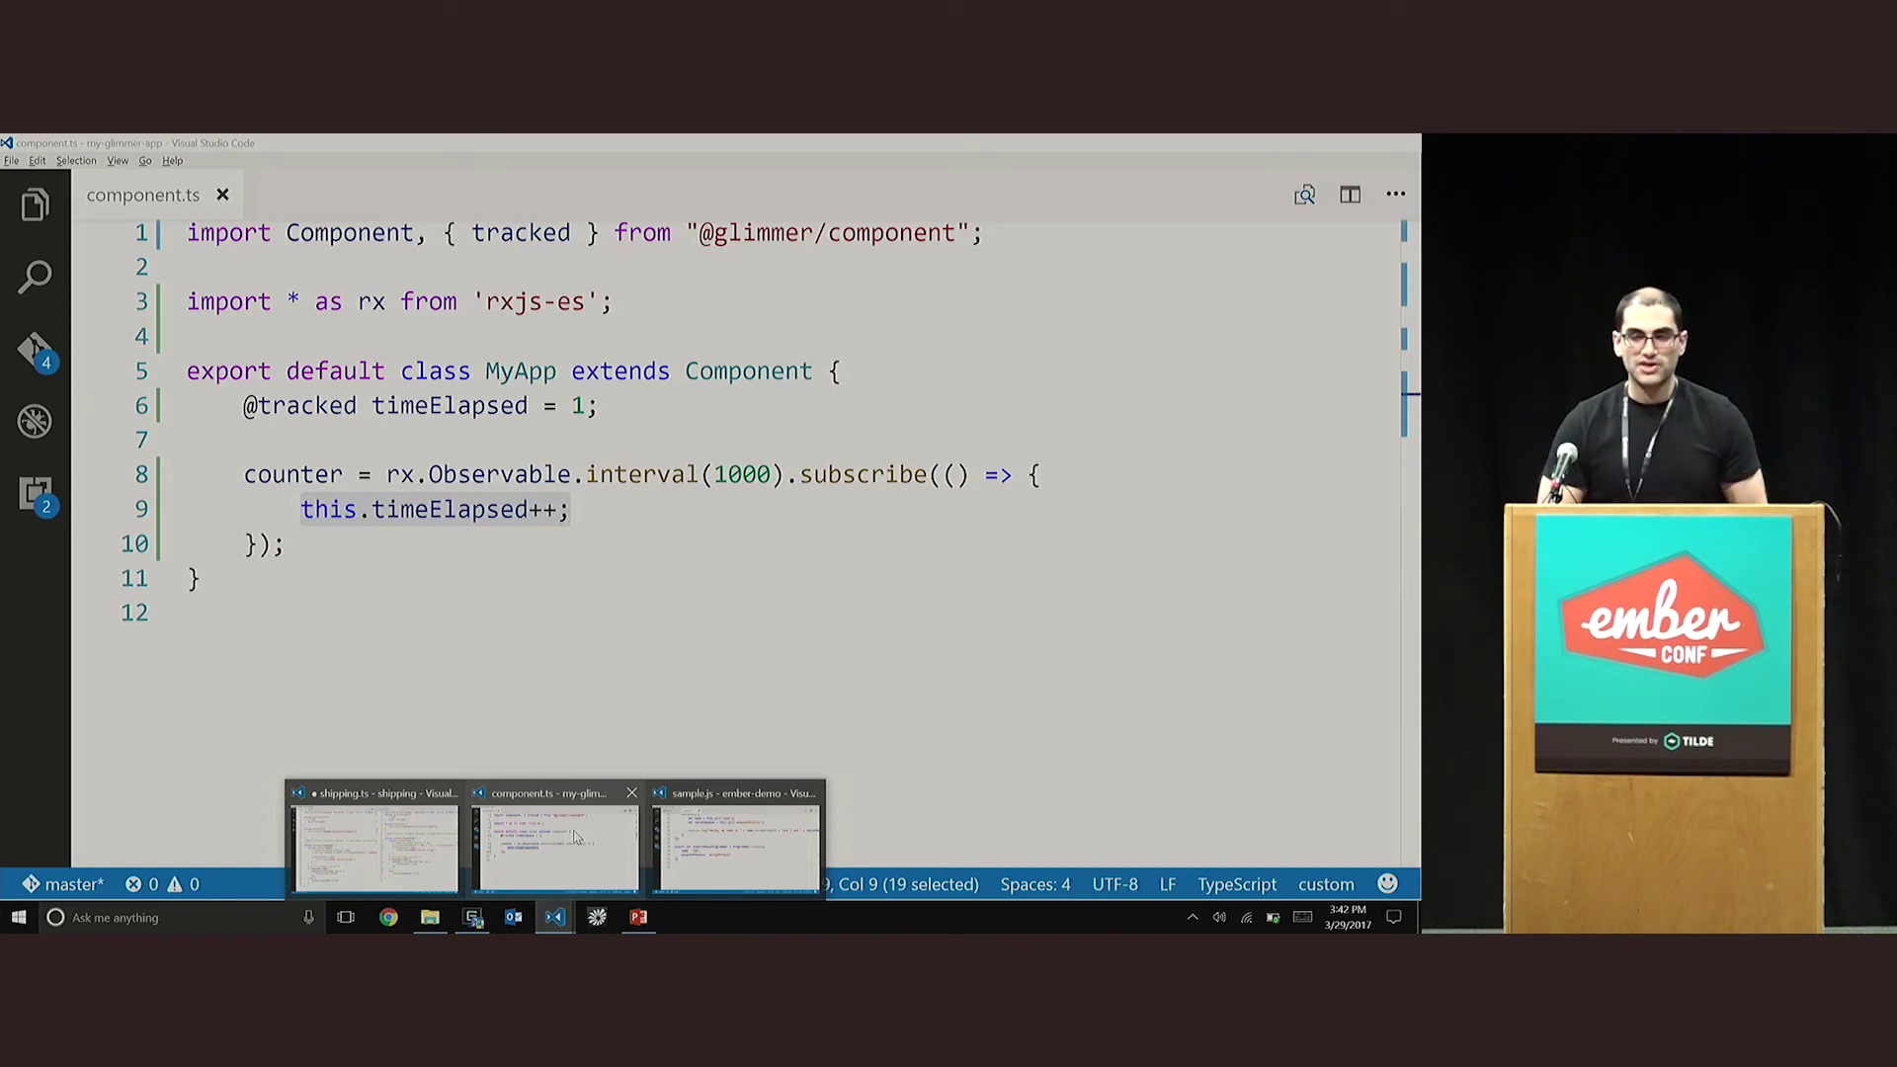
click(737, 845)
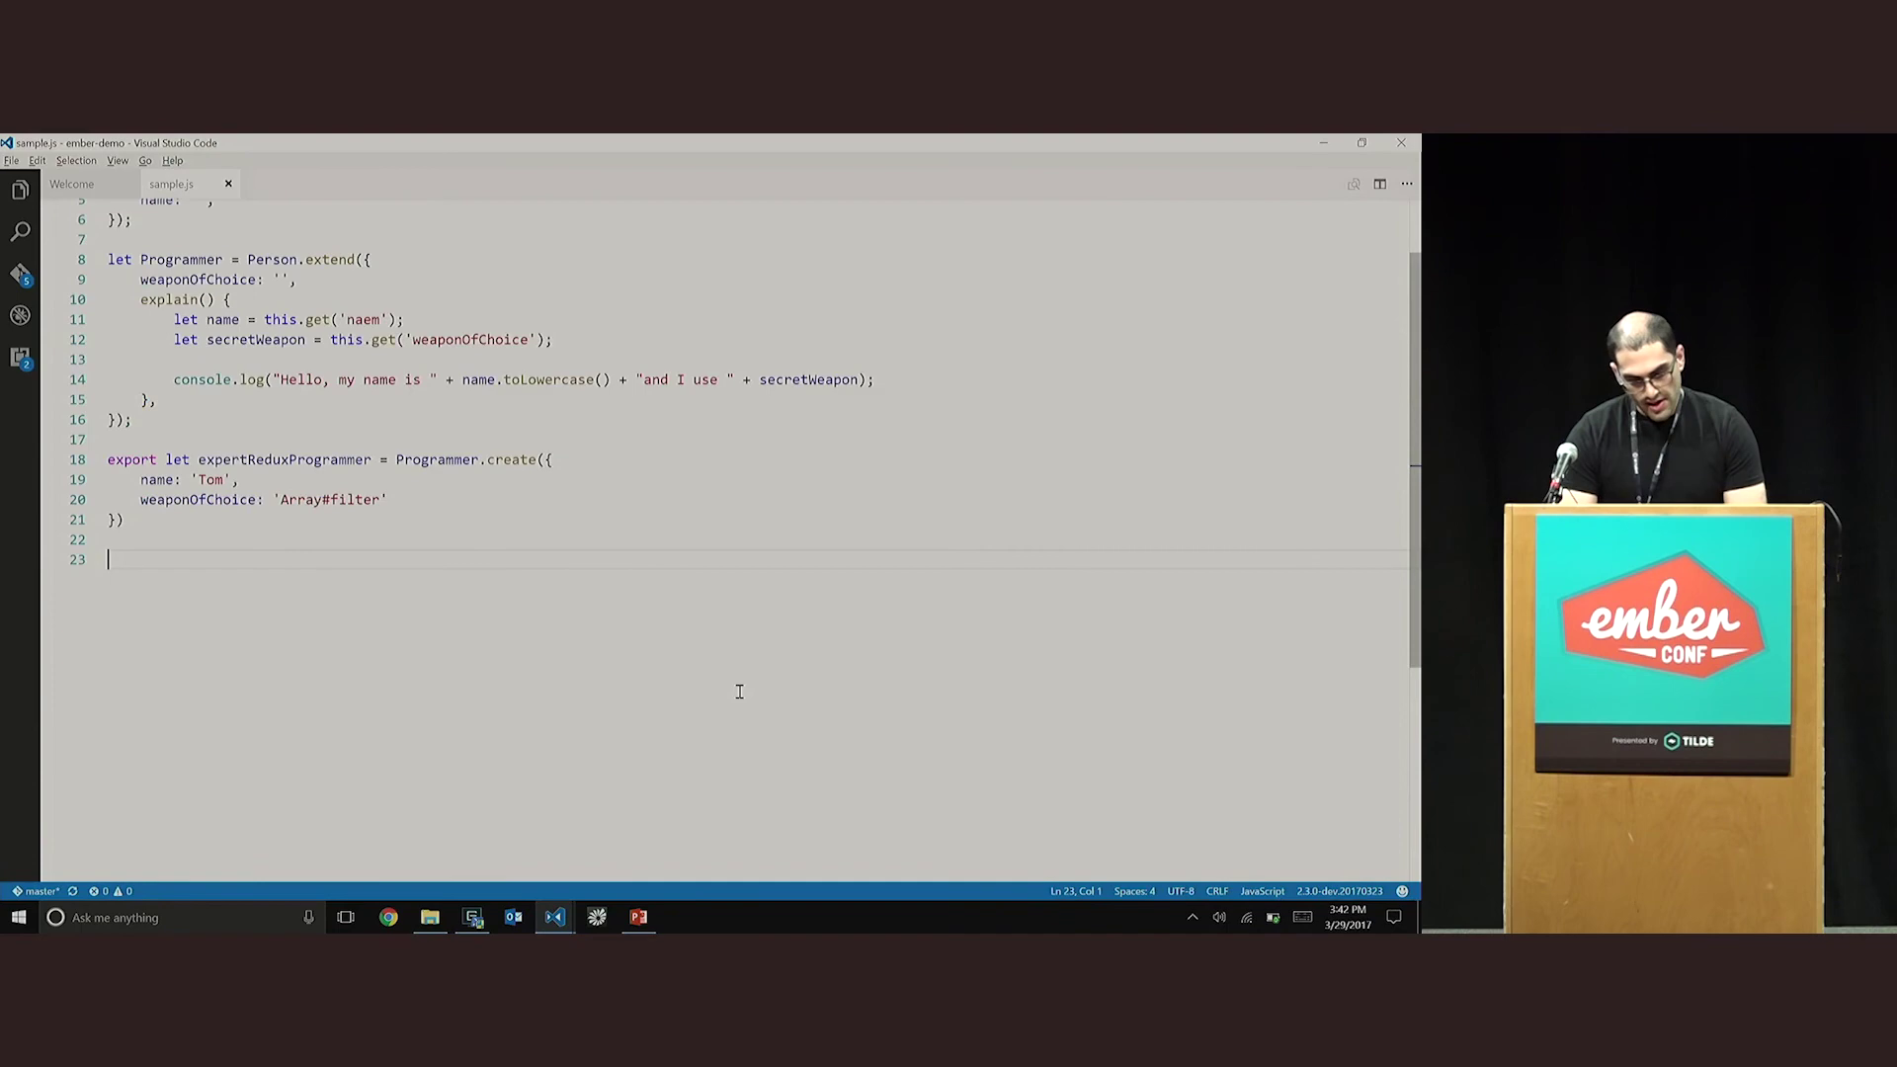
Enlarge the editor and rename sample.js to sample.ts.
key(ctrl+equal)
key(ctrl+equal)
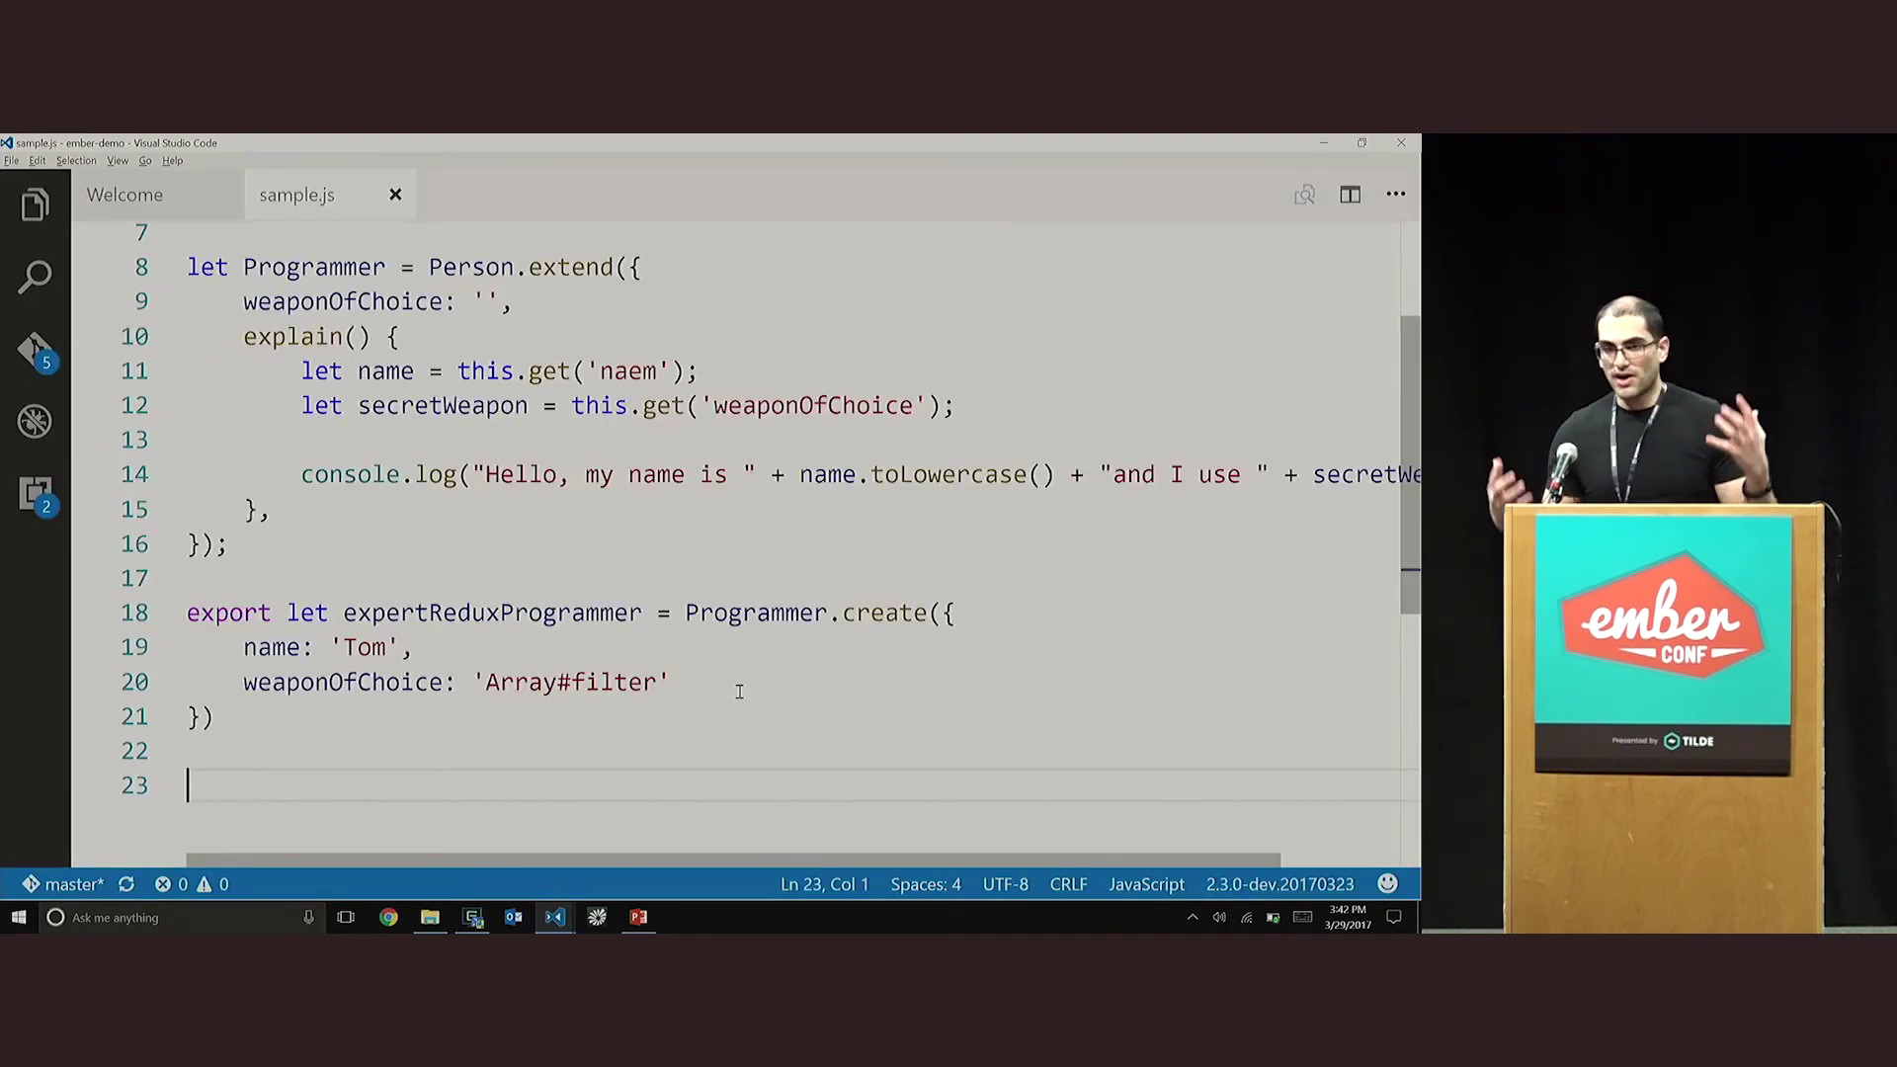
scroll(739, 691, up, 3)
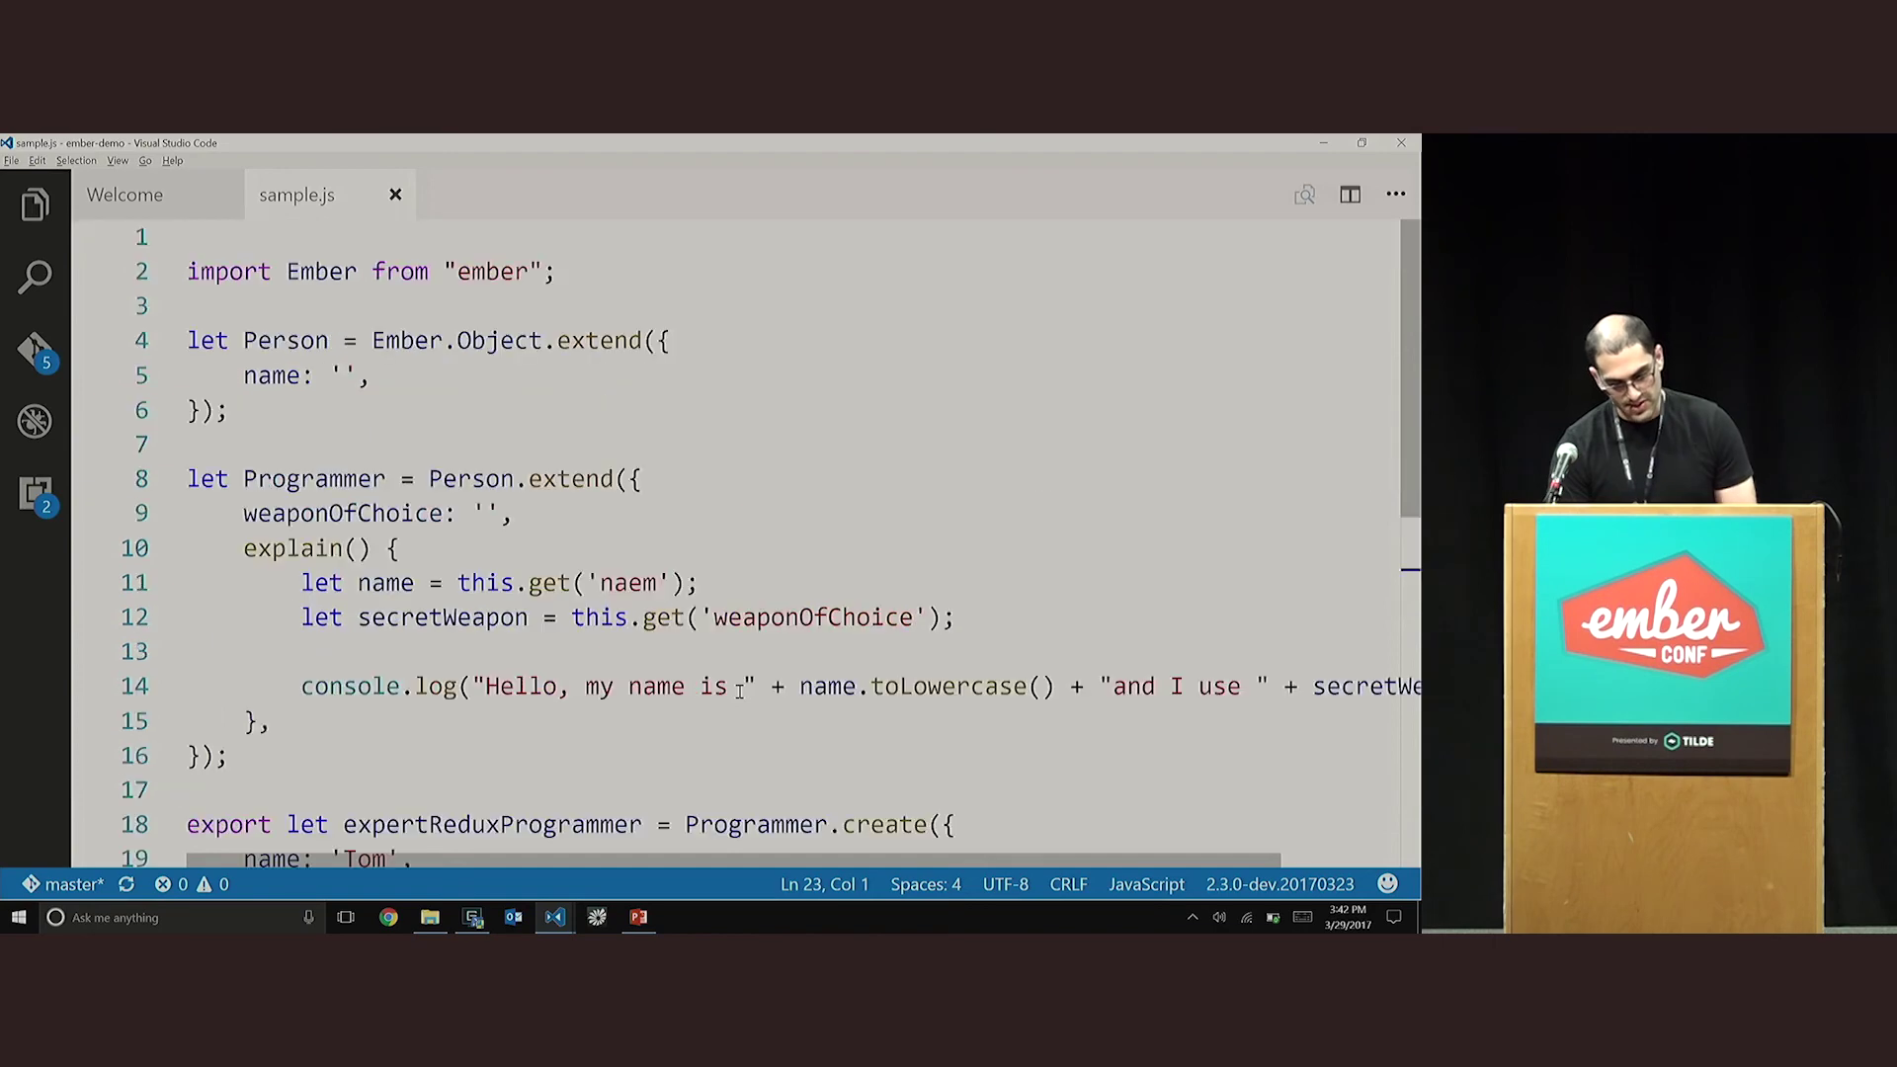
click(35, 203)
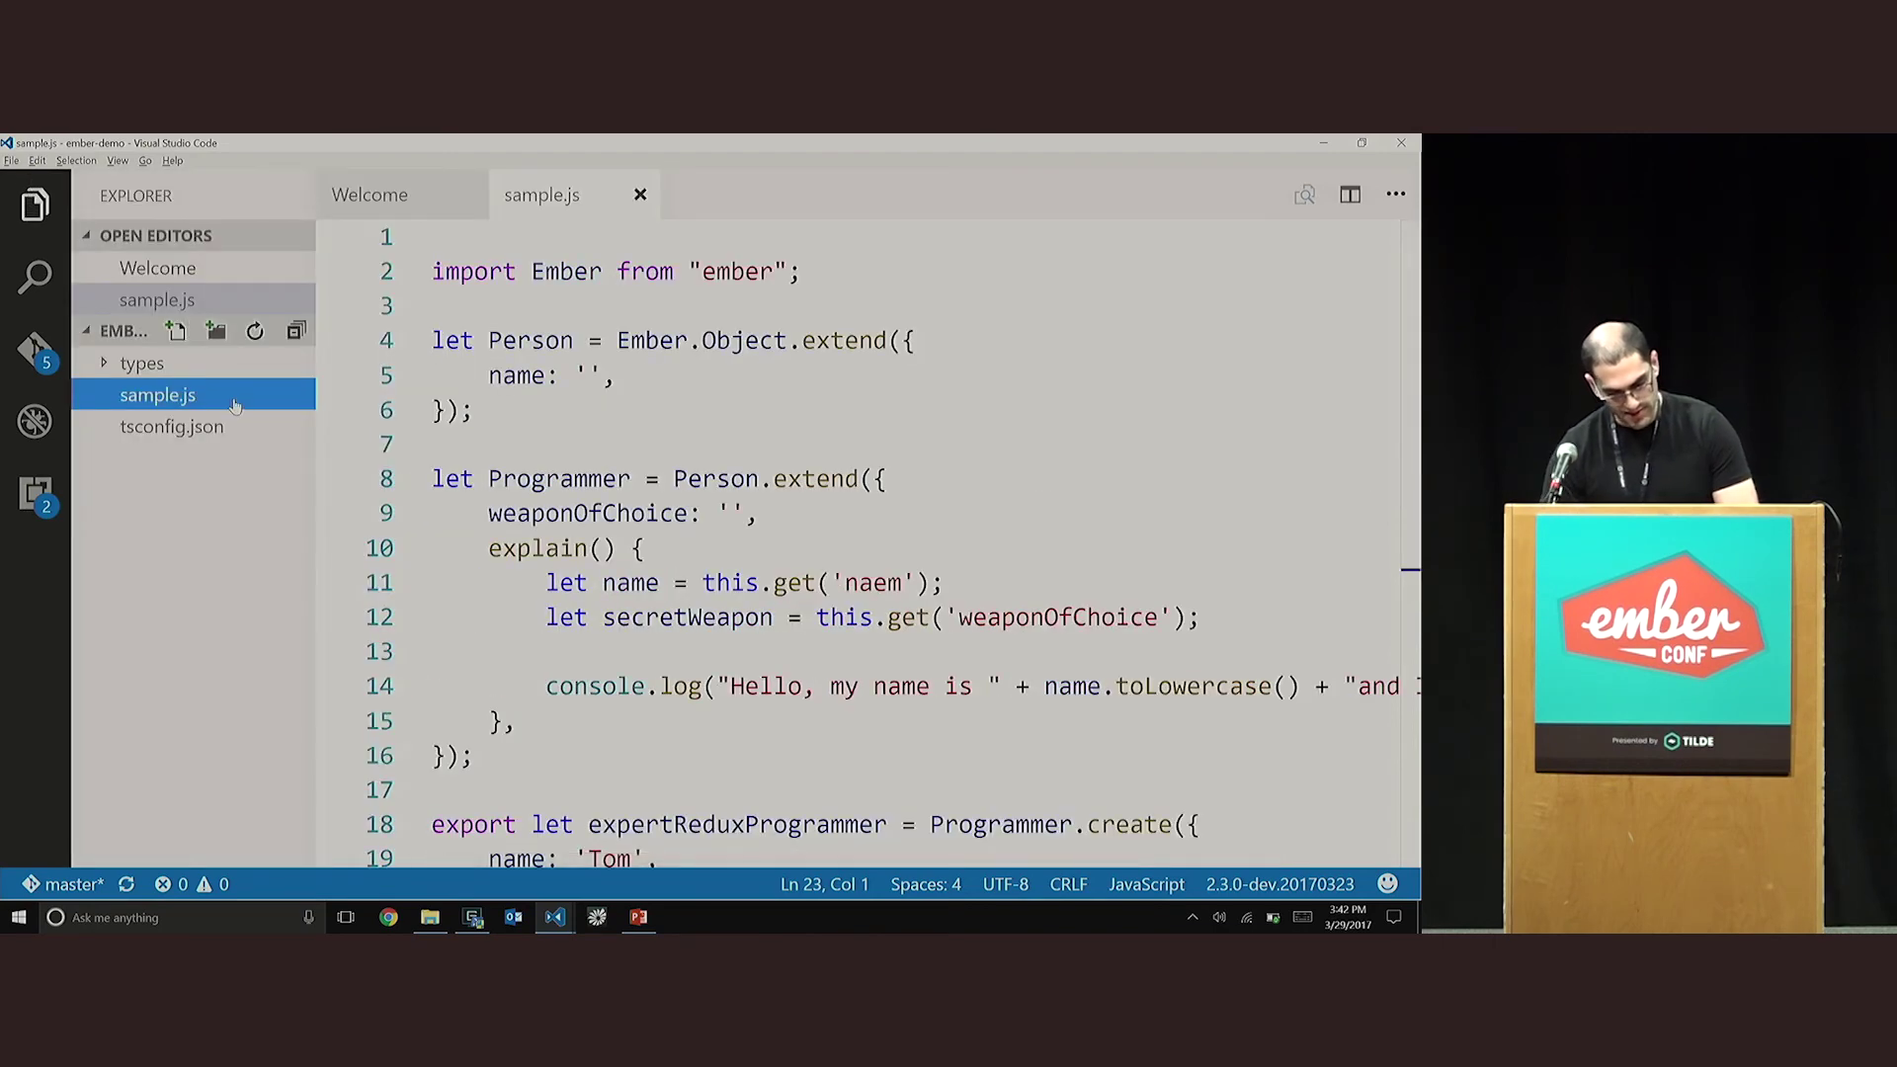
key(F2)
text(t)
key(Return)
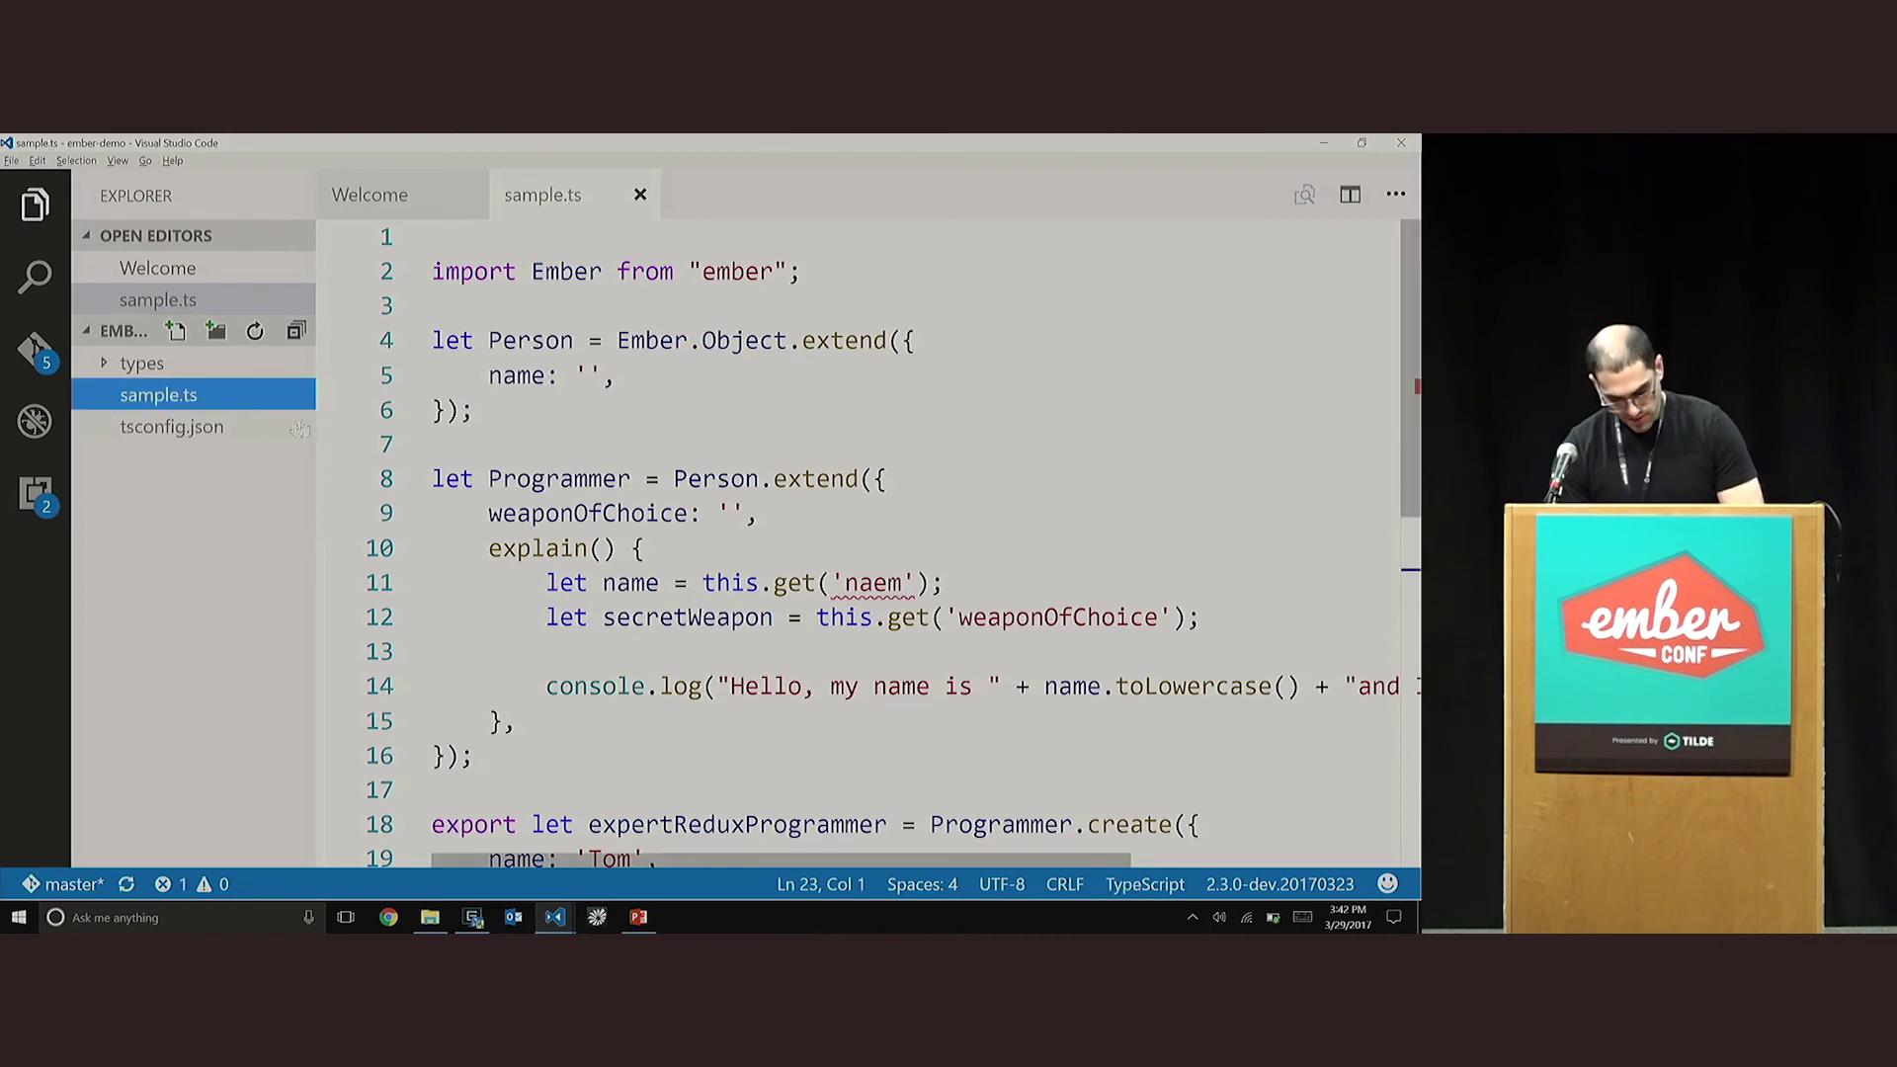
key(ctrl+b)
Correct 'naem' to 'name' on line 11 and toLowercase to toLowerCase on line 14.
click(641, 581)
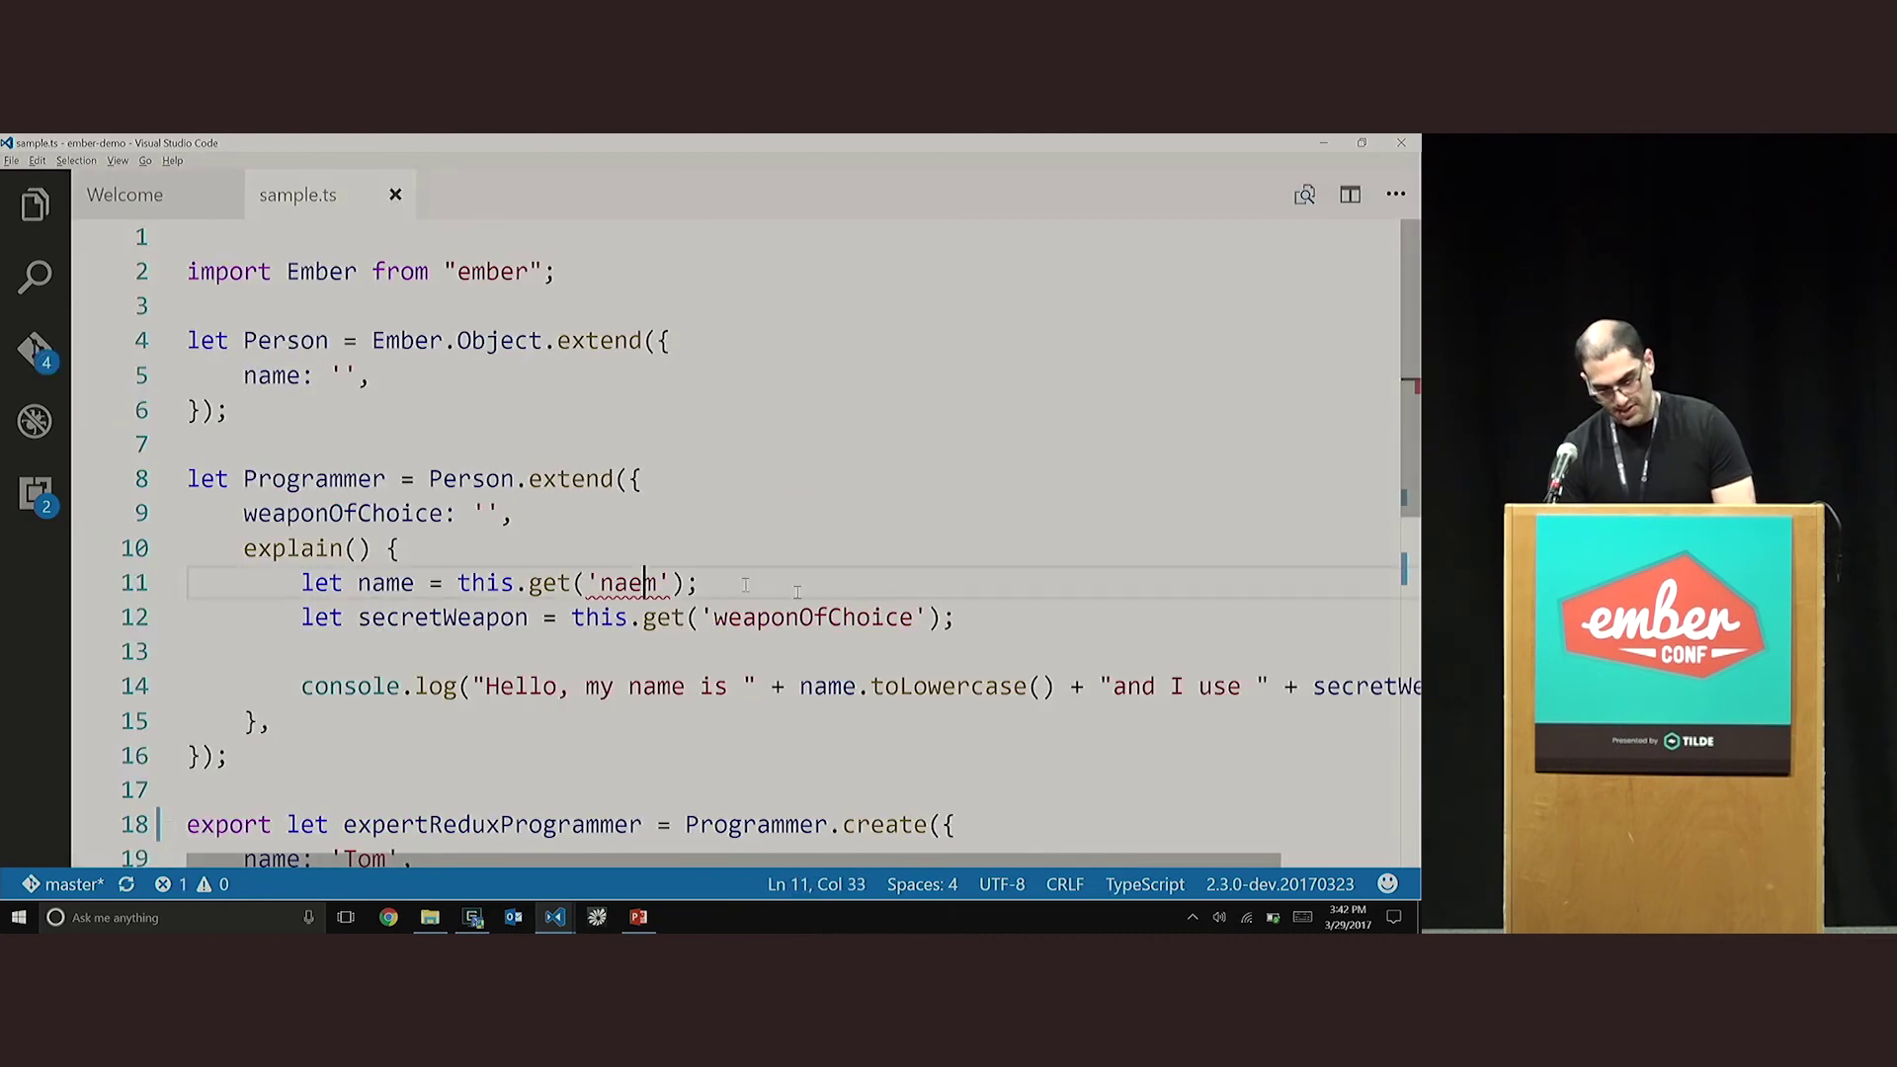
key(BackSpace)
key(ctrl+space)
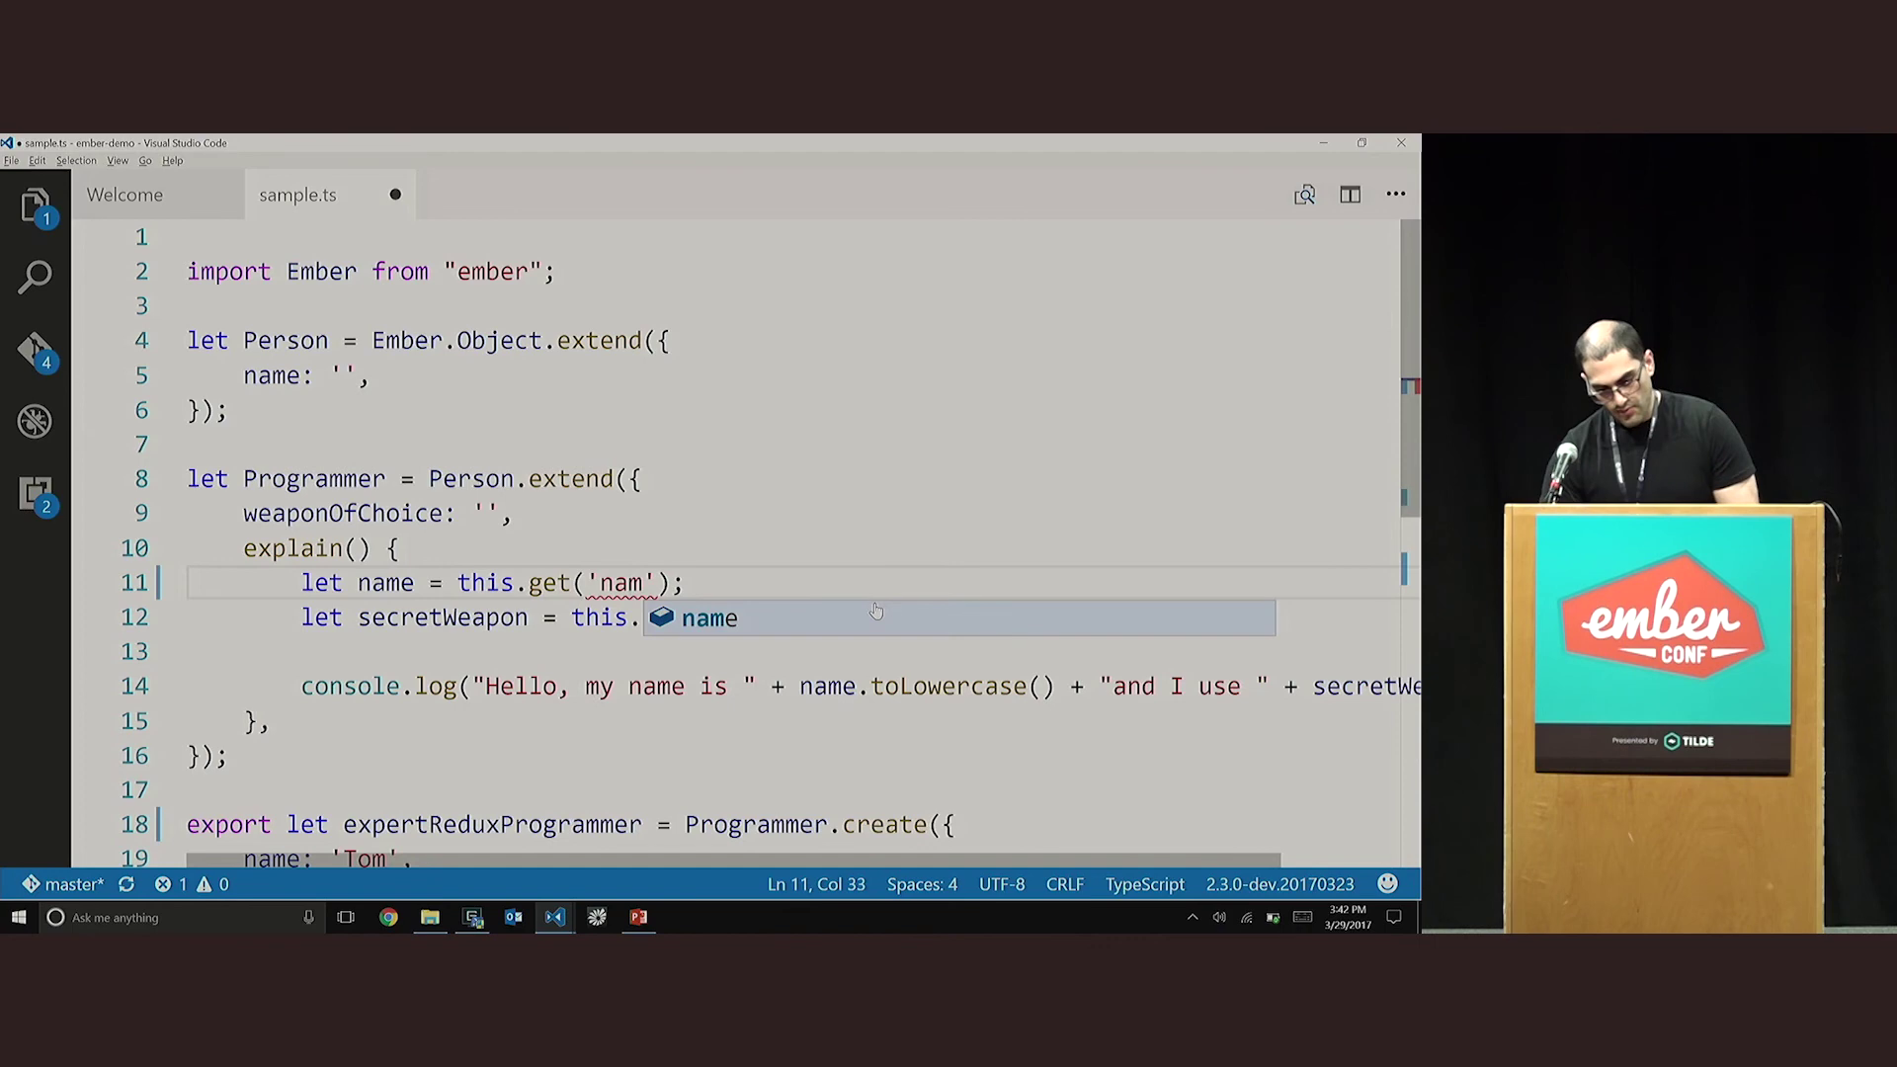
text(e)
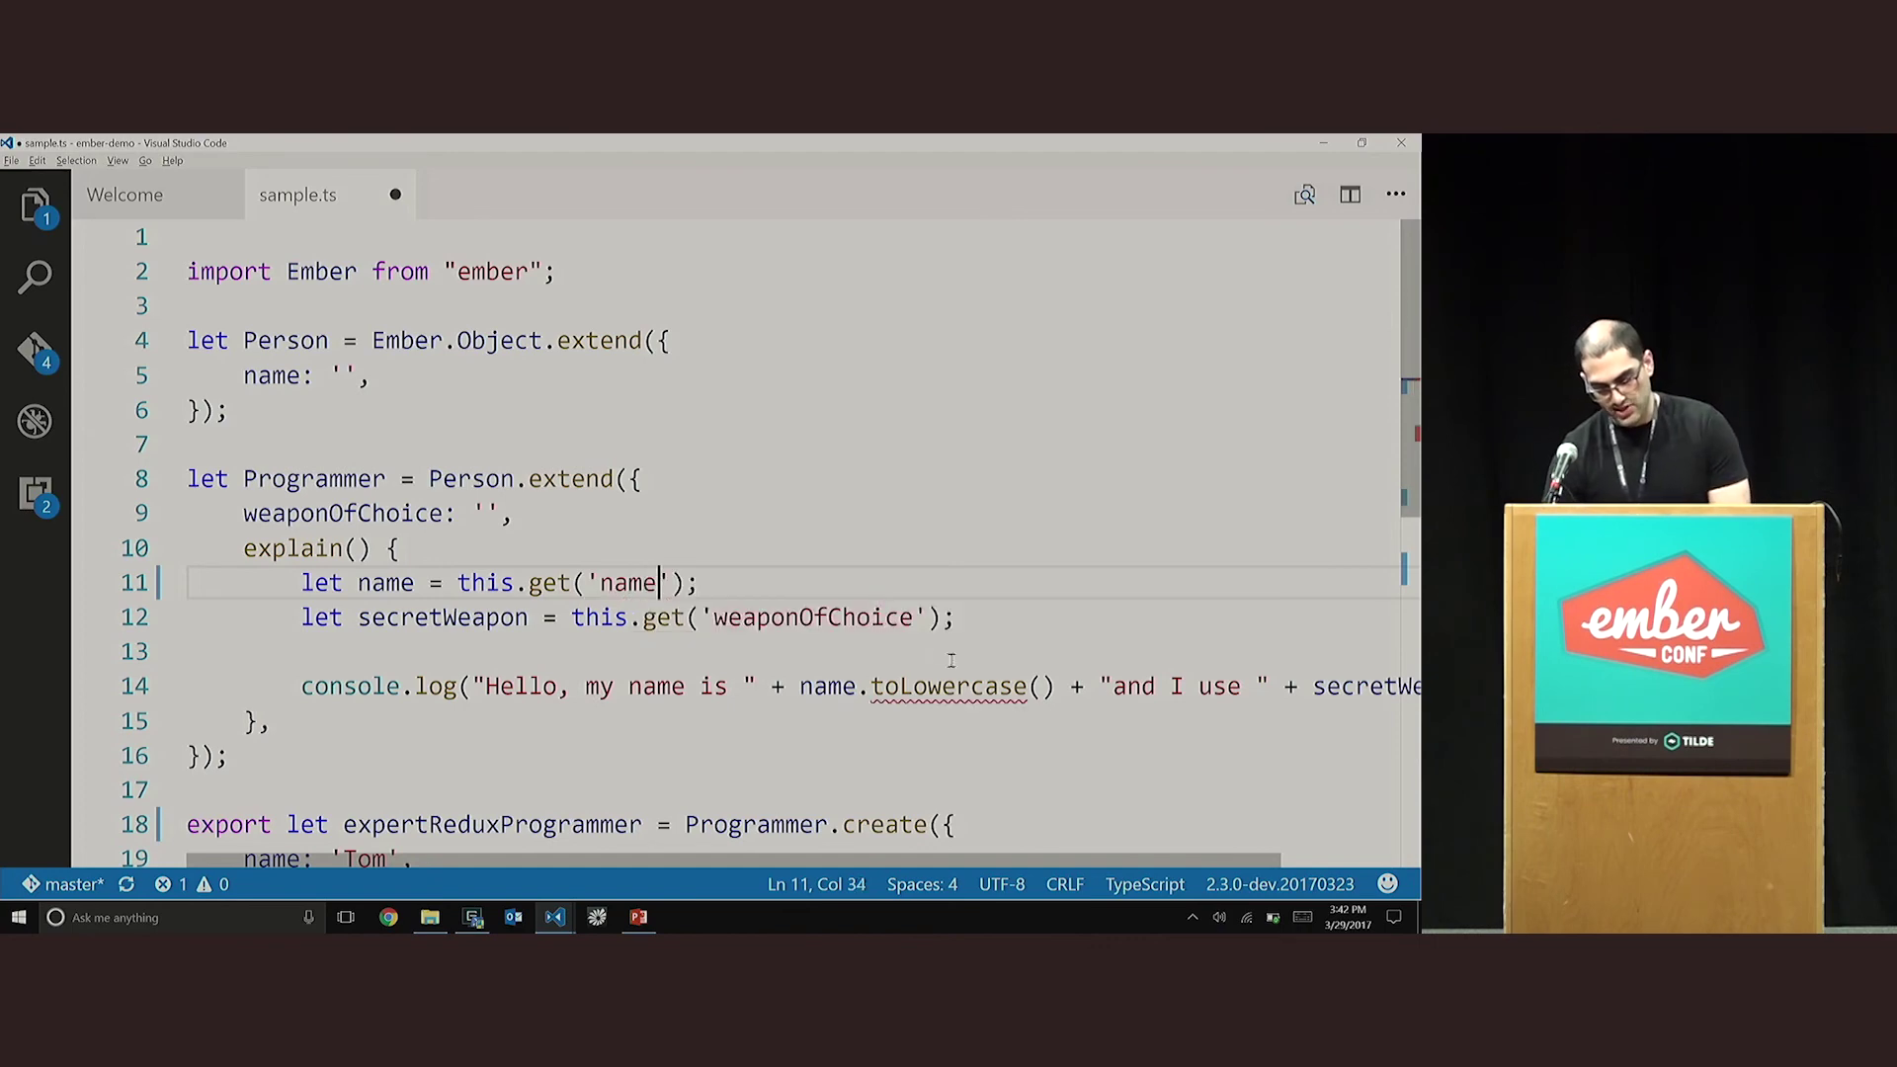
mouse_move(949, 686)
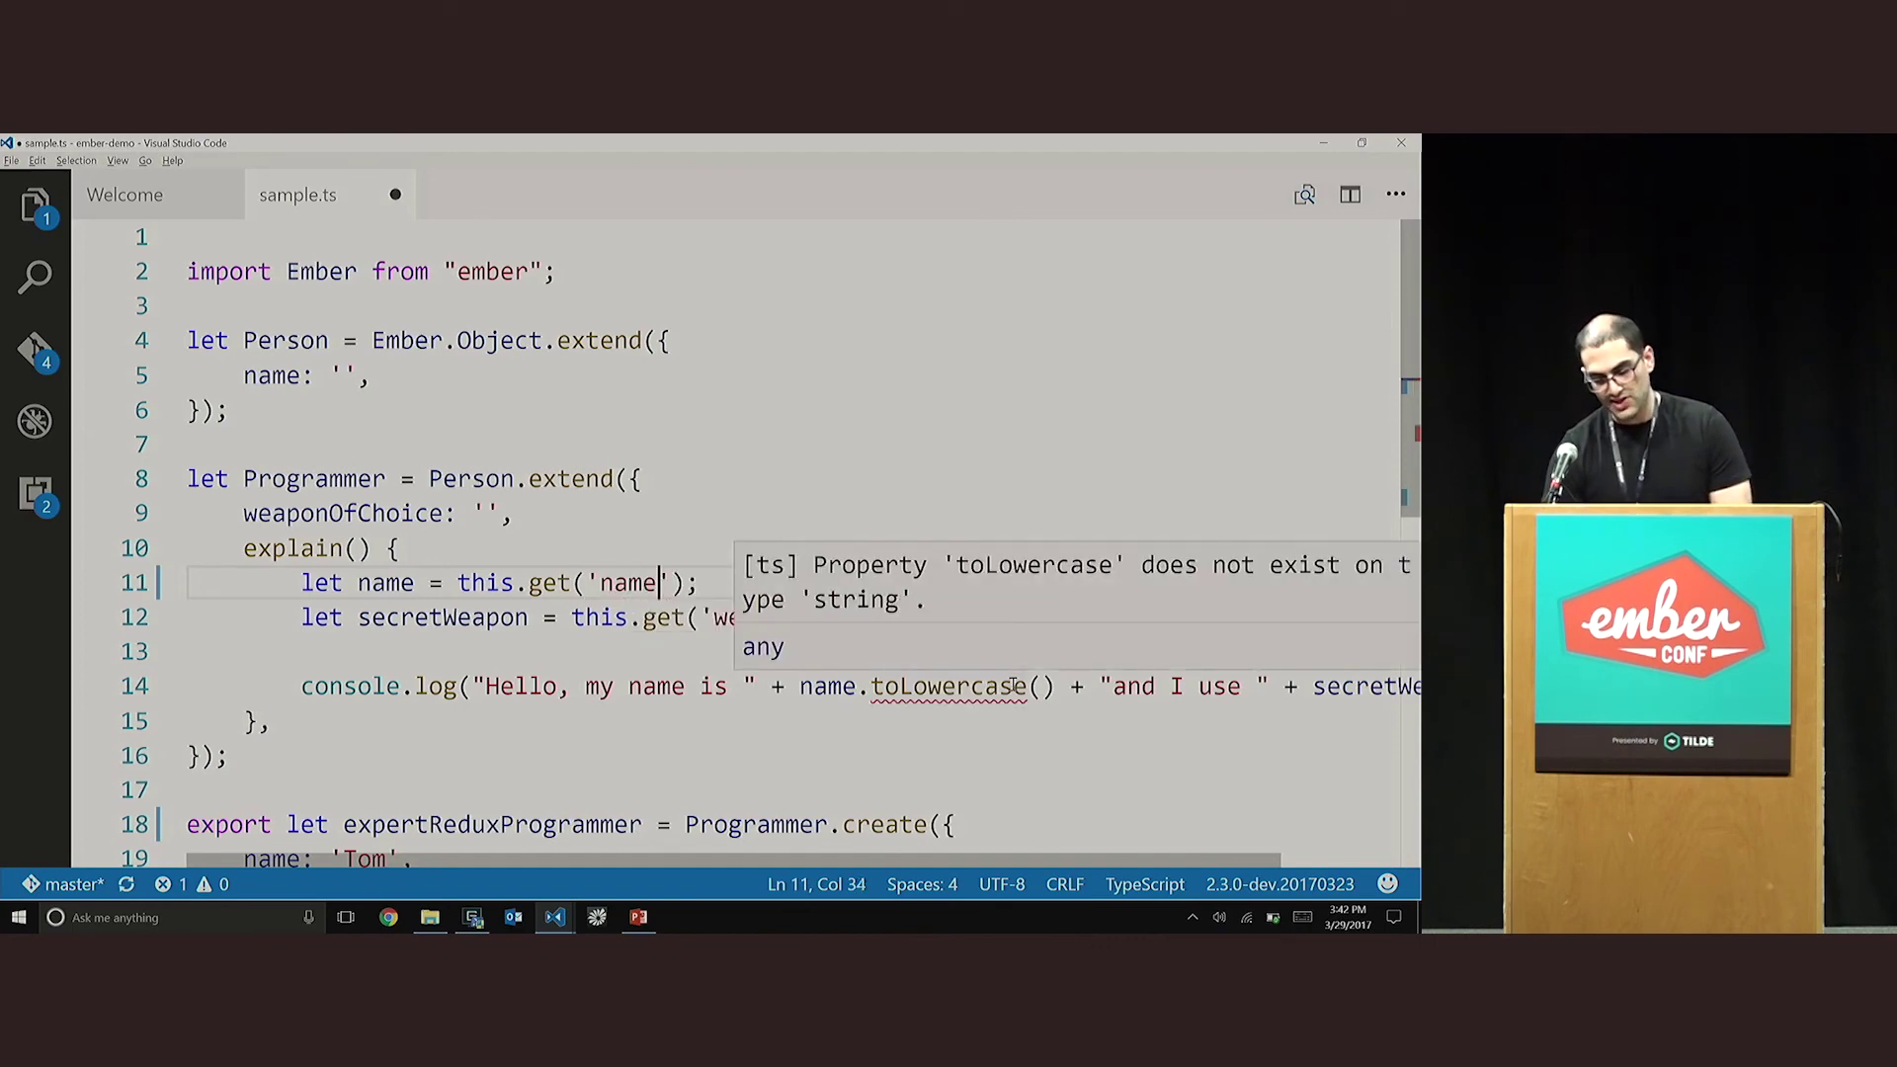
click(1014, 686)
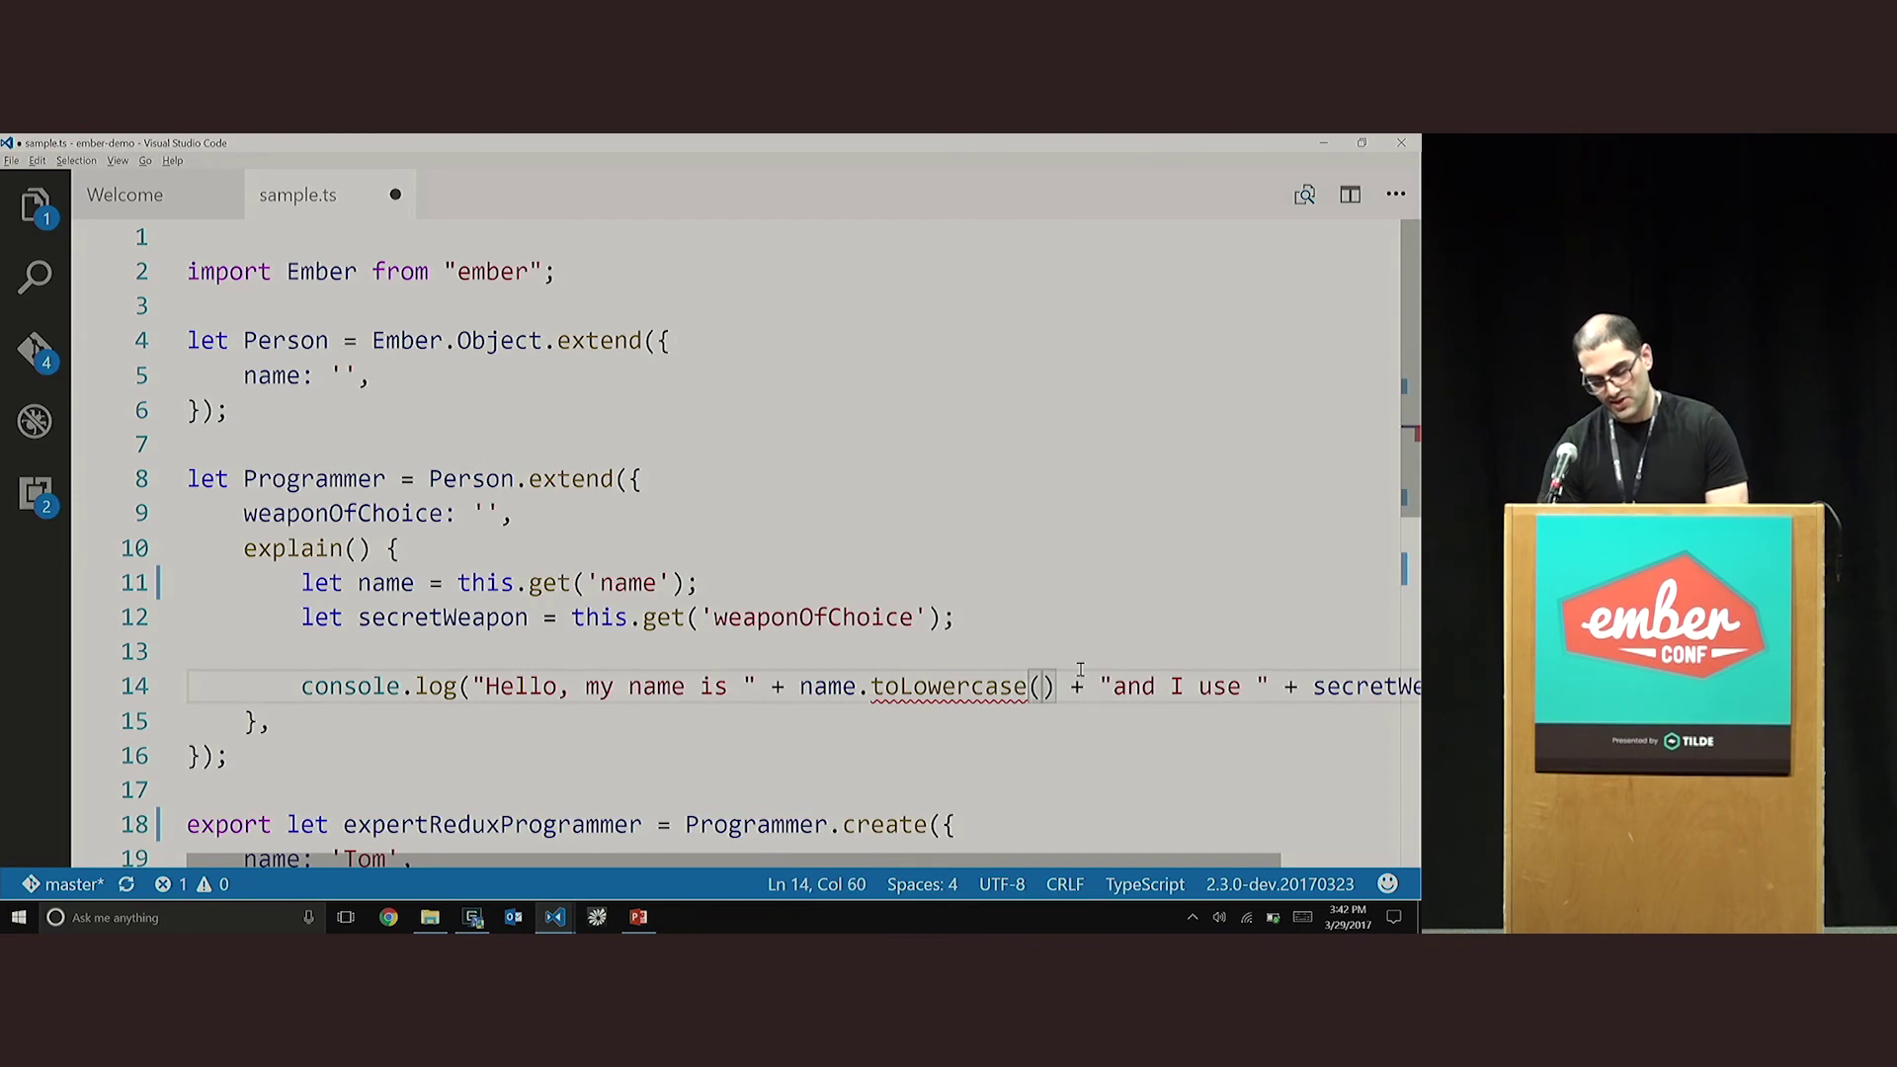
key(ctrl+space)
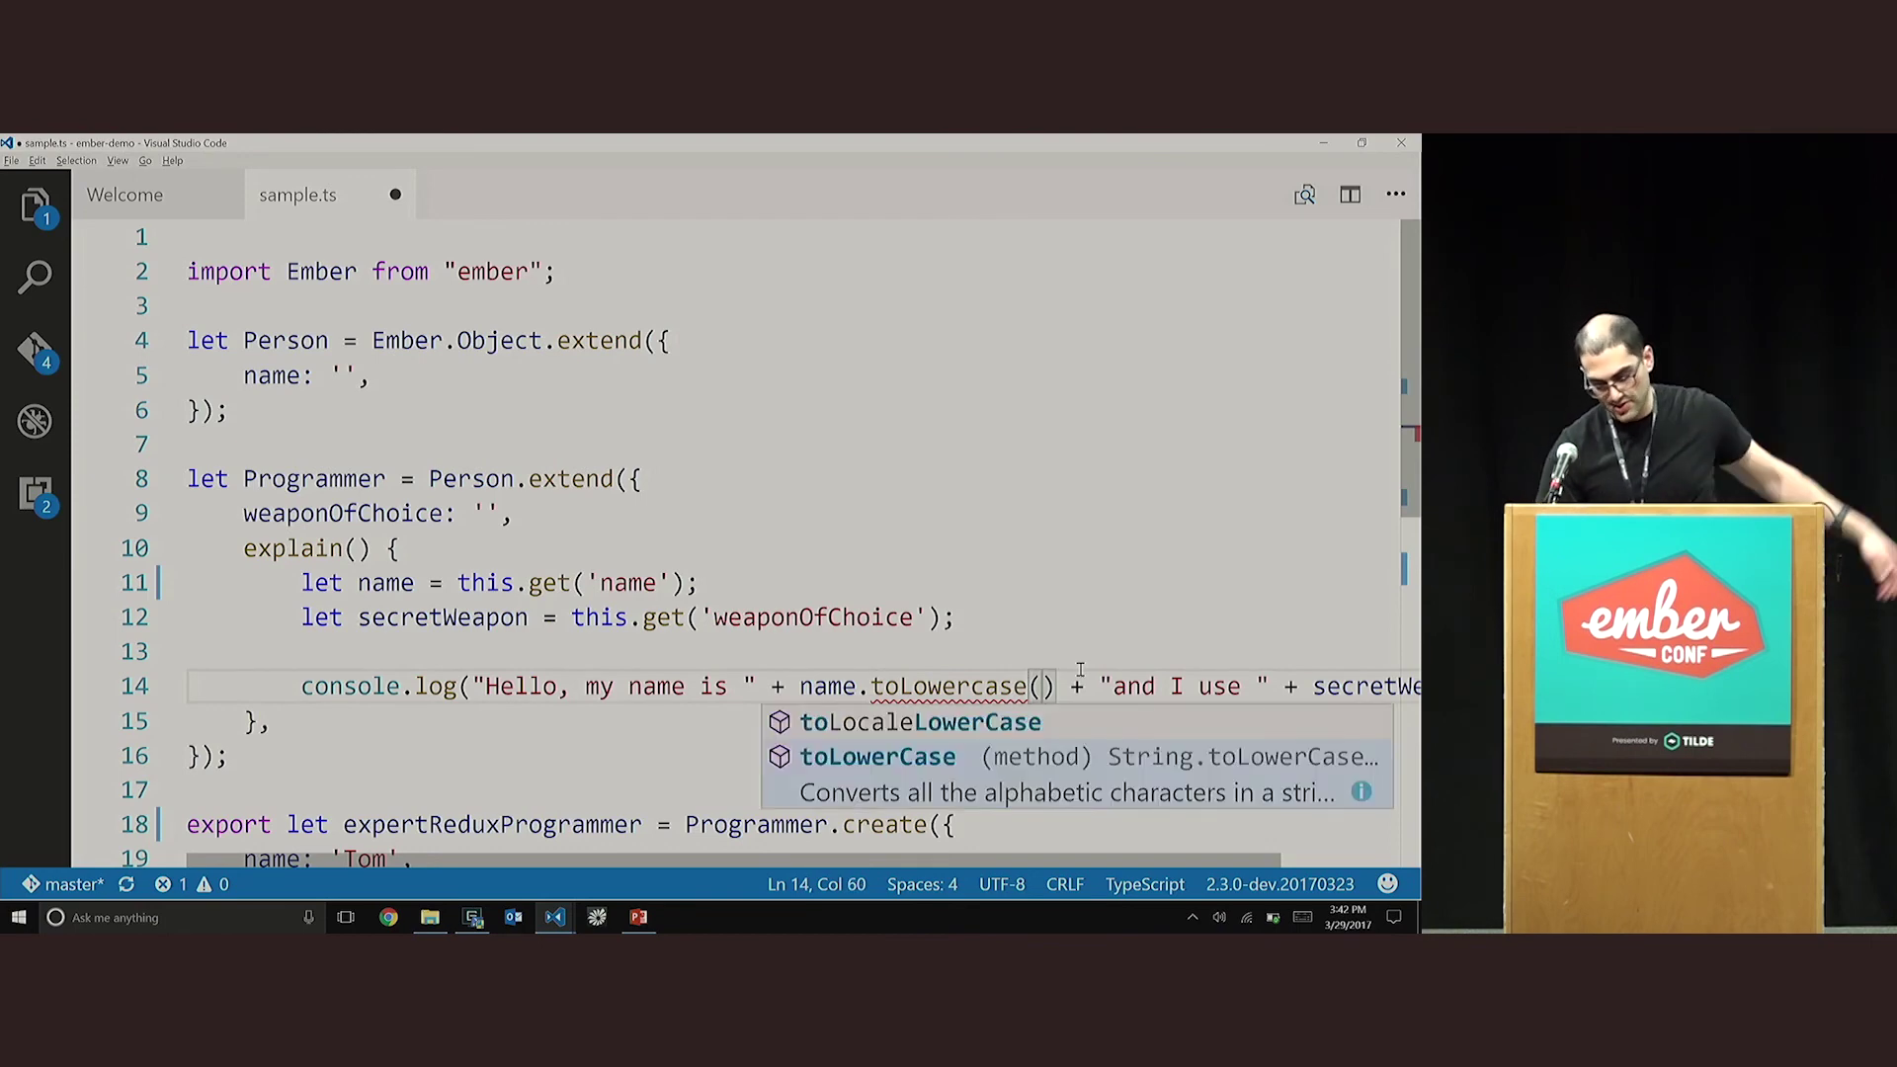
key(Return)
scroll(1038, 683, down, 3)
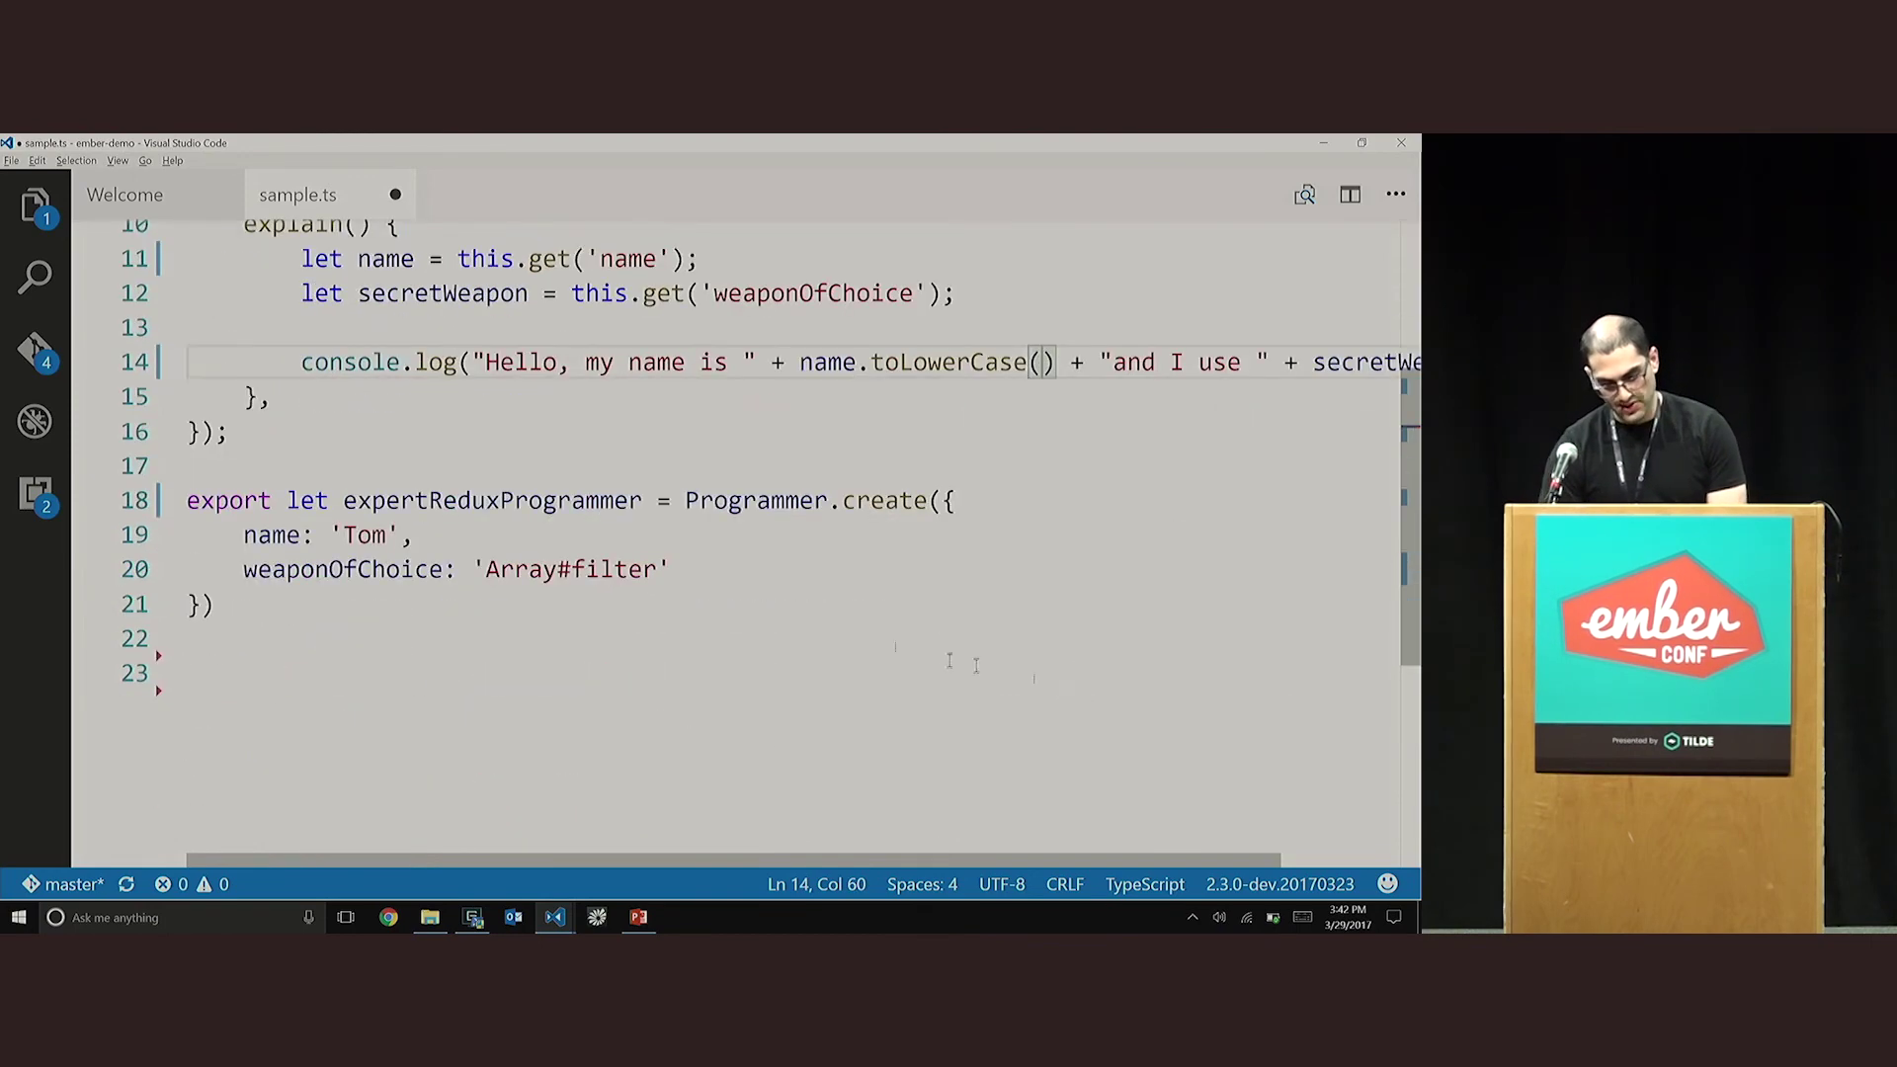
click(804, 634)
Add a line calling expertReduxProgrammer.get('weaponOfChoice') using IntelliSense completions.
key(Return)
key(Return)
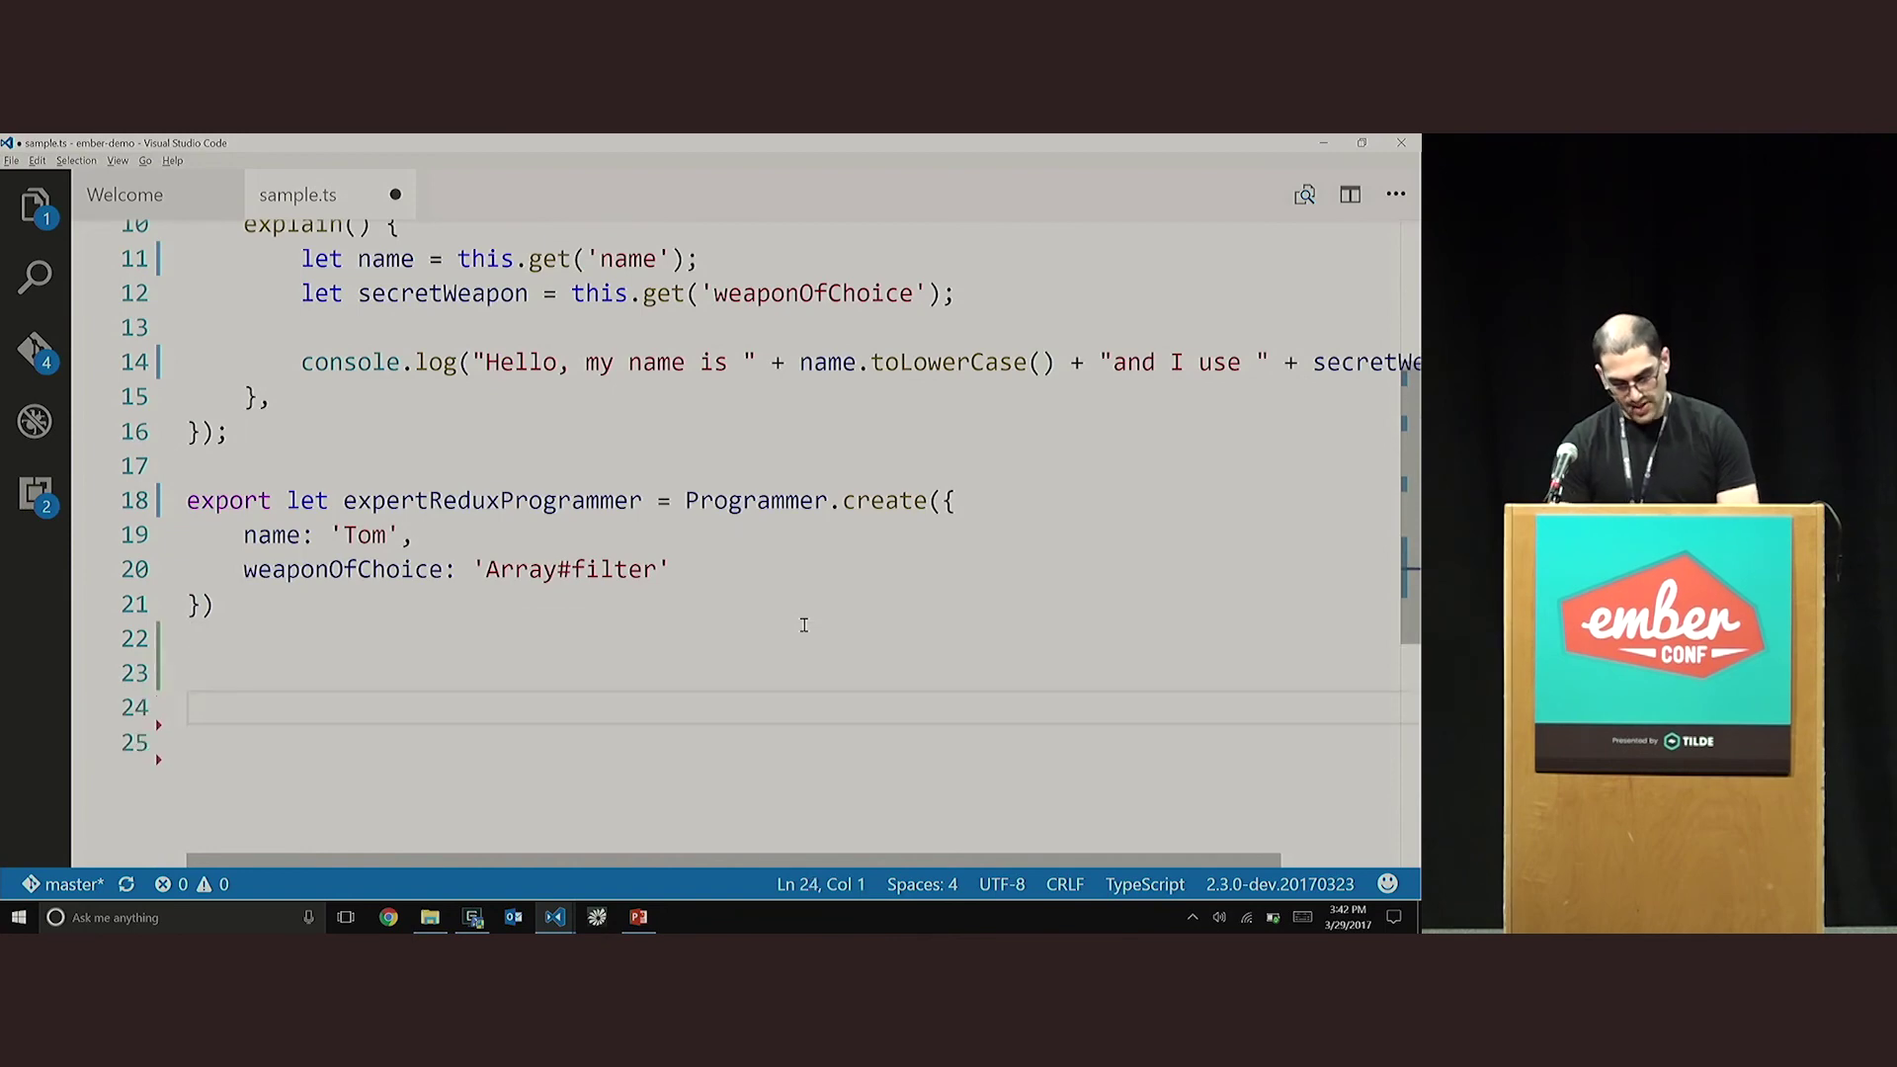
text(exper)
key(Tab)
text(.)
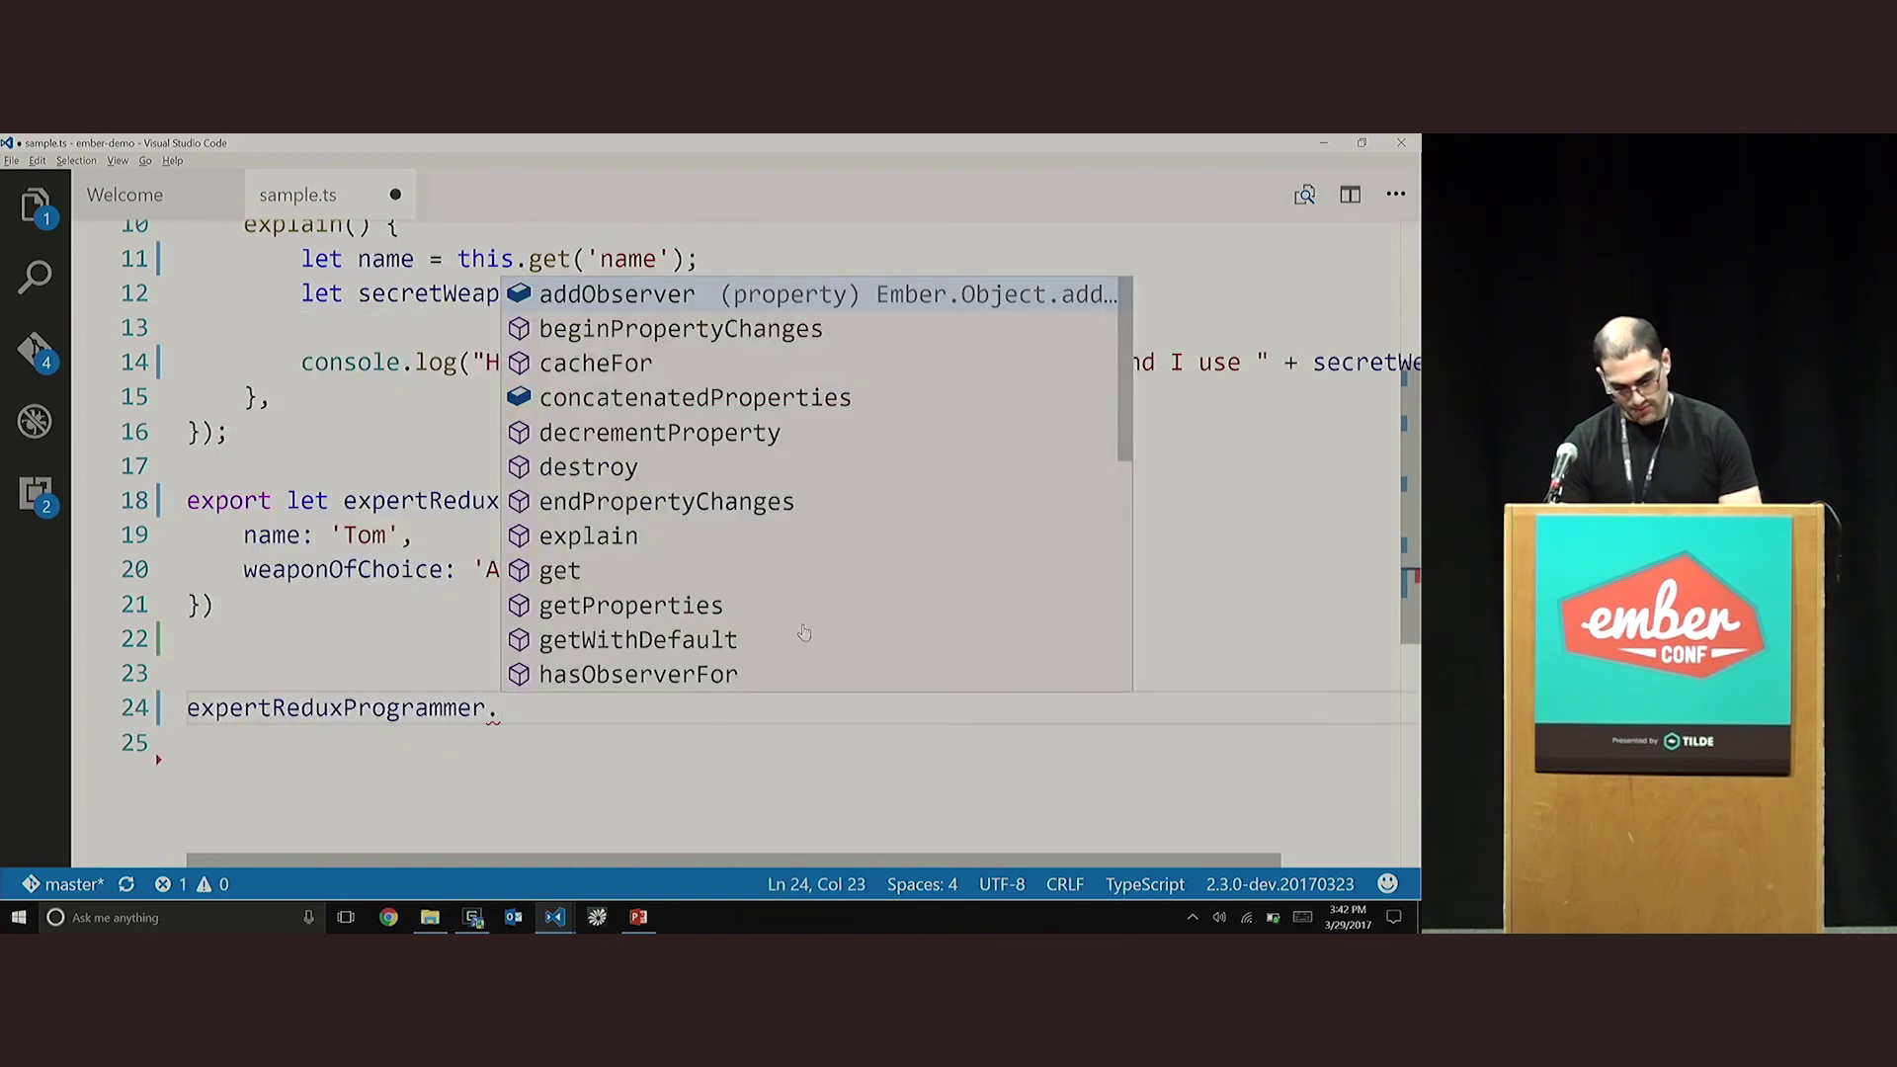
text(wea)
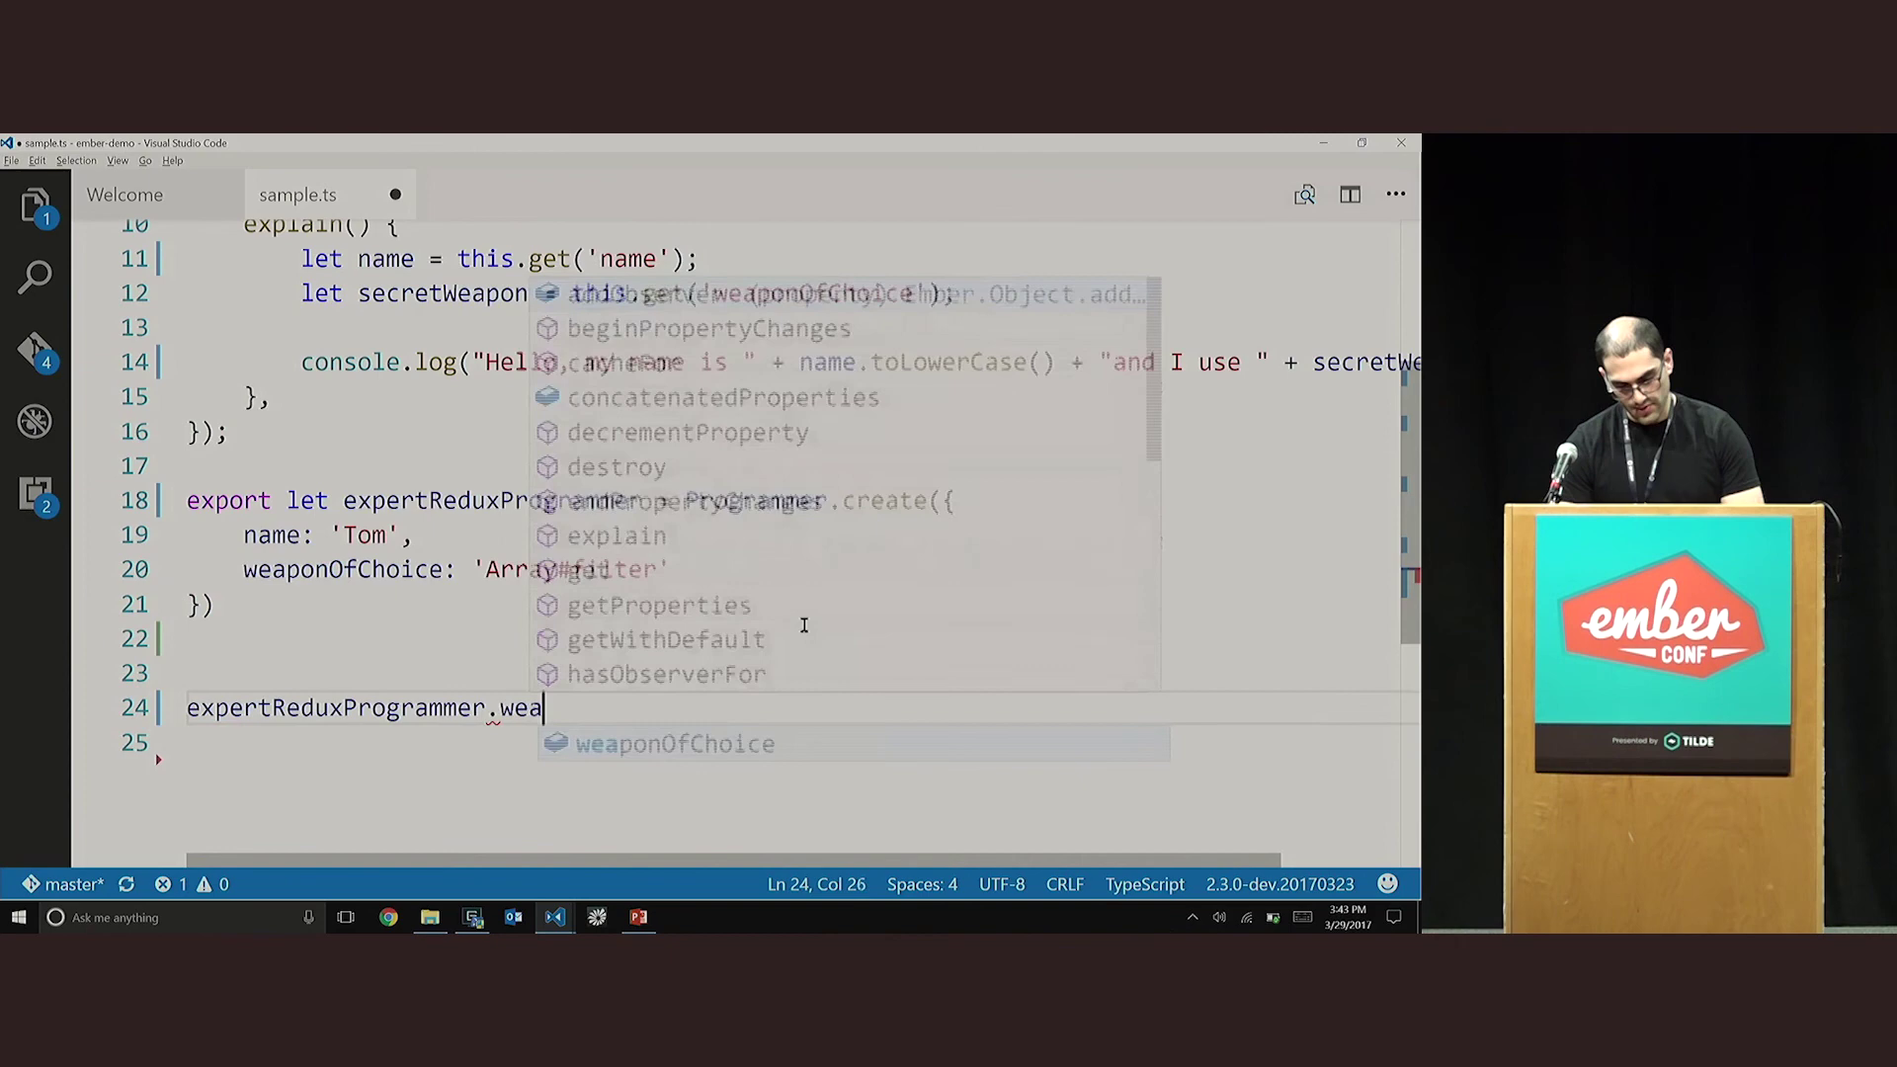
text(po)
key(BackSpace)
key(BackSpace)
key(BackSpace)
key(BackSpace)
text(get)
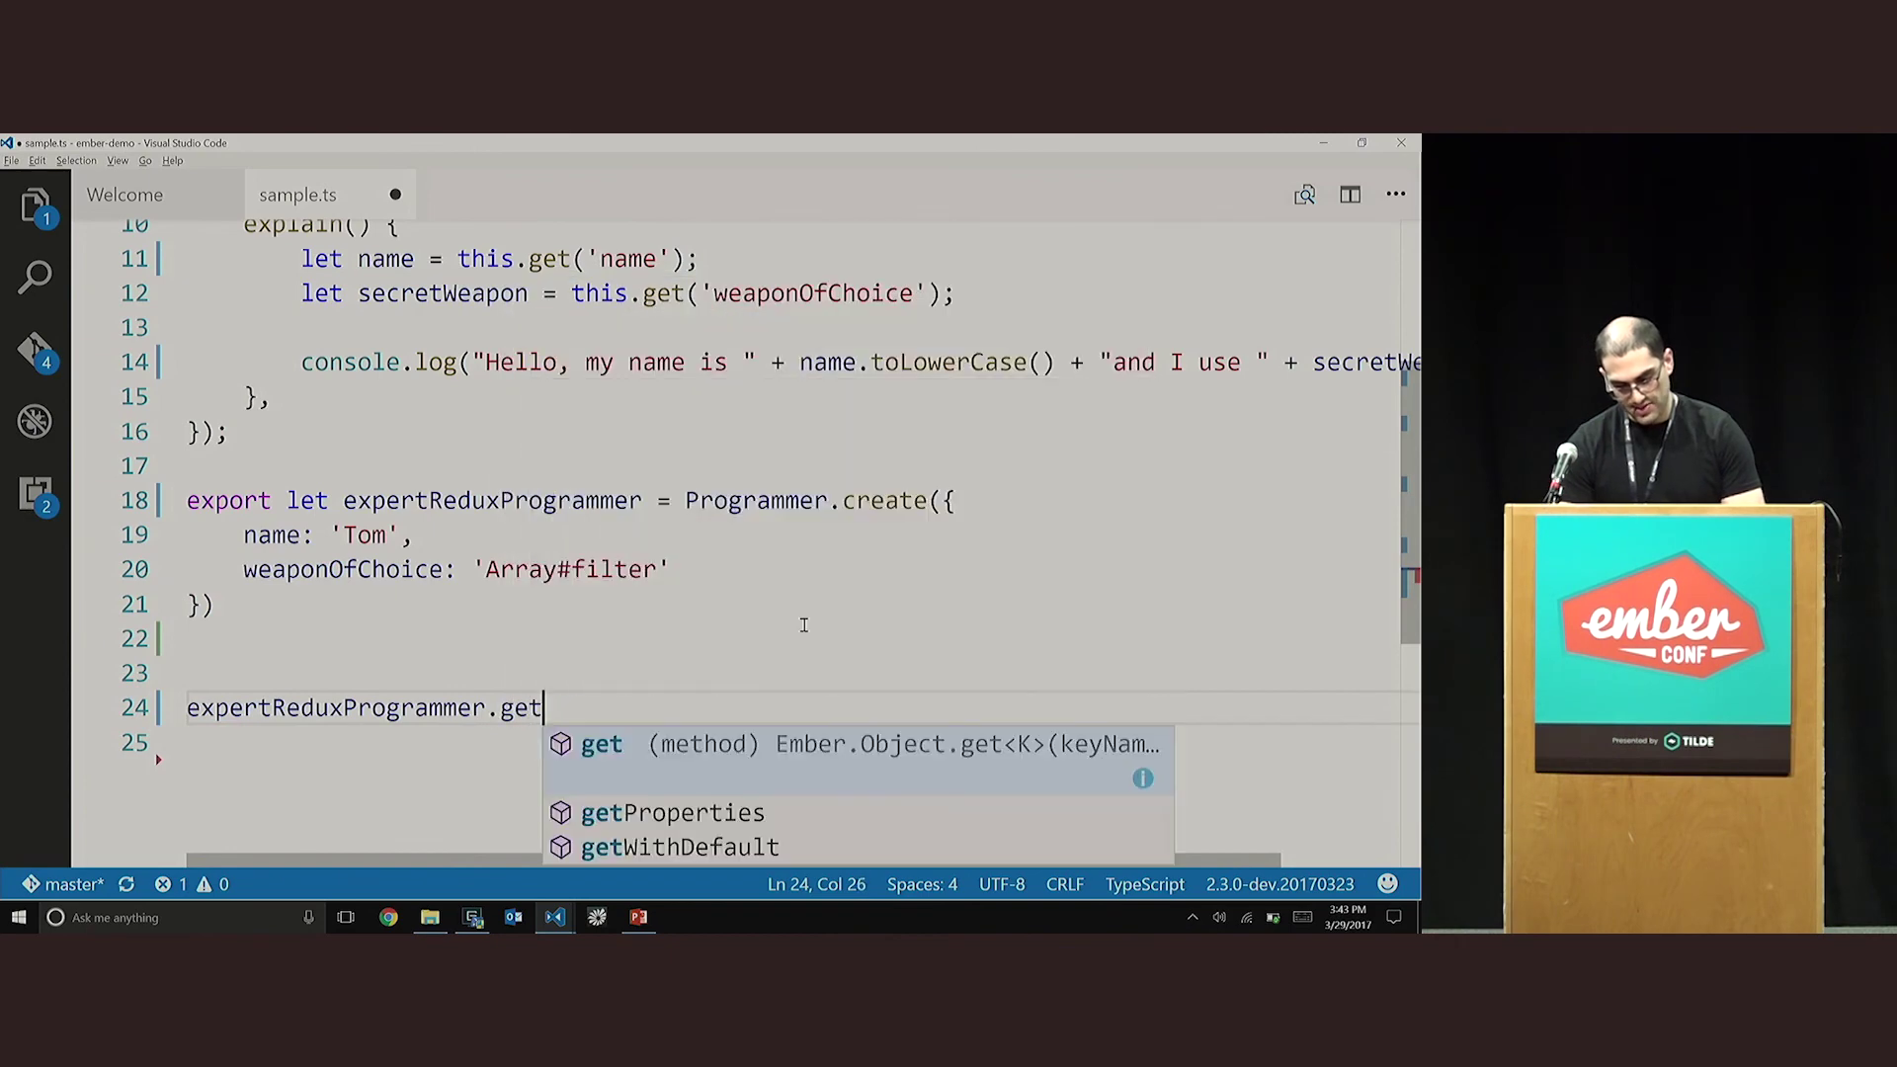
text(('weap)
key(Tab)
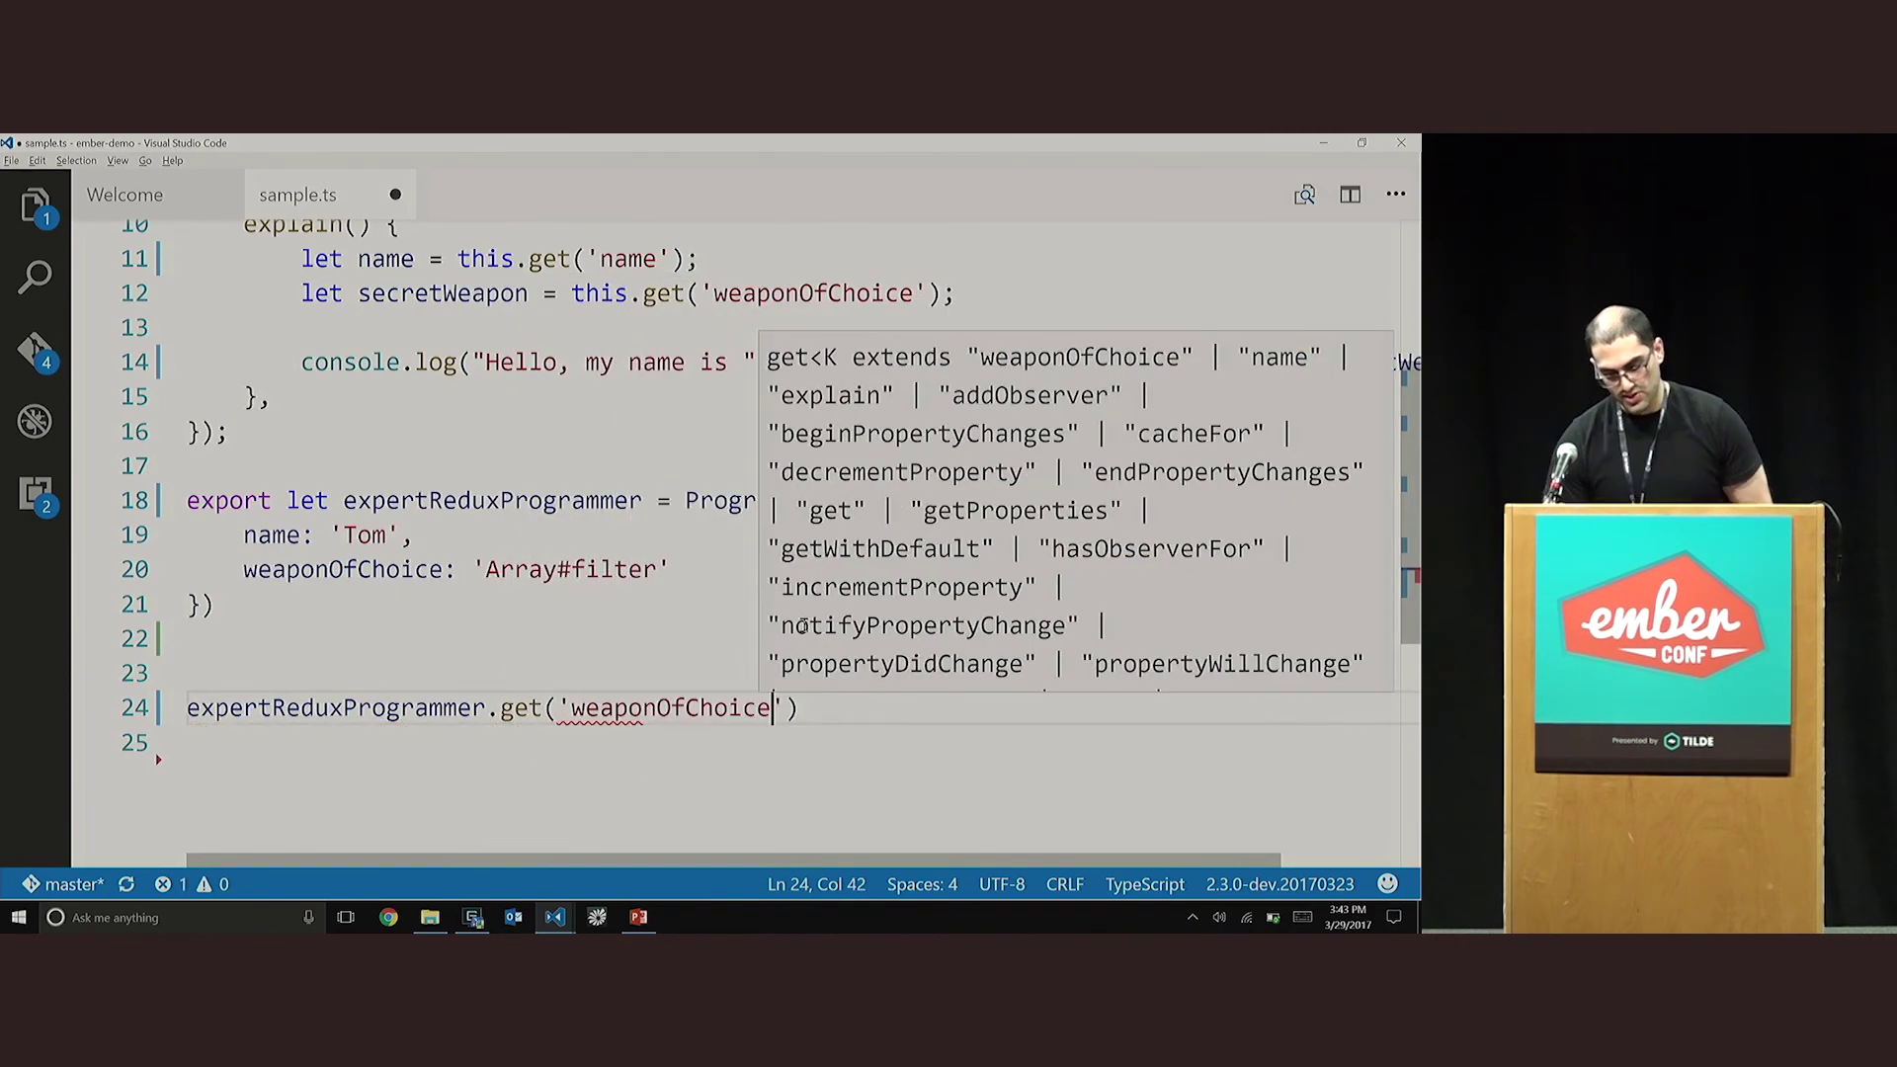